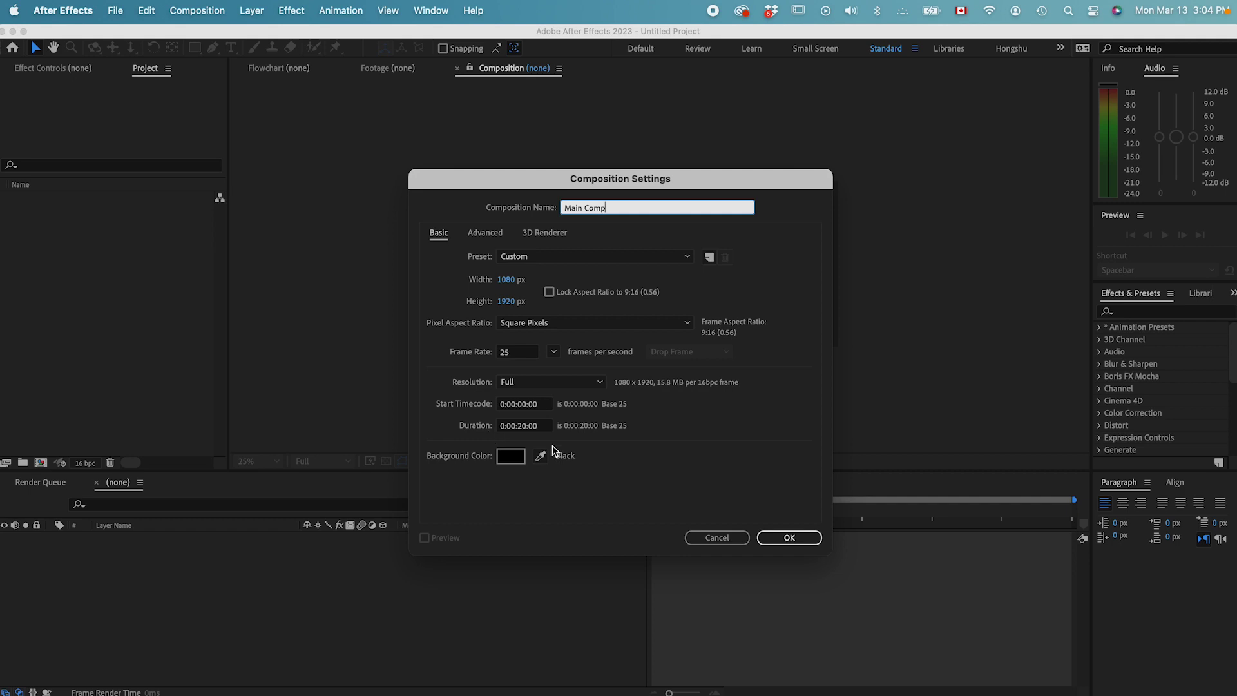
Create the 1080 x 1920 px Main Comp at 25 fps with a 20-second duration, and add a deep blue solid layer
{"action": "left_click", "coordinate": [787, 540]}
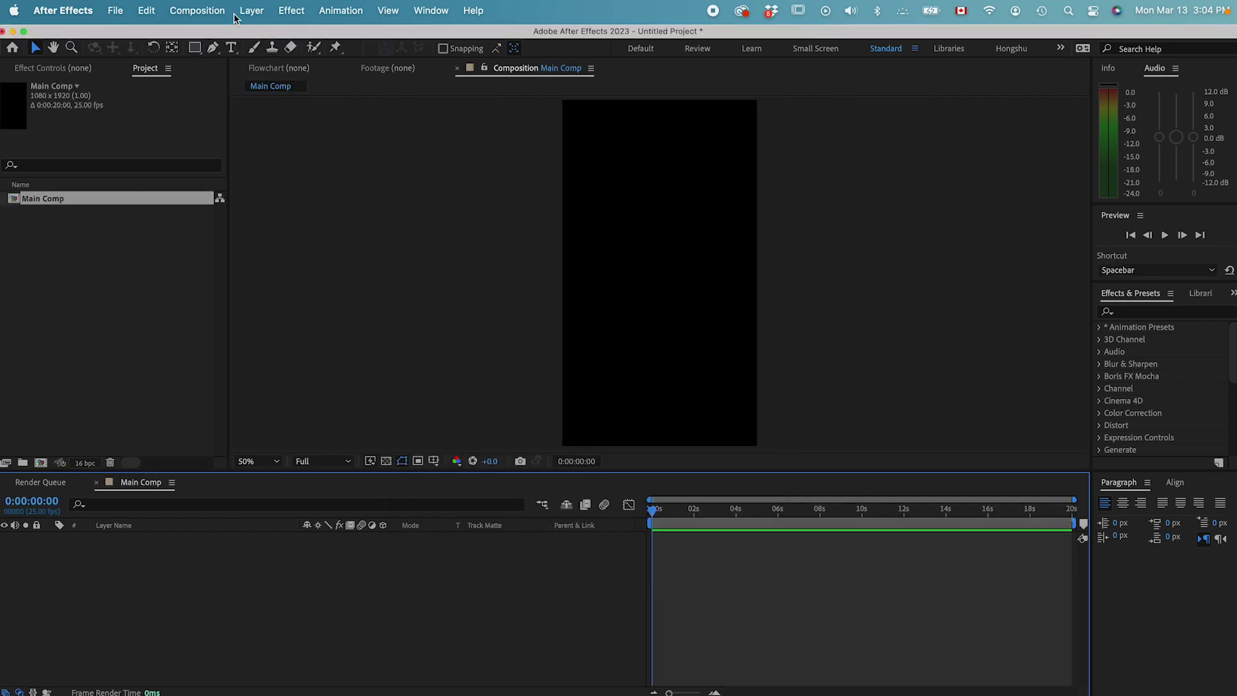
{"action": "left_click", "coordinate": [255, 12]}
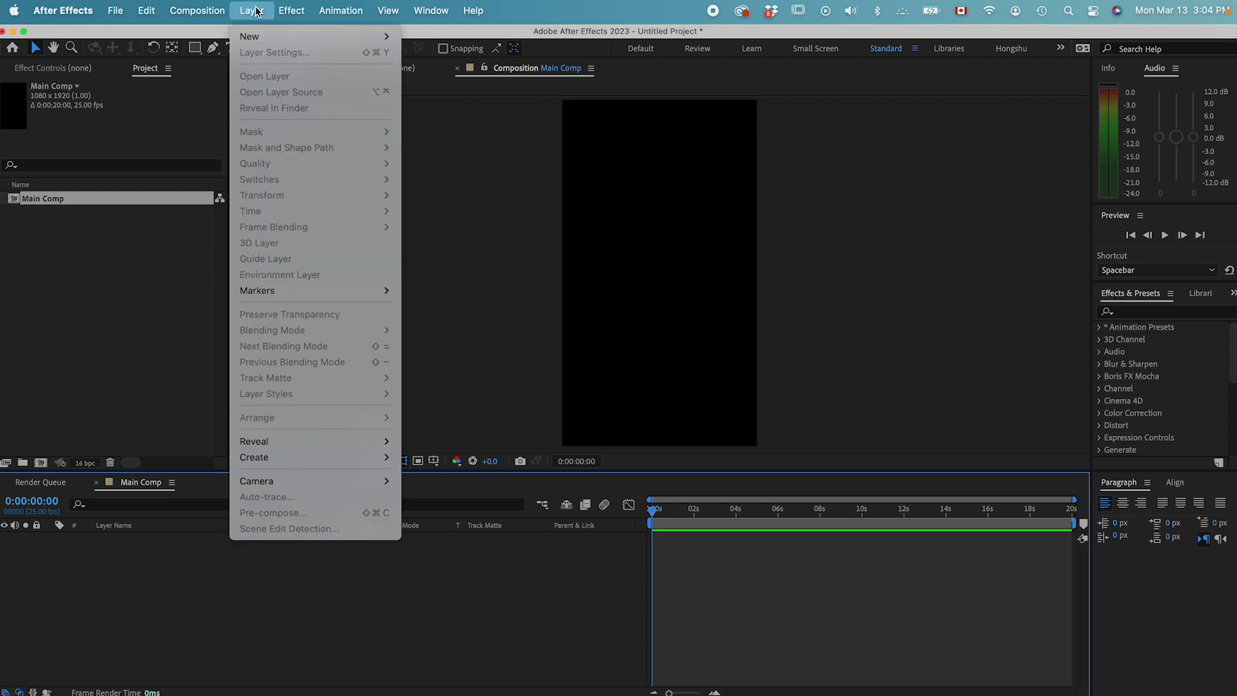
{"action": "mouse_move", "coordinate": [258, 36]}
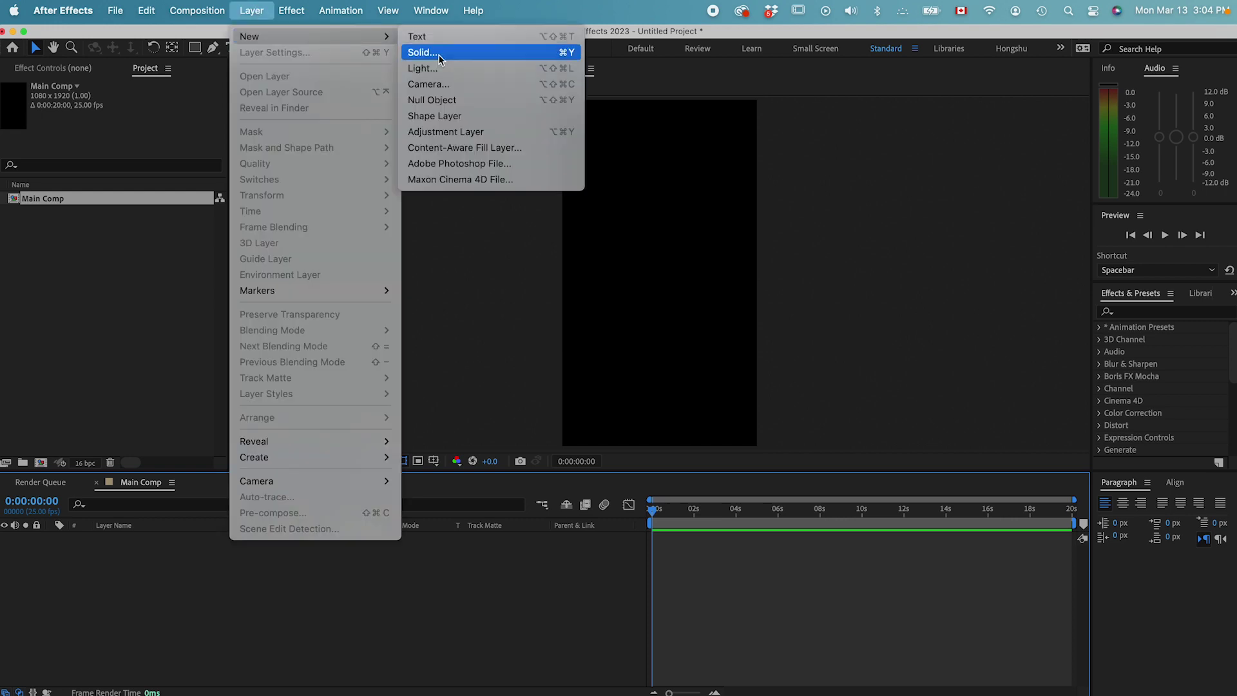
{"action": "left_click", "coordinate": [419, 47]}
{"action": "left_click", "coordinate": [650, 516]}
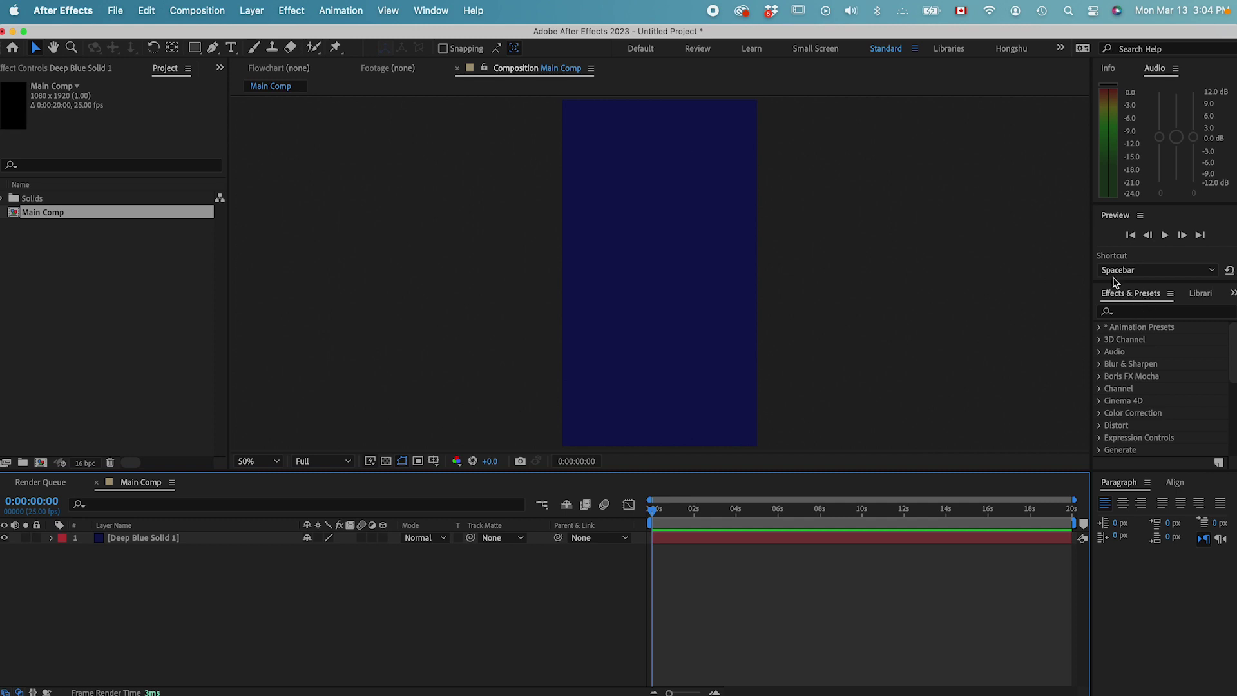
Find the Gradient Ramp effect and apply it to the deep blue solid
{"action": "left_click", "coordinate": [431, 11]}
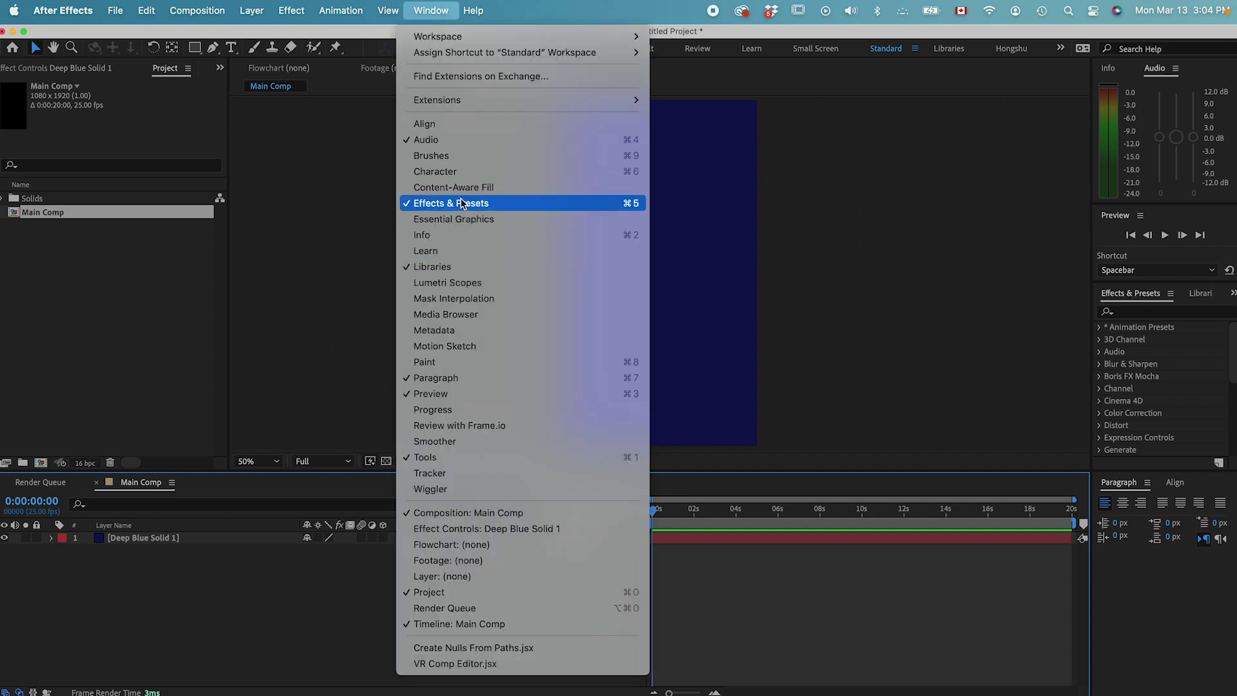
{"action": "left_click", "coordinate": [1151, 313]}
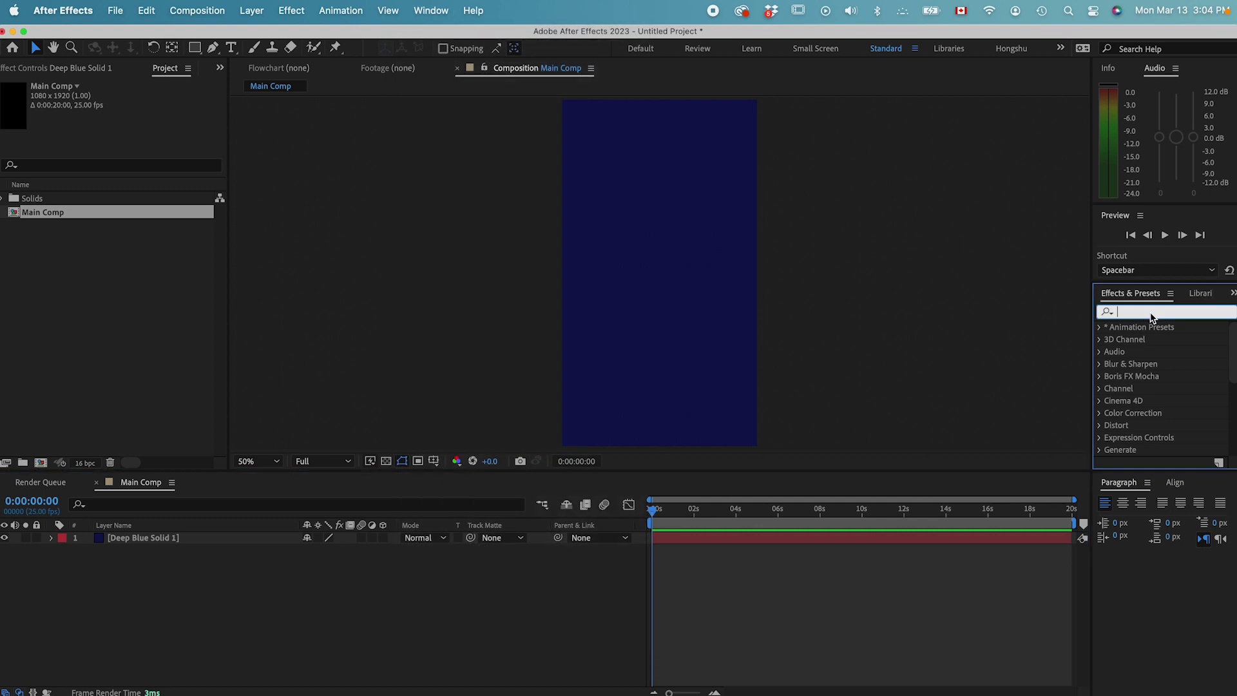
{"action": "type", "text": "gradien"}
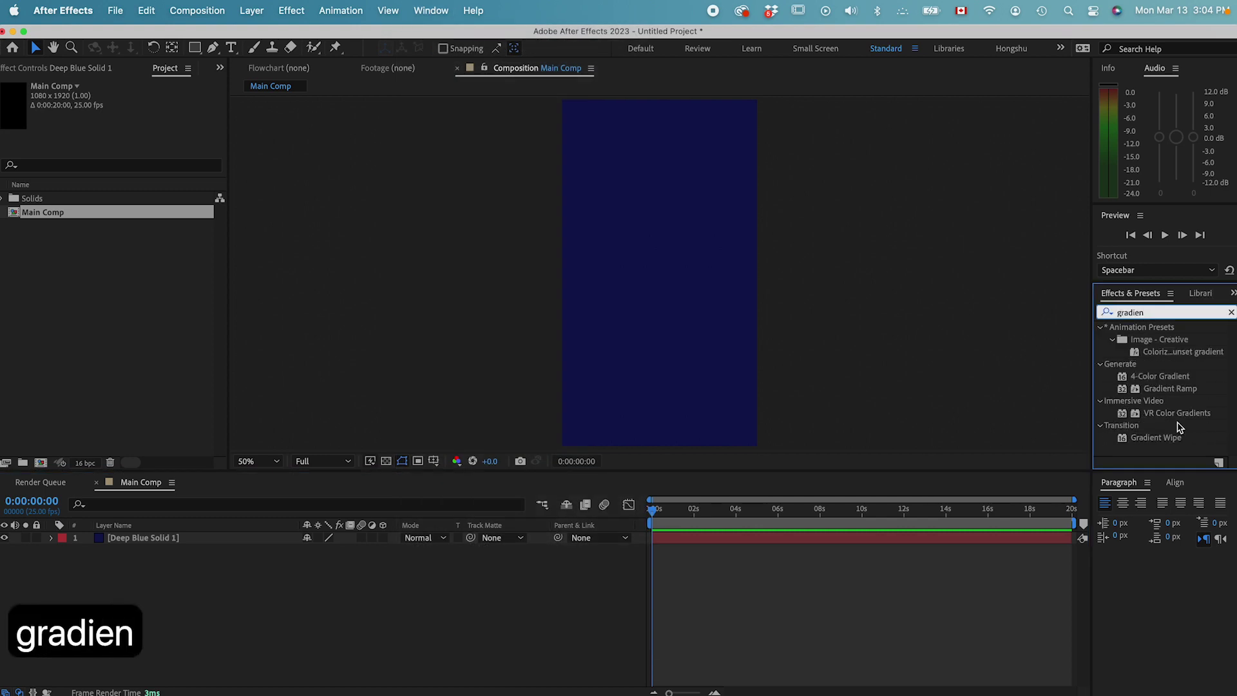
{"action": "double_click", "coordinate": [1169, 389]}
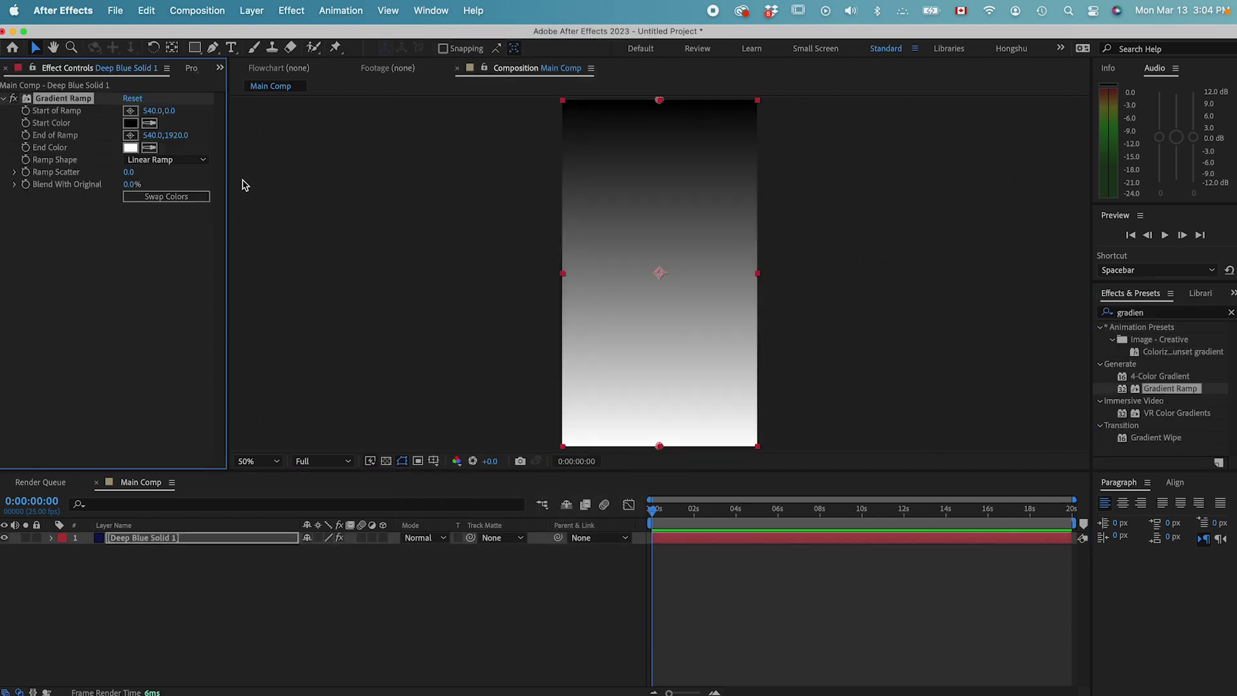
Set the linear Gradient Ramp's start color to a very dark navy and its end color to a slightly brighter deep blue
{"action": "left_click", "coordinate": [130, 123]}
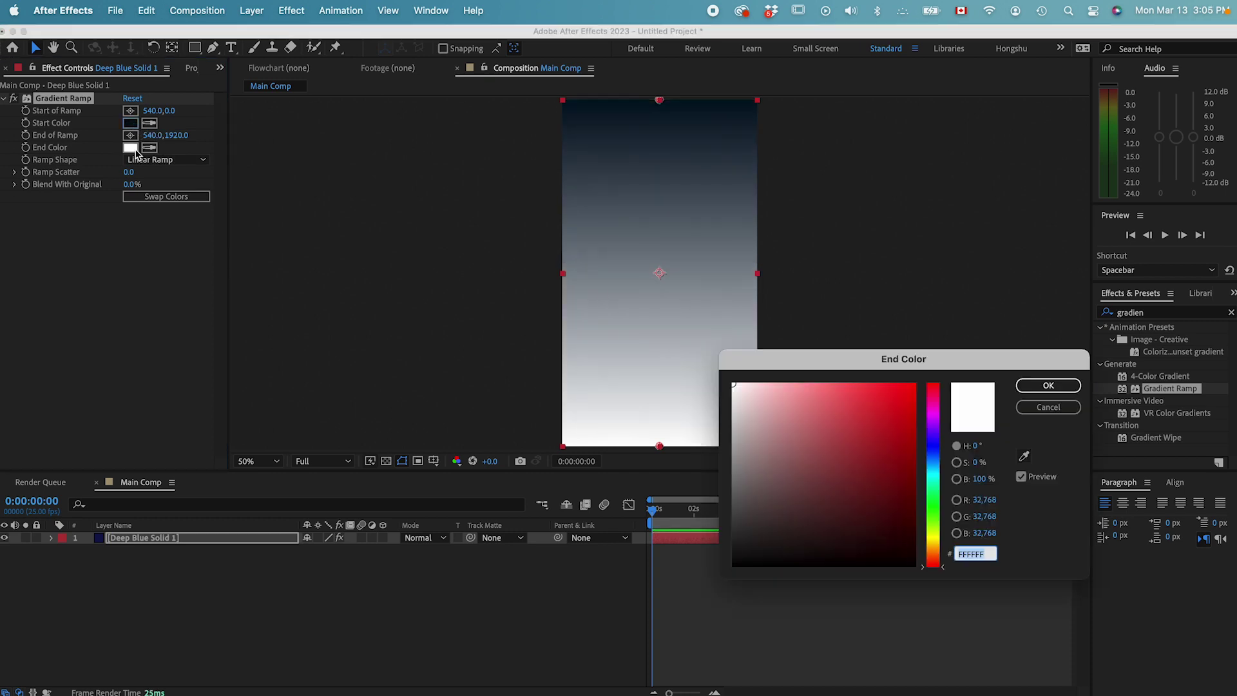
{"action": "left_click_drag", "start_coordinate": [831, 451], "coordinate": [891, 516]}
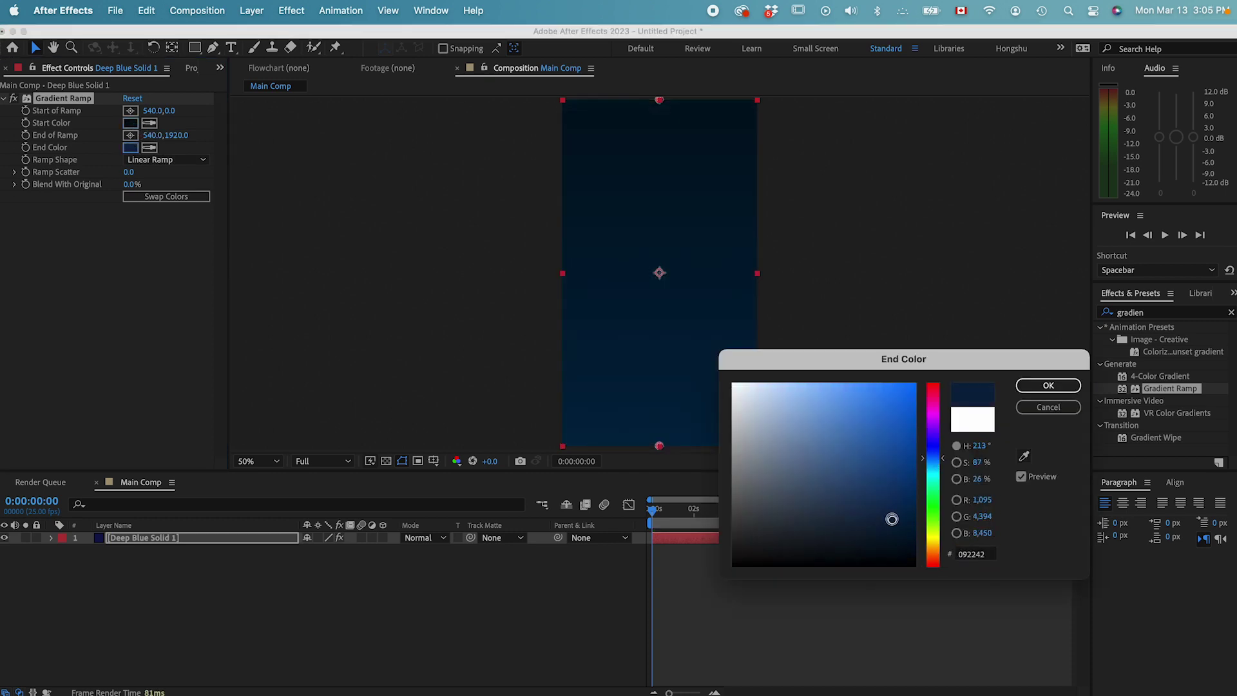
{"action": "left_click", "coordinate": [1048, 386]}
{"action": "left_click", "coordinate": [131, 147]}
{"action": "left_click", "coordinate": [908, 495]}
{"action": "left_click", "coordinate": [1050, 386]}
Rename the gradient solid layer as Background
{"action": "left_click", "coordinate": [144, 540]}
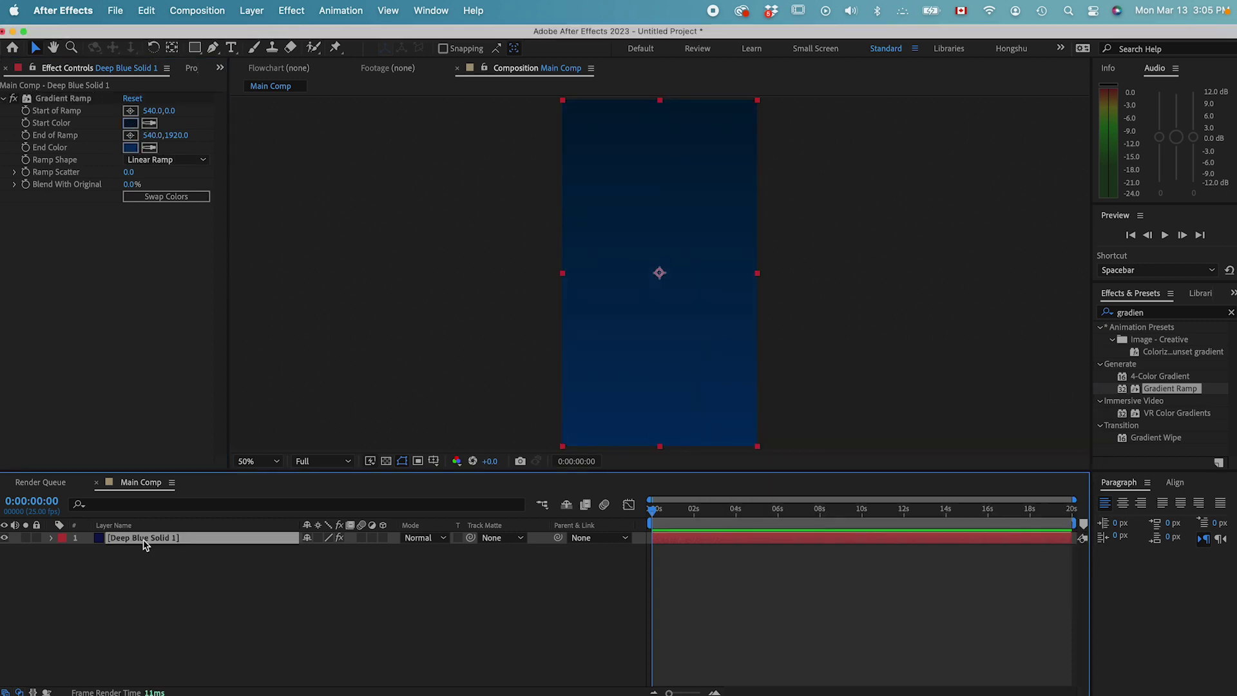
{"action": "key", "text": "Return"}
{"action": "type", "text": "Background"}
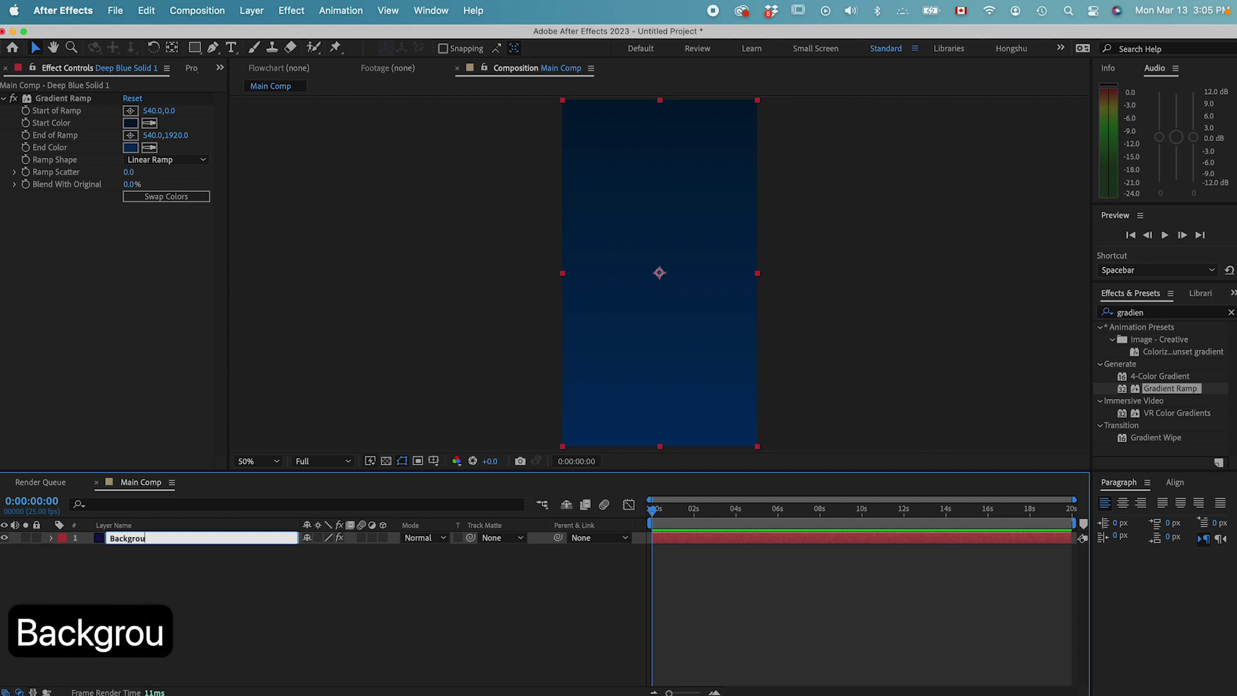
{"action": "key", "text": "Return"}
{"action": "left_click", "coordinate": [171, 599]}
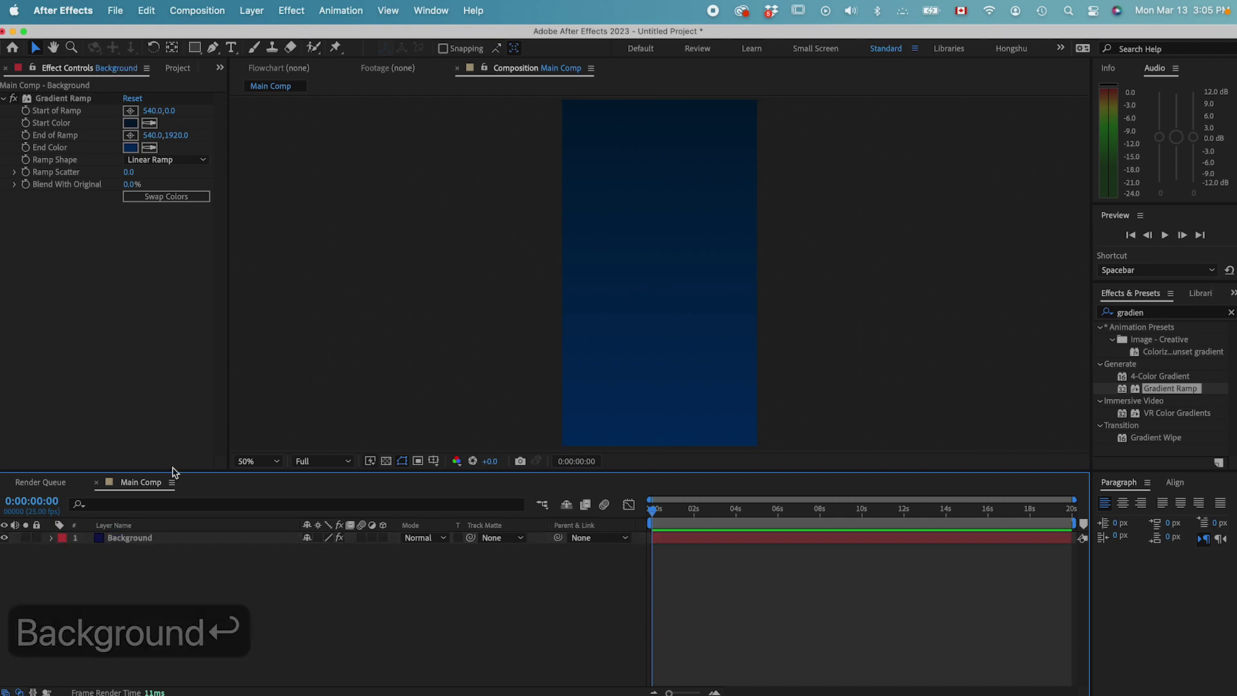
Draw a pink circle as a new shape layer and center it horizontally and vertically in the composition
{"action": "left_click", "coordinate": [195, 48]}
{"action": "mouse_move", "coordinate": [622, 257]}
{"action": "left_mouse_down"}
{"action": "mouse_move", "coordinate": [718, 346]}
{"action": "mouse_move", "coordinate": [632, 280]}
{"action": "left_mouse_up"}
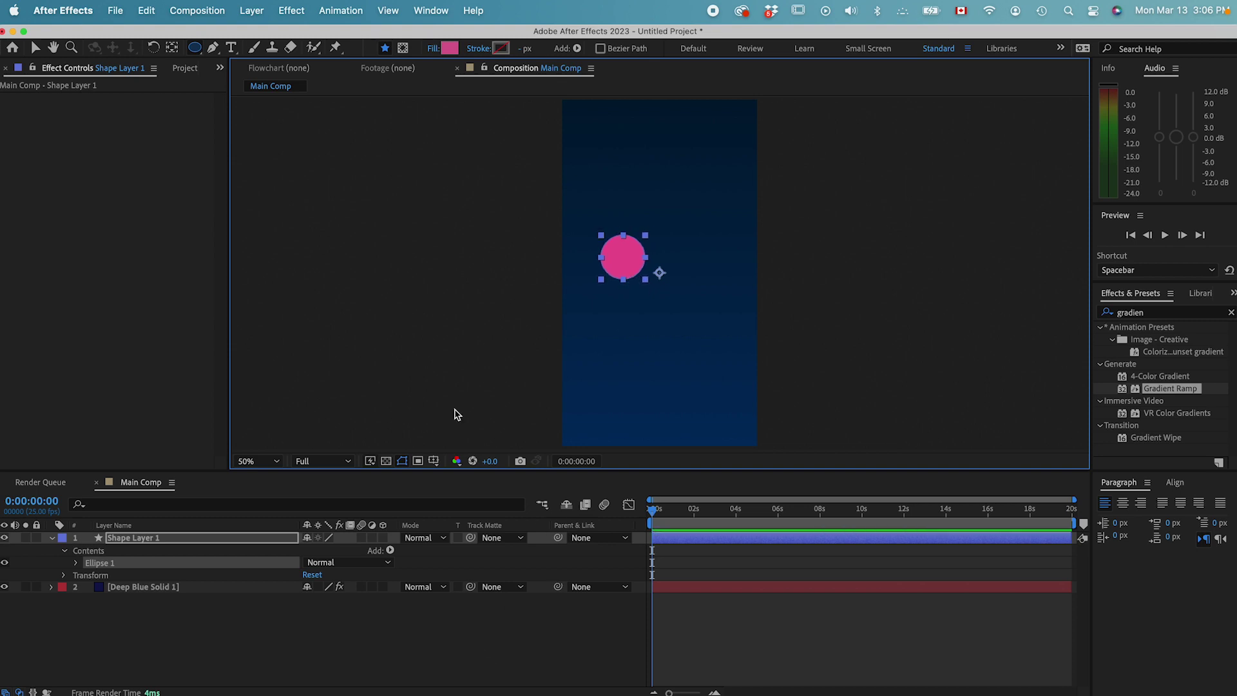
{"action": "key", "text": "v"}
{"action": "left_click", "coordinate": [1178, 484]}
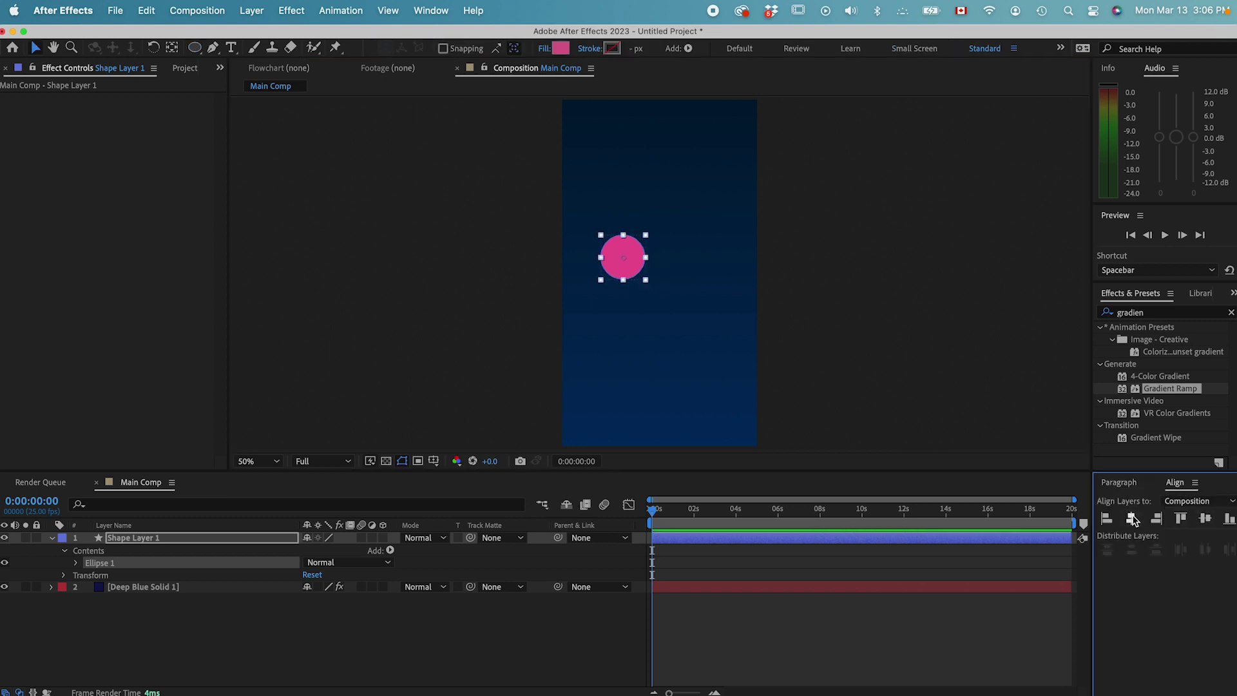
{"action": "left_click", "coordinate": [1131, 518]}
{"action": "left_click", "coordinate": [1205, 518]}
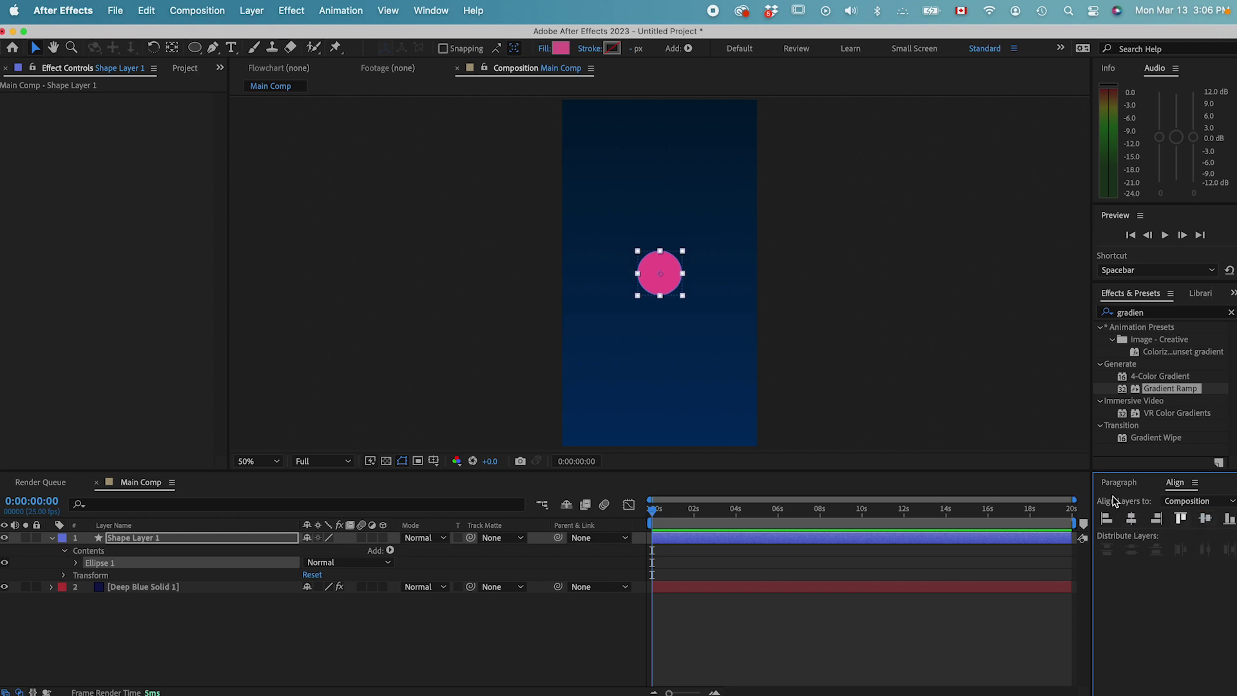
Duplicate the pink circle four times and arrange the five circles as a row of three with two above
{"action": "left_click", "coordinate": [146, 540]}
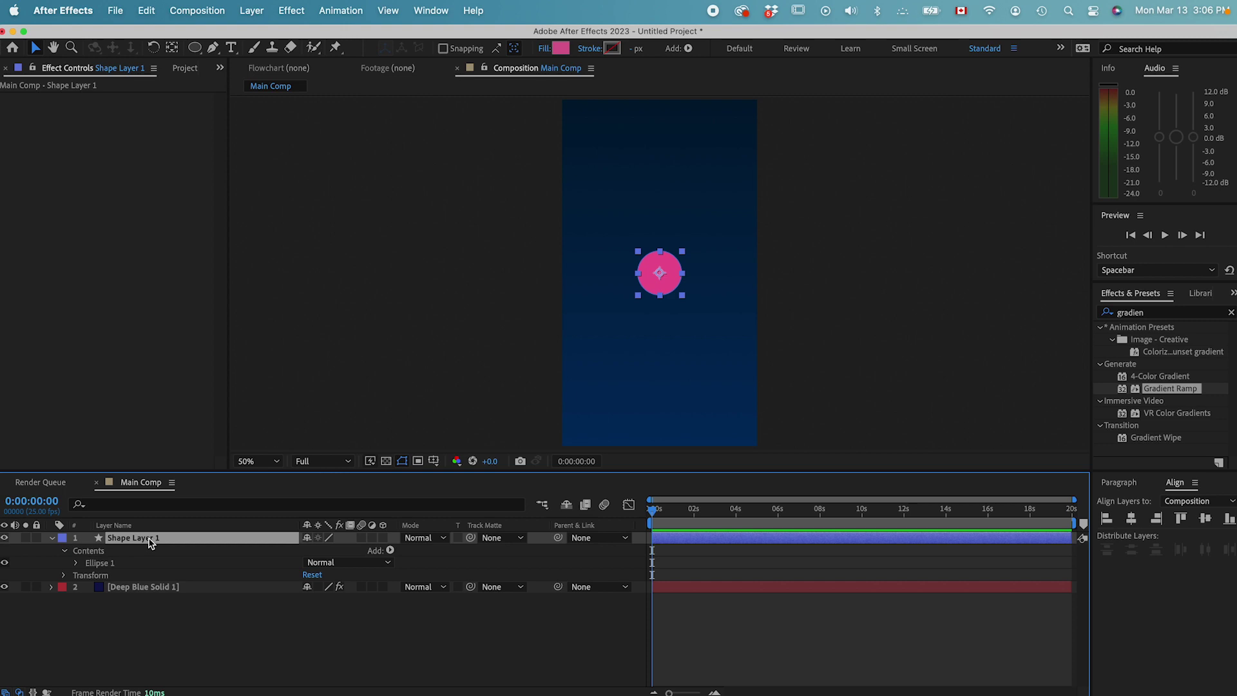
{"action": "key", "text": "super+d"}
{"action": "left_click_drag", "start_coordinate": [668, 277], "coordinate": [597, 291]}
{"action": "key", "text": "super+d"}
{"action": "key", "text": "super+d"}
{"action": "key", "text": "super+d"}
{"action": "left_click_drag", "start_coordinate": [661, 276], "coordinate": [662, 286]}
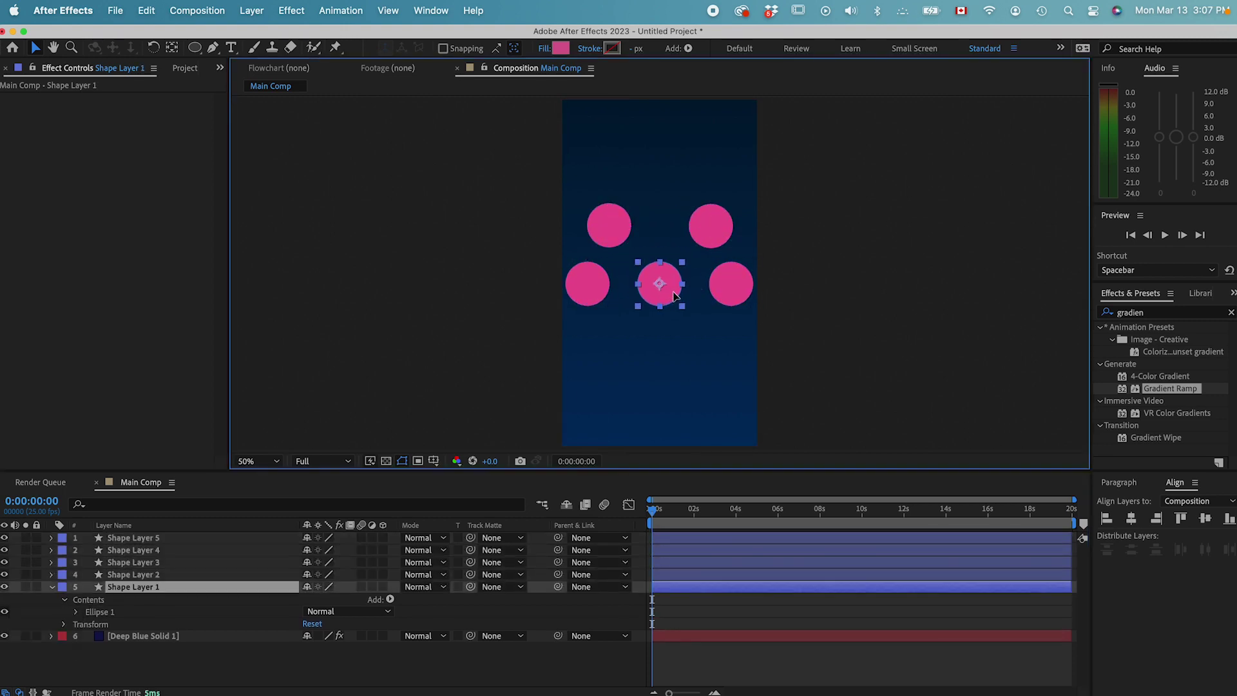
Duplicate the two upper circles and place the copies symmetrically below the middle row
{"action": "left_click_drag", "start_coordinate": [609, 226], "coordinate": [619, 227]}
{"action": "left_click", "coordinate": [700, 229], "text": "shift"}
{"action": "key", "text": "super+d"}
{"action": "left_click_drag", "start_coordinate": [701, 228], "coordinate": [701, 349]}
Center the middle circle vertically in the composition and nudge the six outer circles up so they surround it evenly
{"action": "left_click", "coordinate": [1204, 518]}
{"action": "left_click", "coordinate": [730, 284]}
{"action": "left_click", "coordinate": [701, 346], "text": "shift"}
{"action": "left_click", "coordinate": [618, 346], "text": "shift"}
{"action": "left_click", "coordinate": [587, 283], "text": "shift"}
{"action": "left_click", "coordinate": [619, 226], "text": "shift"}
{"action": "left_click", "coordinate": [707, 226], "text": "shift"}
{"action": "key", "text": "Up"}
{"action": "key", "text": "Up"}
{"action": "key", "text": "Up"}
{"action": "key", "text": "Up"}
{"action": "key", "text": "Up"}
{"action": "key", "text": "Up"}
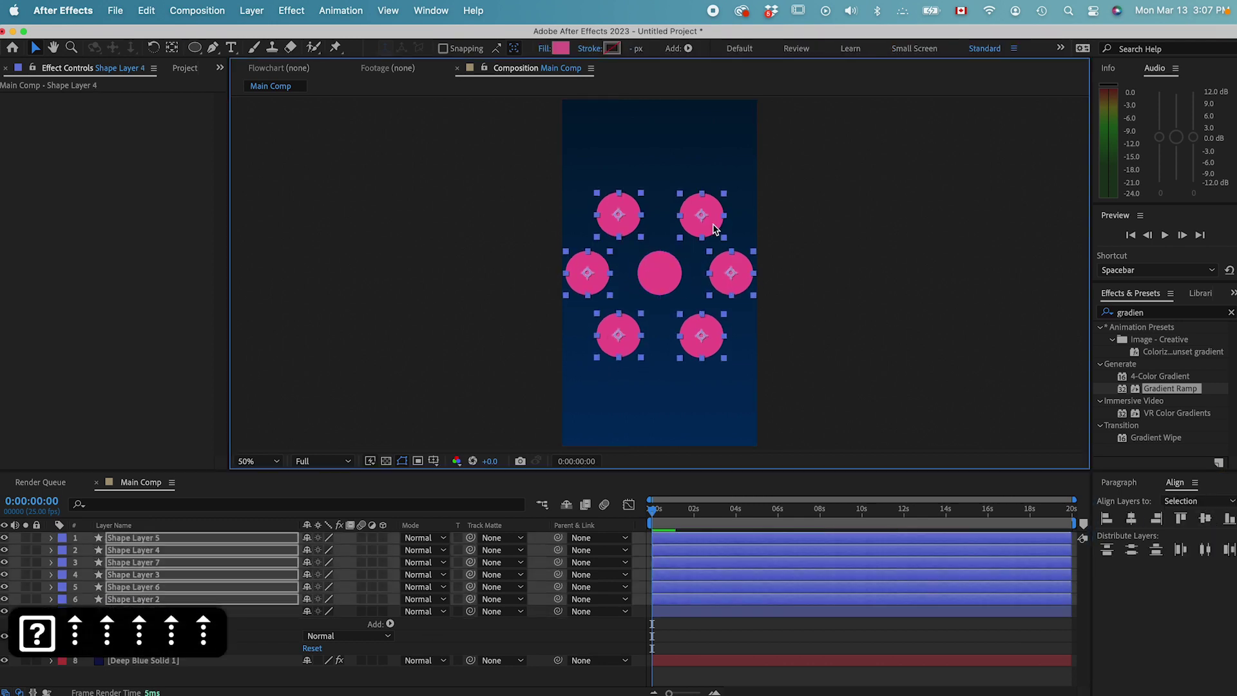
{"action": "left_click", "coordinate": [149, 611]}
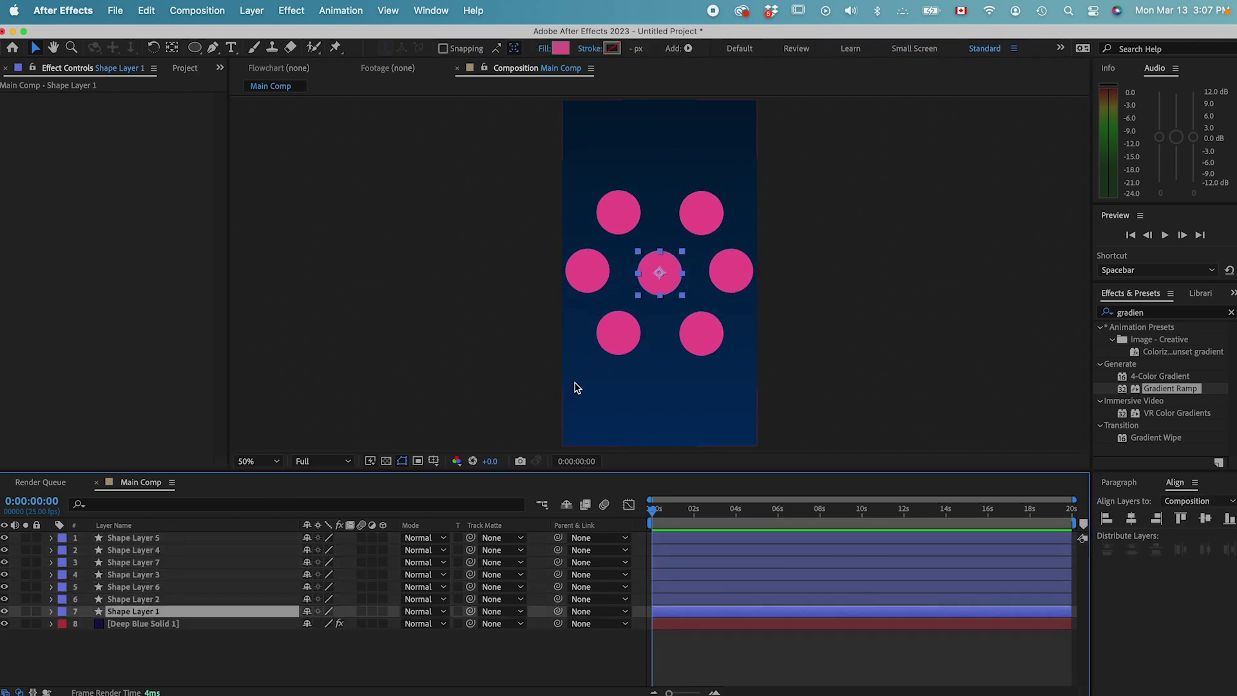
{"action": "left_click", "coordinate": [287, 662]}
Import the Color image from the AE_Liquid Blob desktop folder and place it above the circles in the composition
{"action": "left_click", "coordinate": [186, 82]}
{"action": "left_click", "coordinate": [184, 69]}
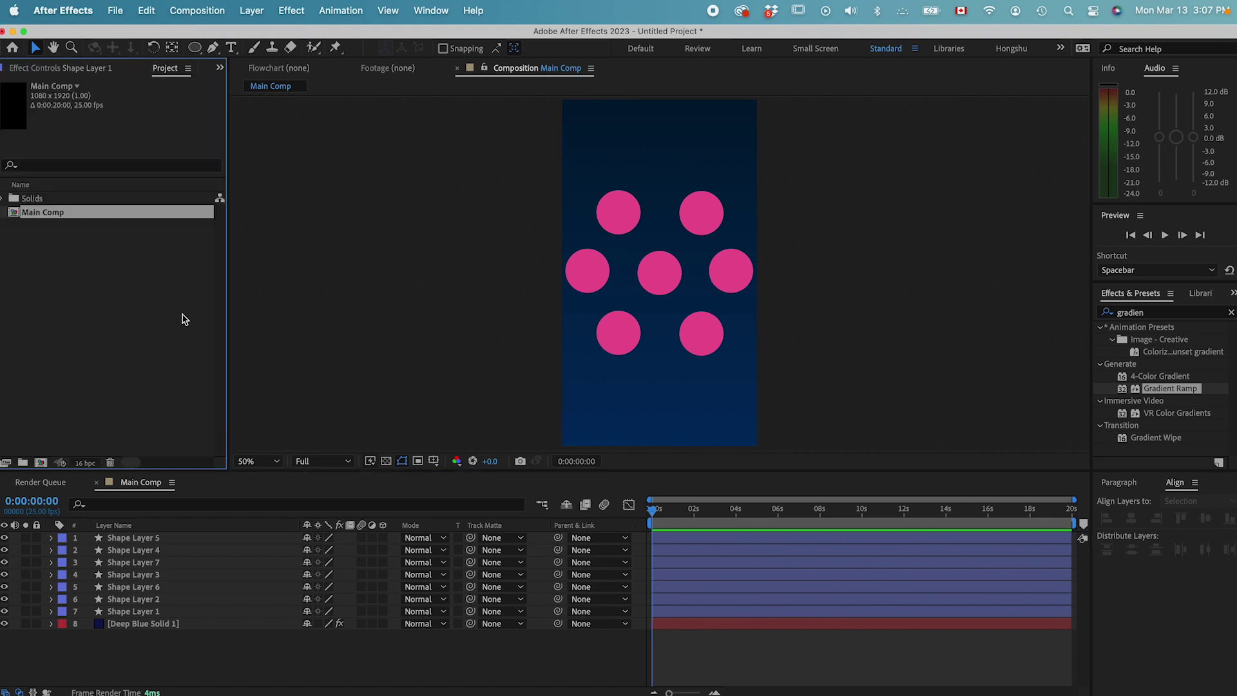
{"action": "left_click", "coordinate": [356, 694]}
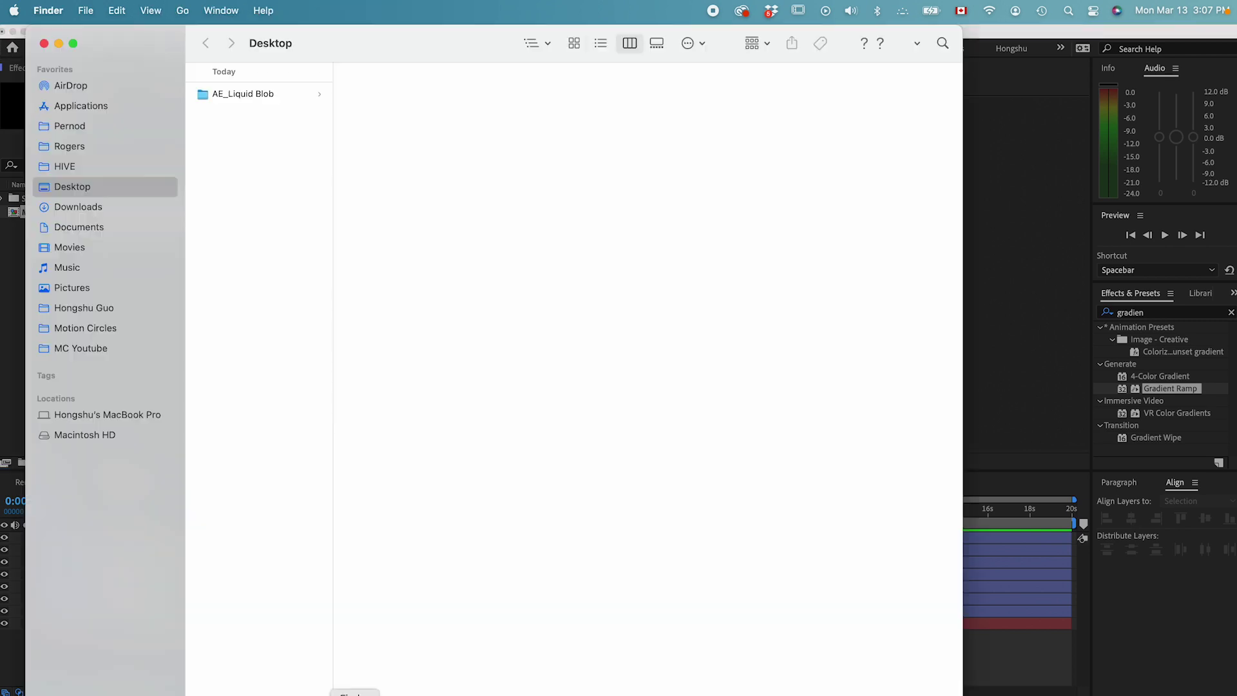
{"action": "left_click", "coordinate": [258, 94]}
{"action": "left_click_drag", "start_coordinate": [357, 39], "coordinate": [524, 39]}
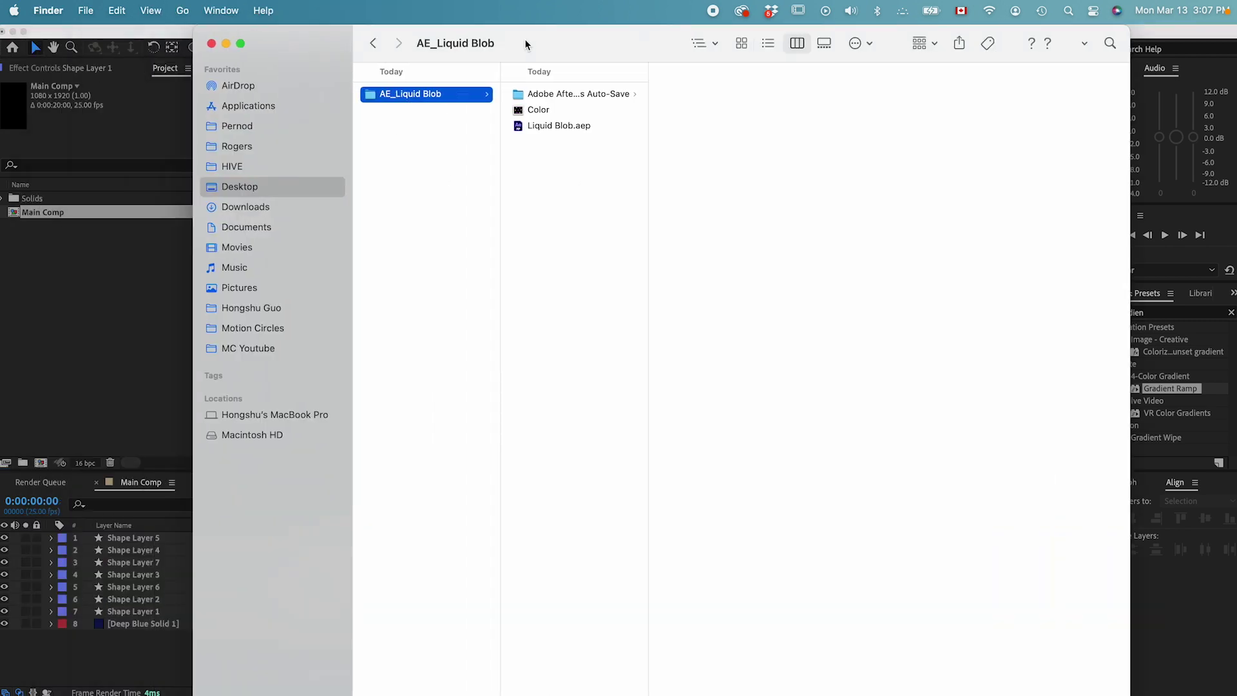
{"action": "left_click_drag", "start_coordinate": [547, 110], "coordinate": [38, 309]}
{"action": "left_click_drag", "start_coordinate": [39, 226], "coordinate": [693, 191]}
Scale all seven circle layers to 80%
{"action": "left_click", "coordinate": [706, 292]}
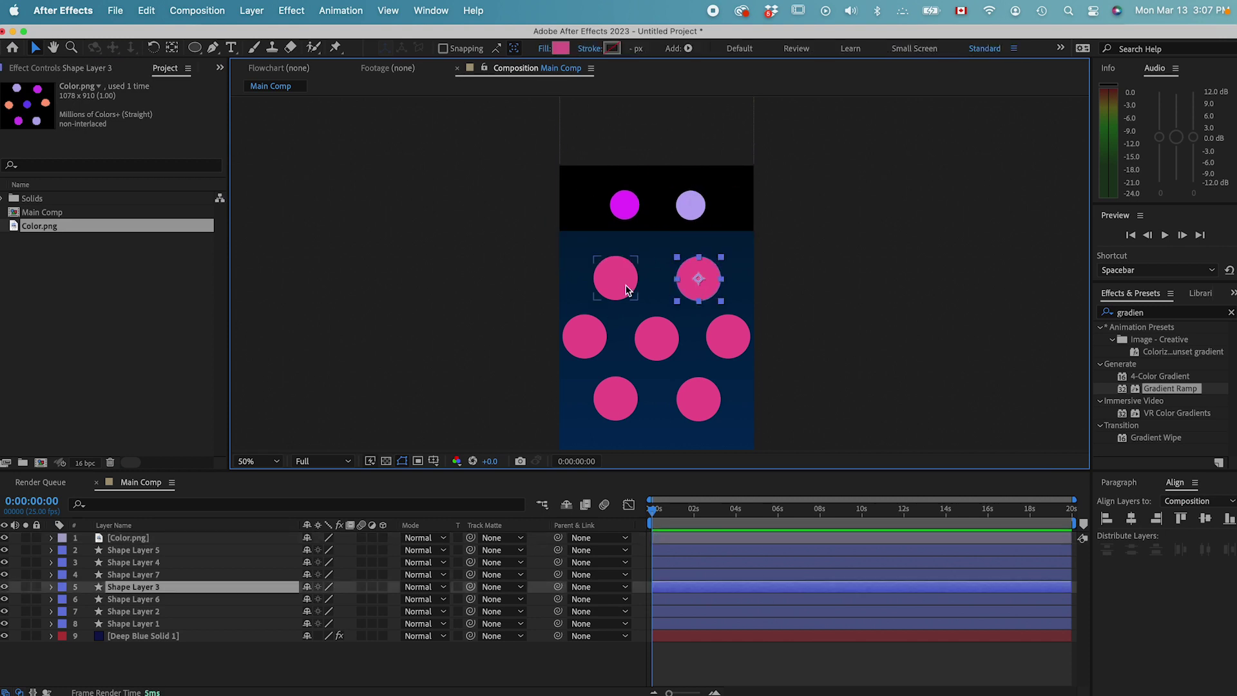
{"action": "left_click", "coordinate": [597, 329], "text": "shift"}
{"action": "left_click", "coordinate": [657, 337], "text": "shift"}
{"action": "left_click", "coordinate": [612, 401], "text": "shift"}
{"action": "left_click", "coordinate": [727, 416], "text": "shift"}
{"action": "left_click", "coordinate": [707, 387], "text": "shift"}
{"action": "left_click", "coordinate": [724, 346], "text": "shift"}
{"action": "left_click", "coordinate": [687, 412], "text": "shift"}
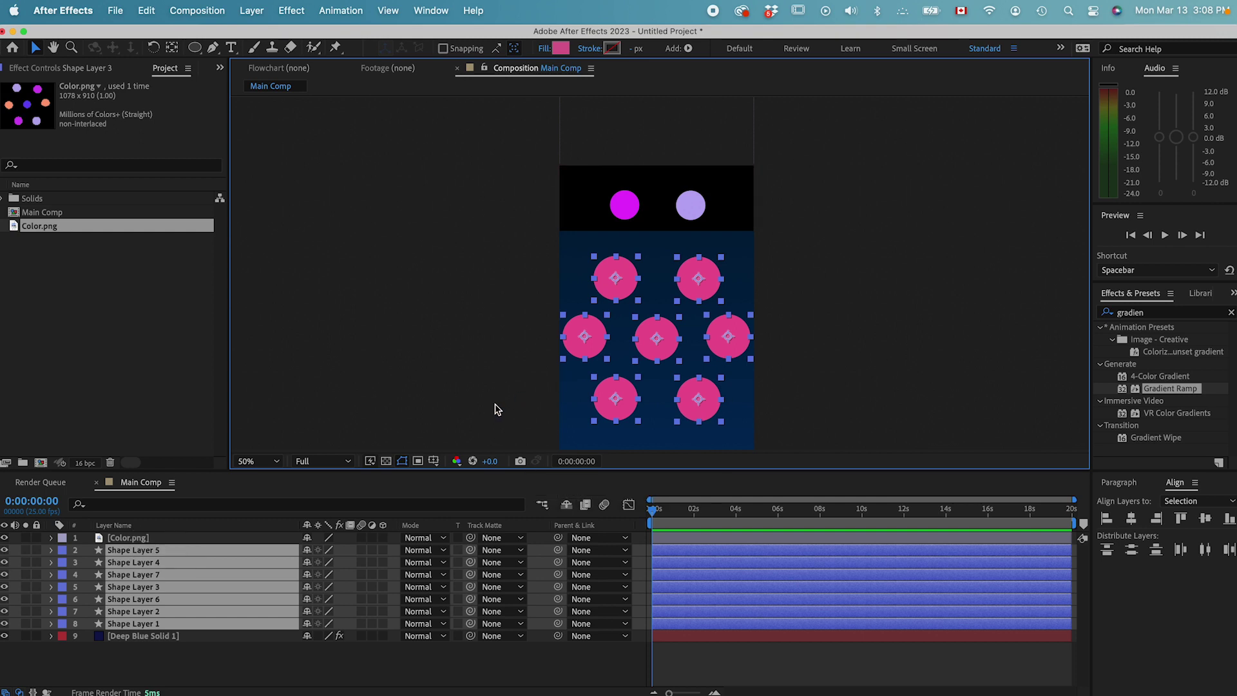
{"action": "key", "text": "s"}
{"action": "scroll", "coordinate": [248, 609], "scroll_direction": "down", "scroll_amount": 2}
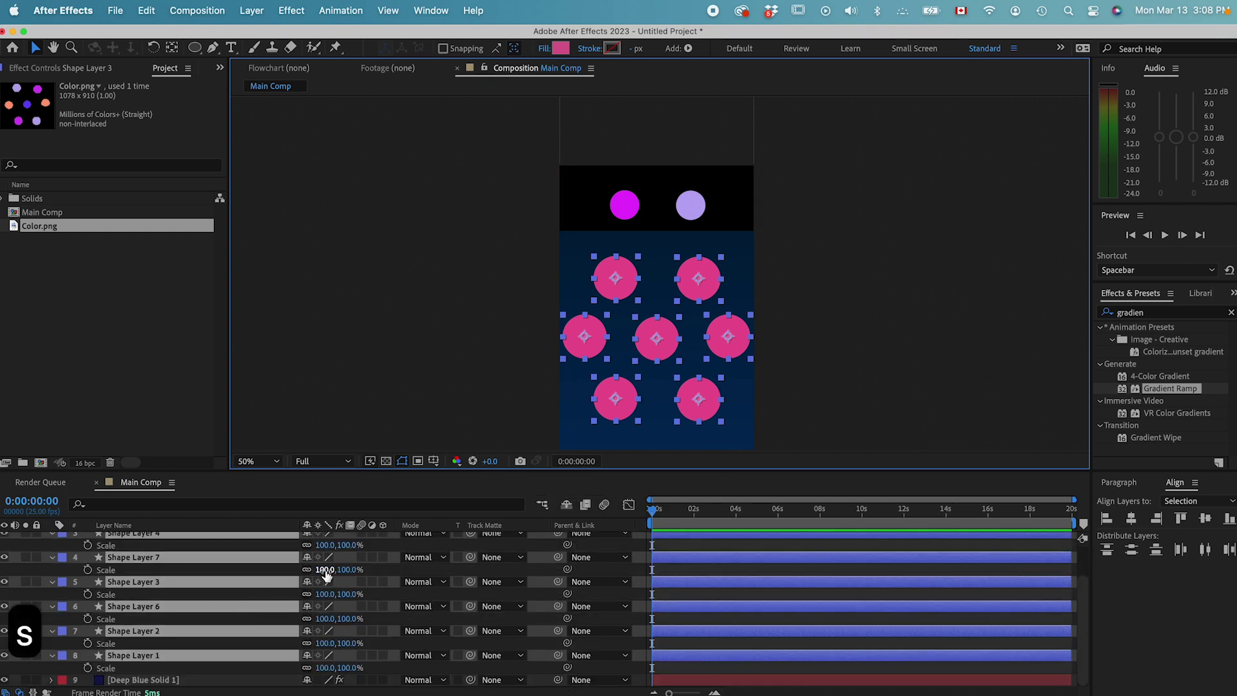
{"action": "left_click", "coordinate": [325, 546]}
{"action": "type", "text": "80"}
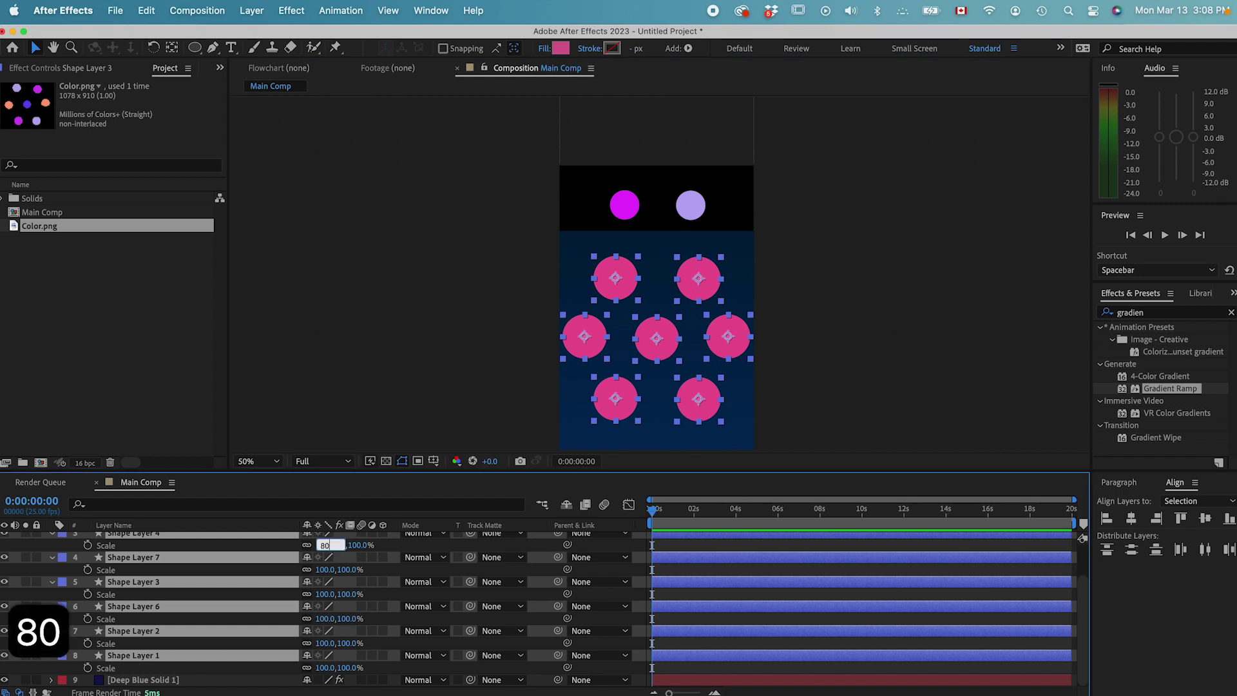
{"action": "key", "text": "Return"}
{"action": "left_click", "coordinate": [748, 596]}
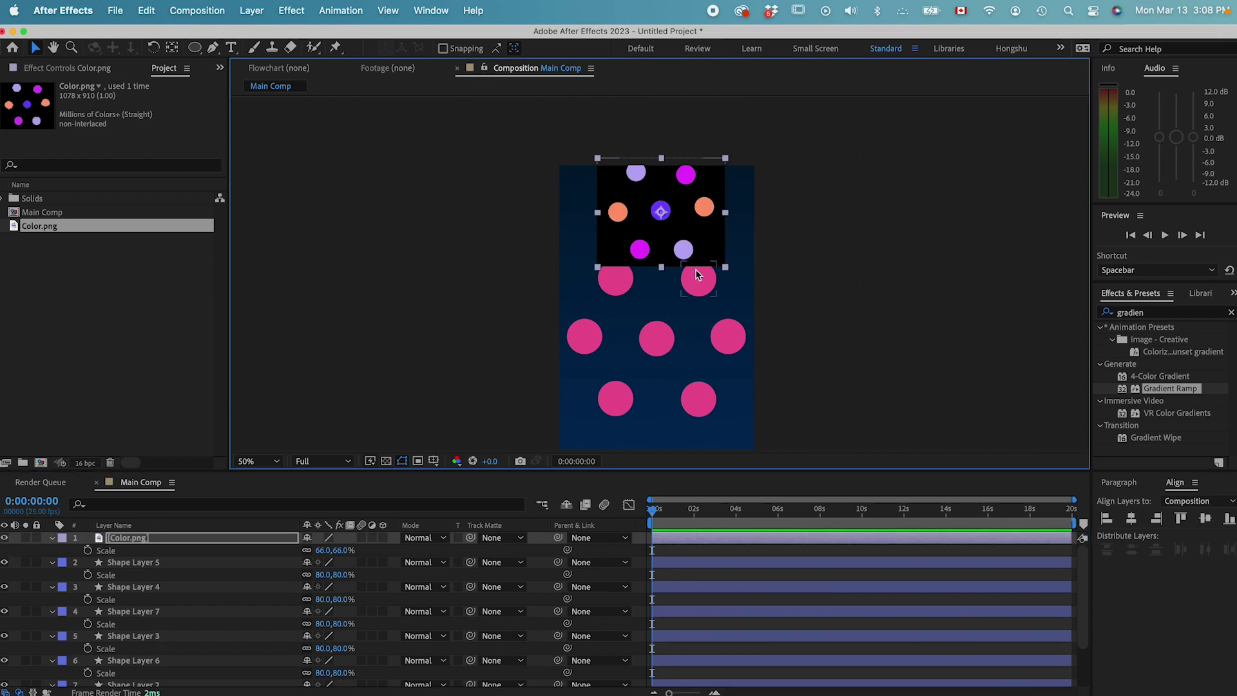
Fill the upper-right and lower-left circles with the magenta sampled from the Color.png reference
{"action": "left_click", "coordinate": [699, 277]}
{"action": "left_click", "coordinate": [630, 397], "text": "shift"}
{"action": "left_click", "coordinate": [561, 52]}
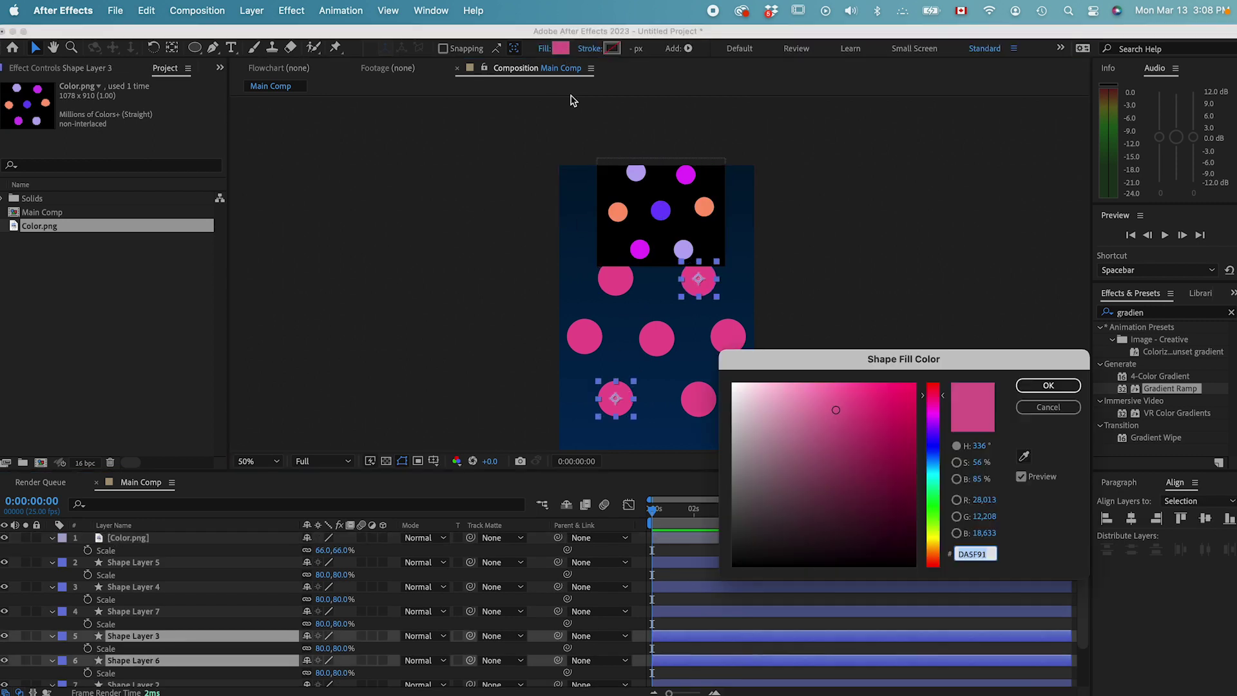
{"action": "left_click", "coordinate": [1023, 456]}
{"action": "left_click", "coordinate": [686, 175]}
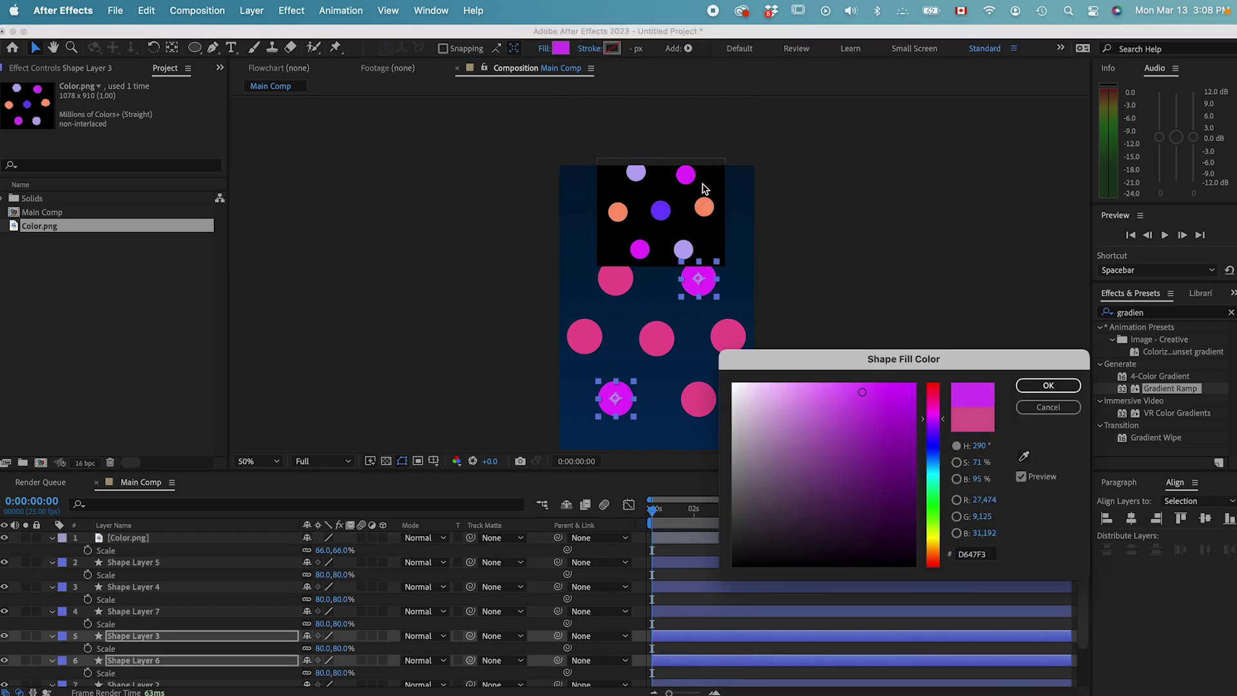
{"action": "left_click", "coordinate": [1048, 385]}
Fill the two outer circles of the middle row with the orange sampled from the Color.png reference
{"action": "left_click", "coordinate": [728, 336]}
{"action": "left_click", "coordinate": [587, 335], "text": "shift"}
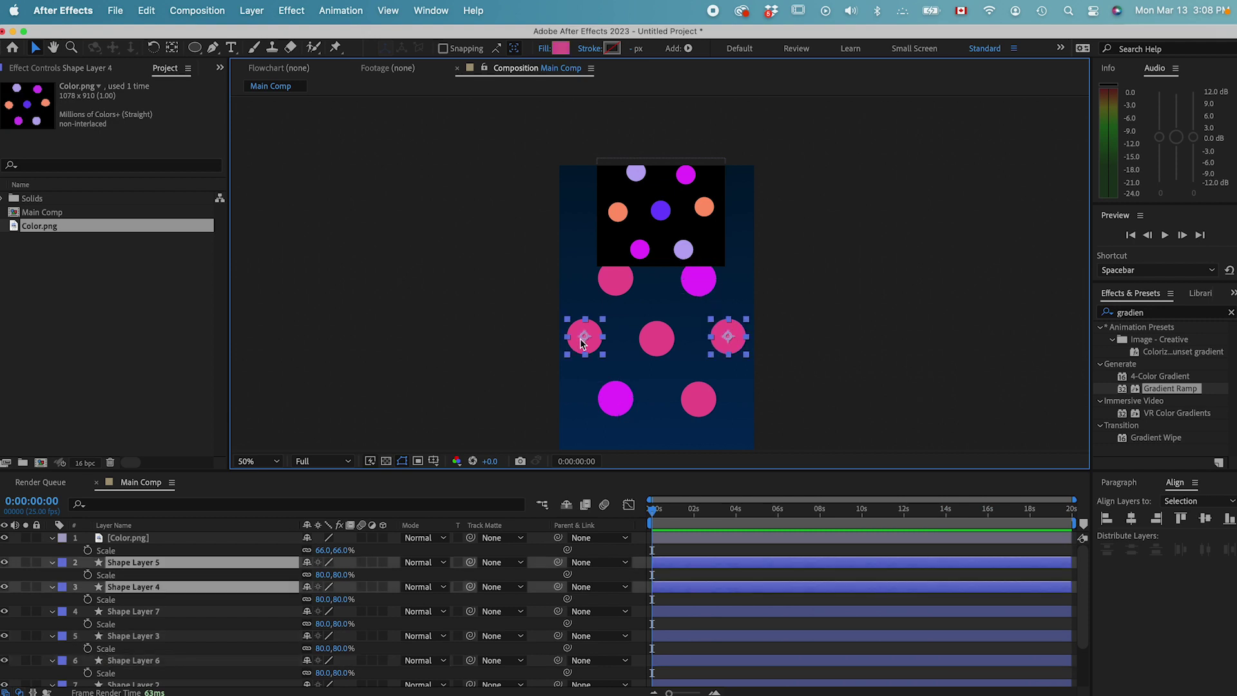
{"action": "left_click", "coordinate": [561, 49]}
{"action": "left_click", "coordinate": [1025, 459]}
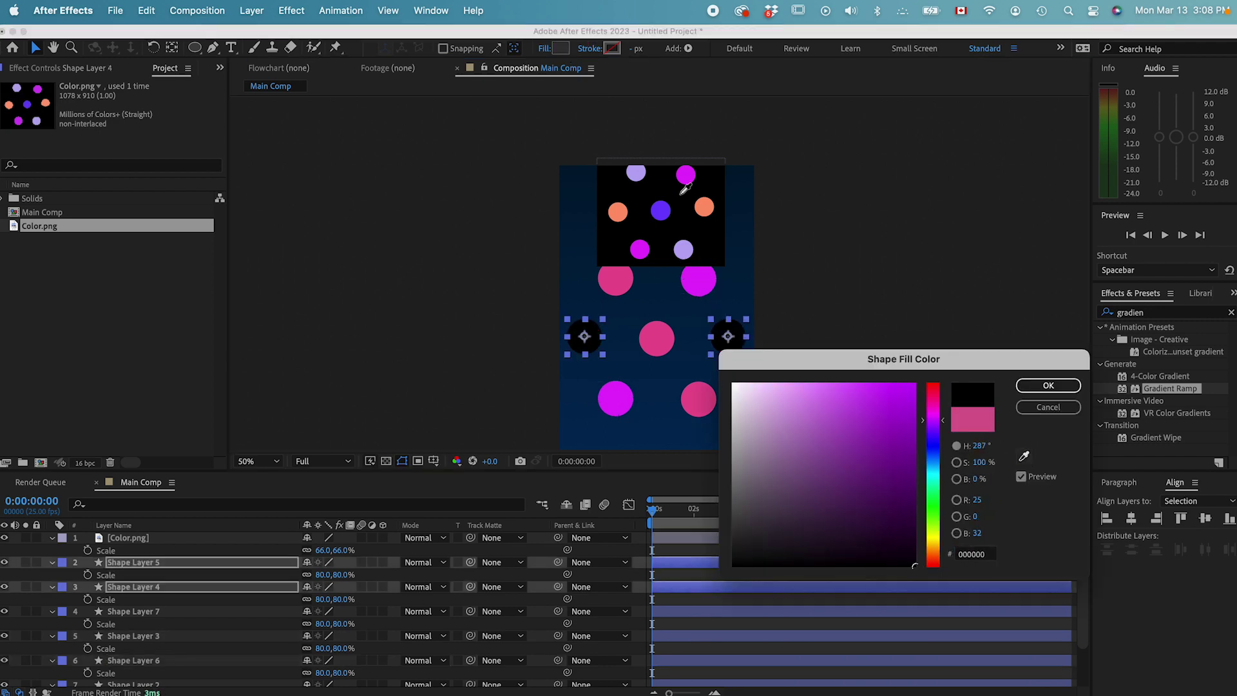
{"action": "left_click", "coordinate": [704, 204]}
{"action": "left_click", "coordinate": [1055, 385]}
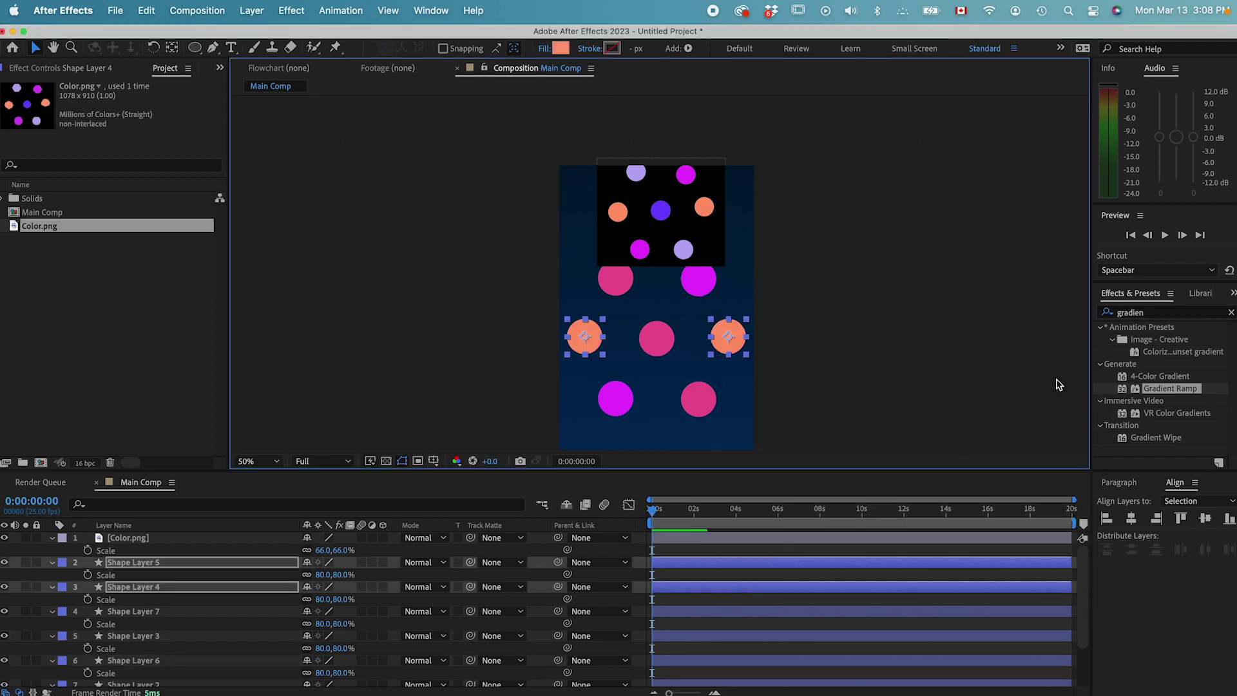
Fill the upper-left and lower-right circles with the lavender sampled from the Color.png reference
{"action": "left_click", "coordinate": [700, 394]}
{"action": "left_click", "coordinate": [618, 290], "text": "shift"}
{"action": "left_click", "coordinate": [563, 50]}
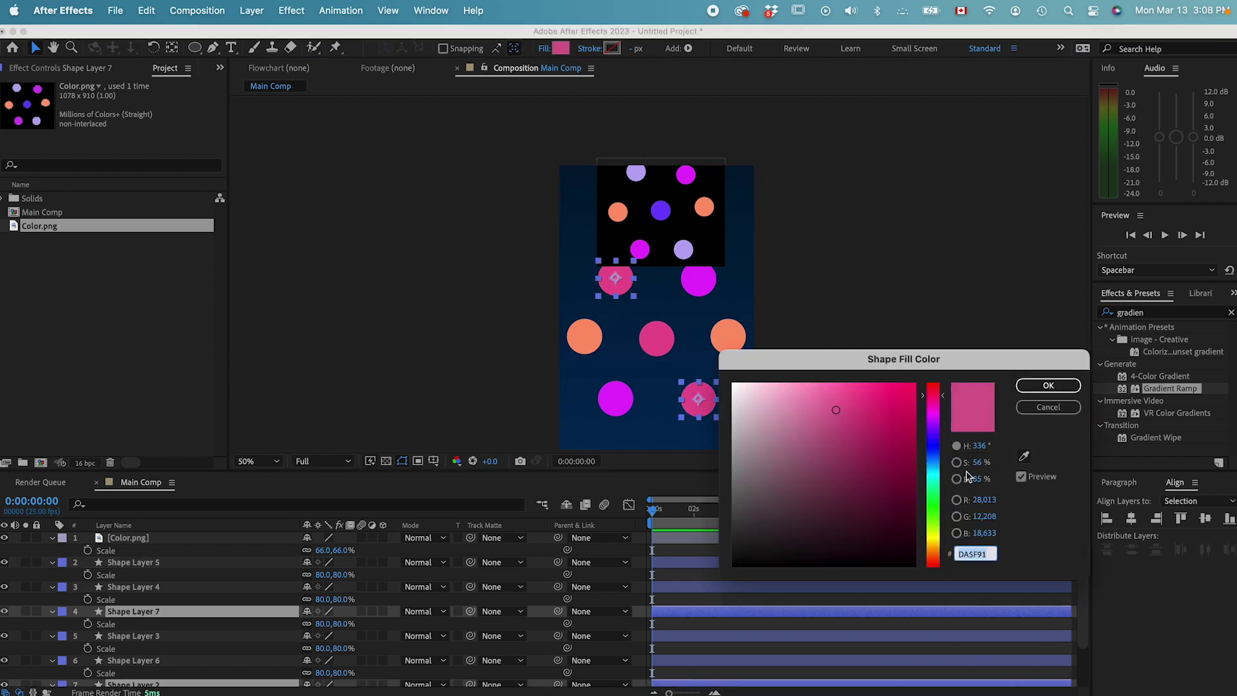
{"action": "left_click", "coordinate": [1025, 456]}
{"action": "left_click", "coordinate": [682, 246]}
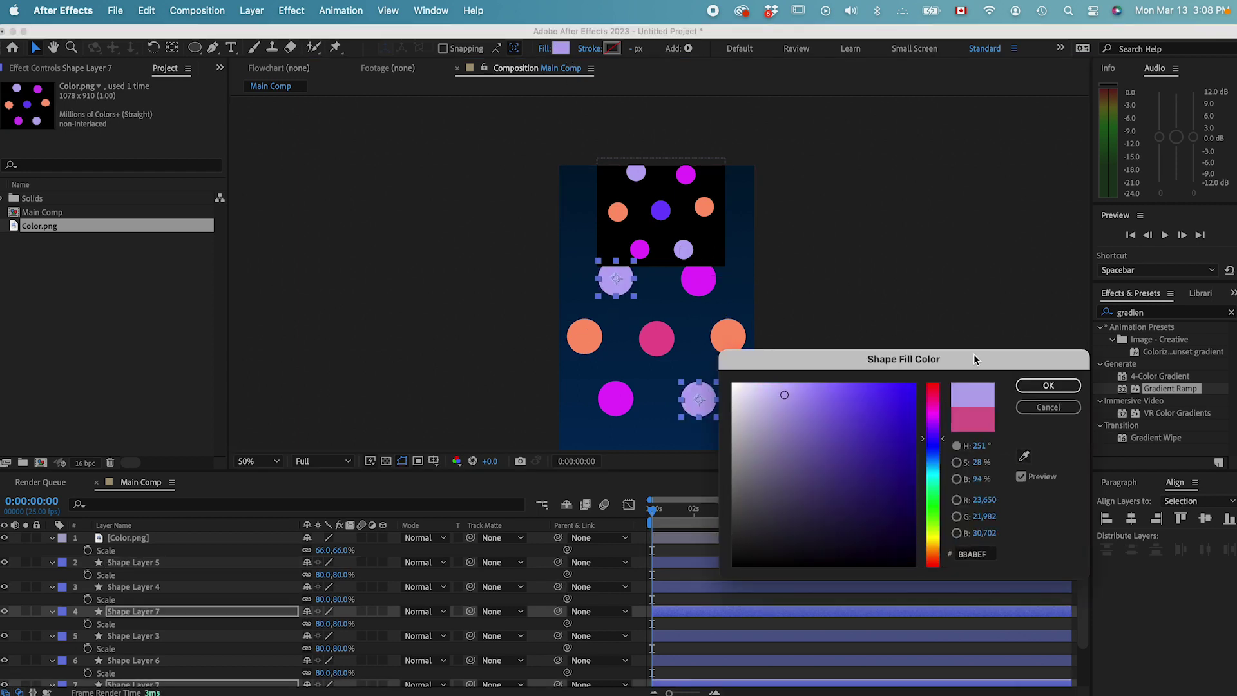
{"action": "left_click", "coordinate": [1048, 385]}
Fill the centre circle with the blue-violet sampled from the middle dot of the Color.png reference
{"action": "left_click", "coordinate": [656, 339]}
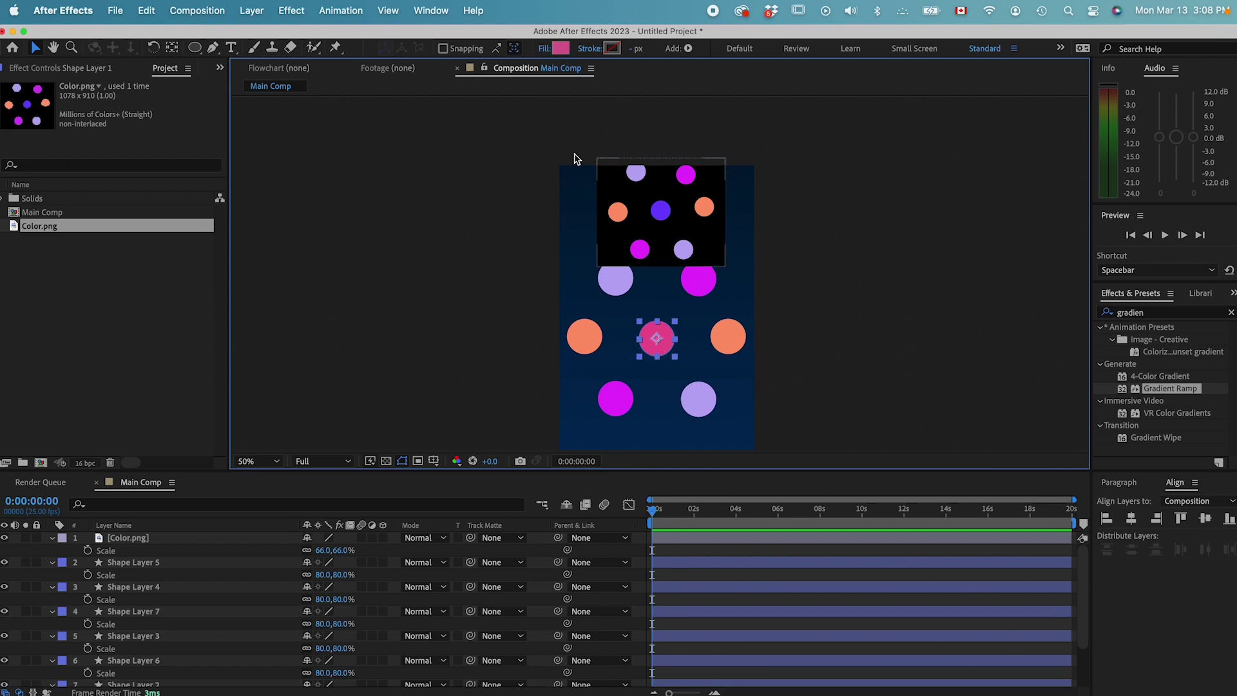
{"action": "left_click", "coordinate": [561, 49]}
{"action": "left_click", "coordinate": [1024, 456]}
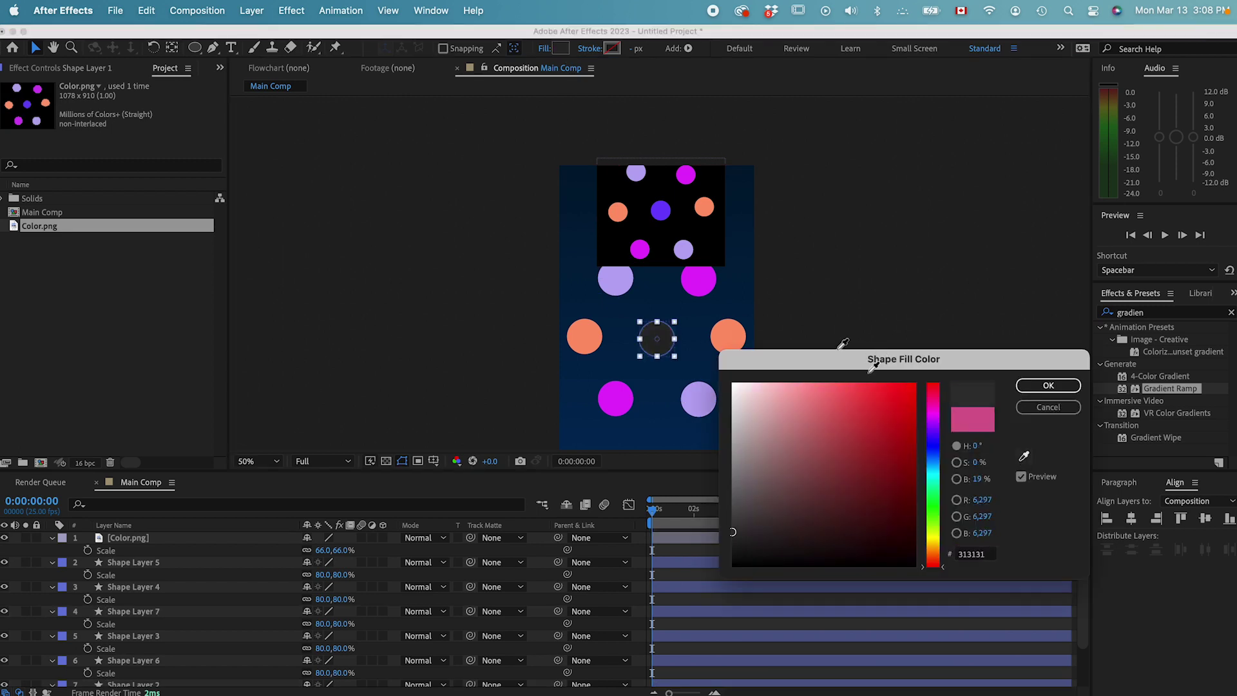
{"action": "left_click", "coordinate": [660, 211]}
{"action": "left_click", "coordinate": [1048, 385]}
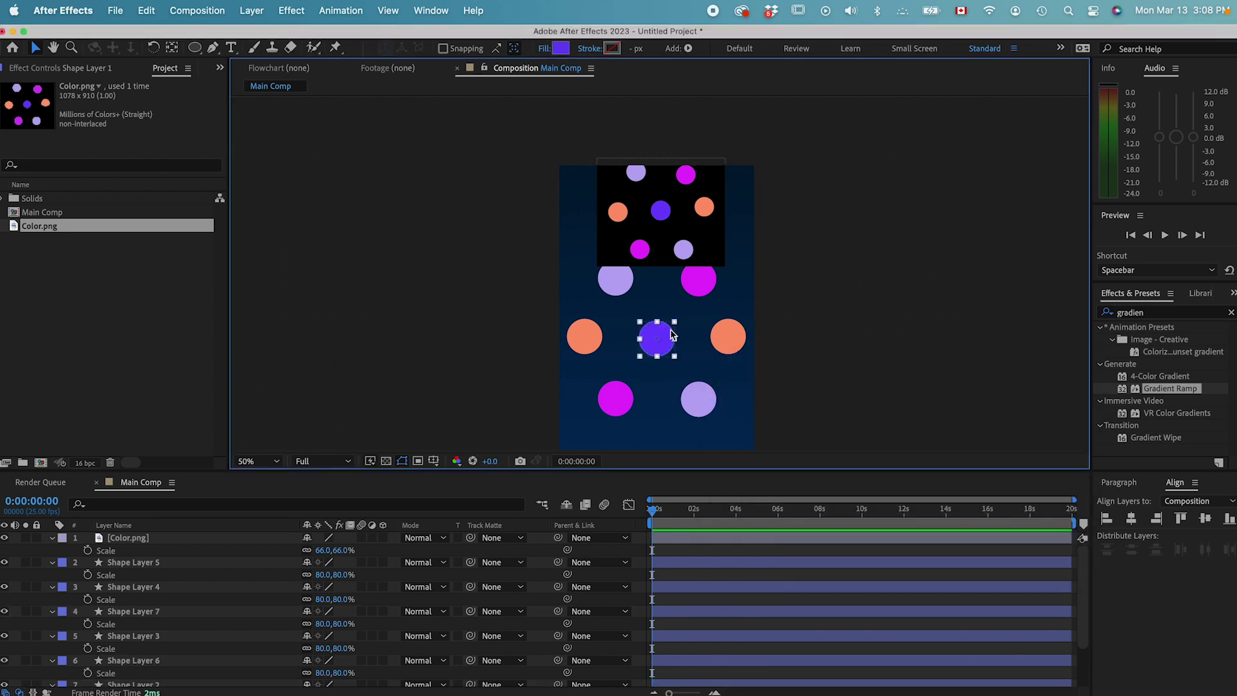
Remove the Color.png reference layer from the composition and collapse the properties of all layers
{"action": "key", "text": "super+a"}
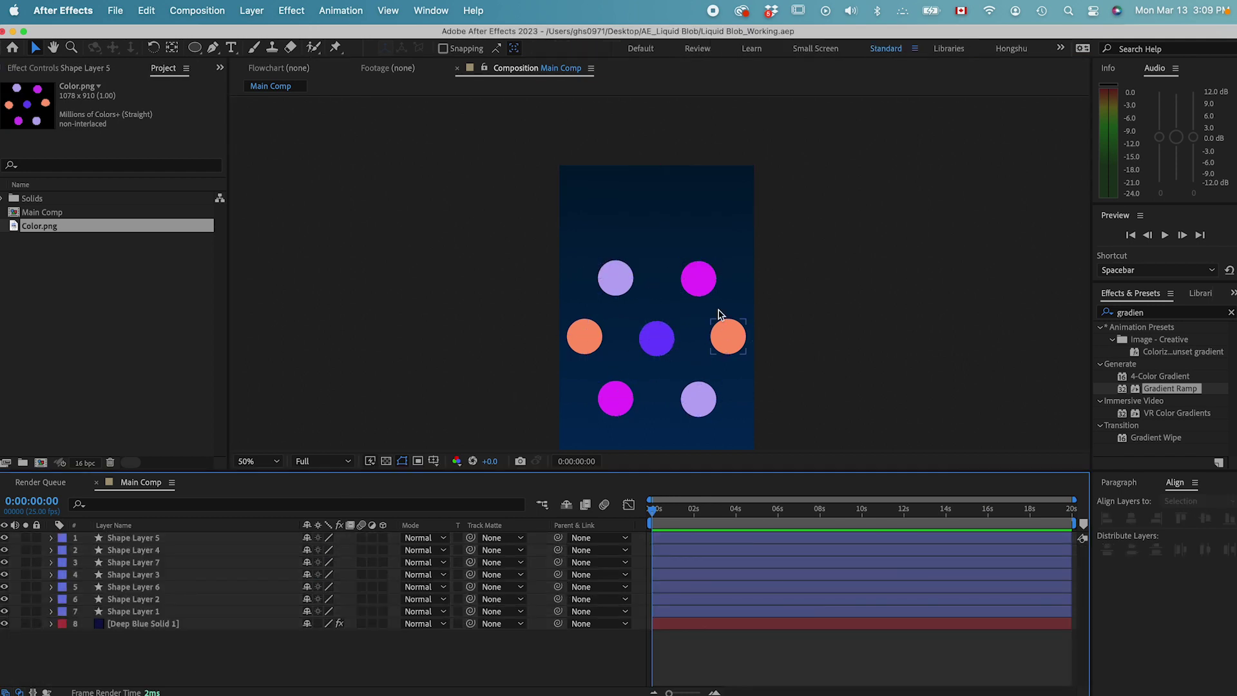
{"action": "left_click", "coordinate": [159, 542]}
{"action": "key", "text": "super+a"}
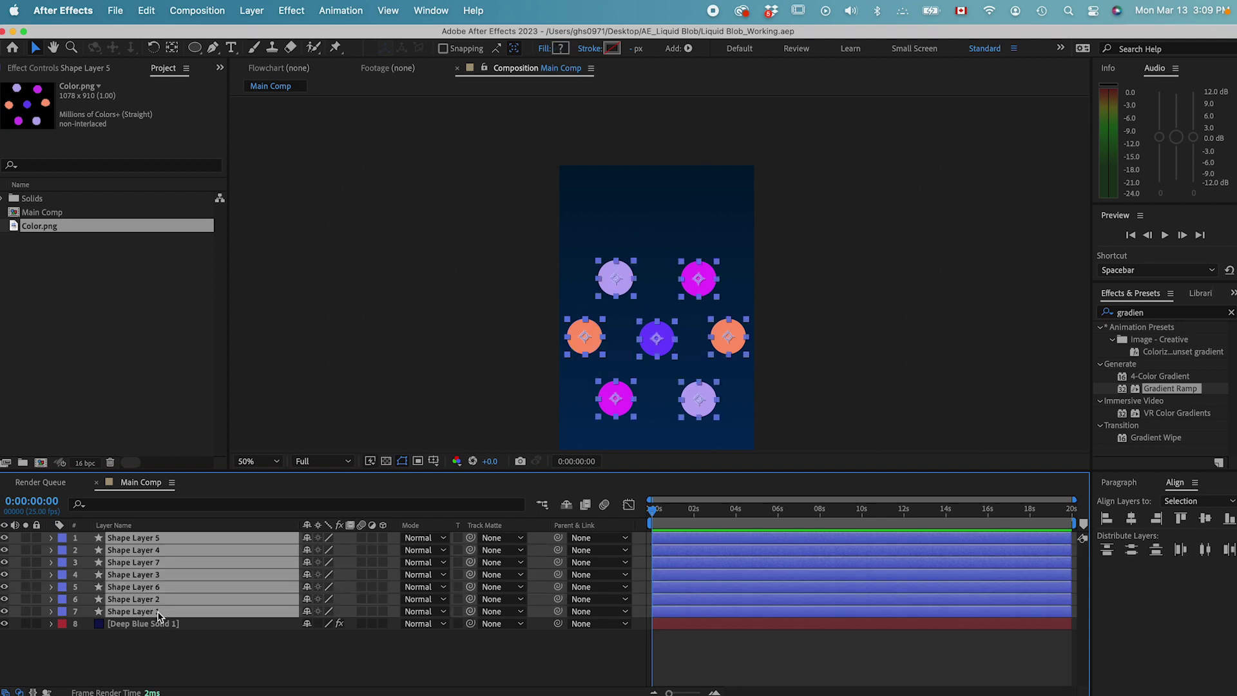
{"action": "left_click", "coordinate": [270, 675]}
Add Position keyframes at 0:00:00:00 to the six circles surrounding the centre circle
{"action": "left_click", "coordinate": [697, 401]}
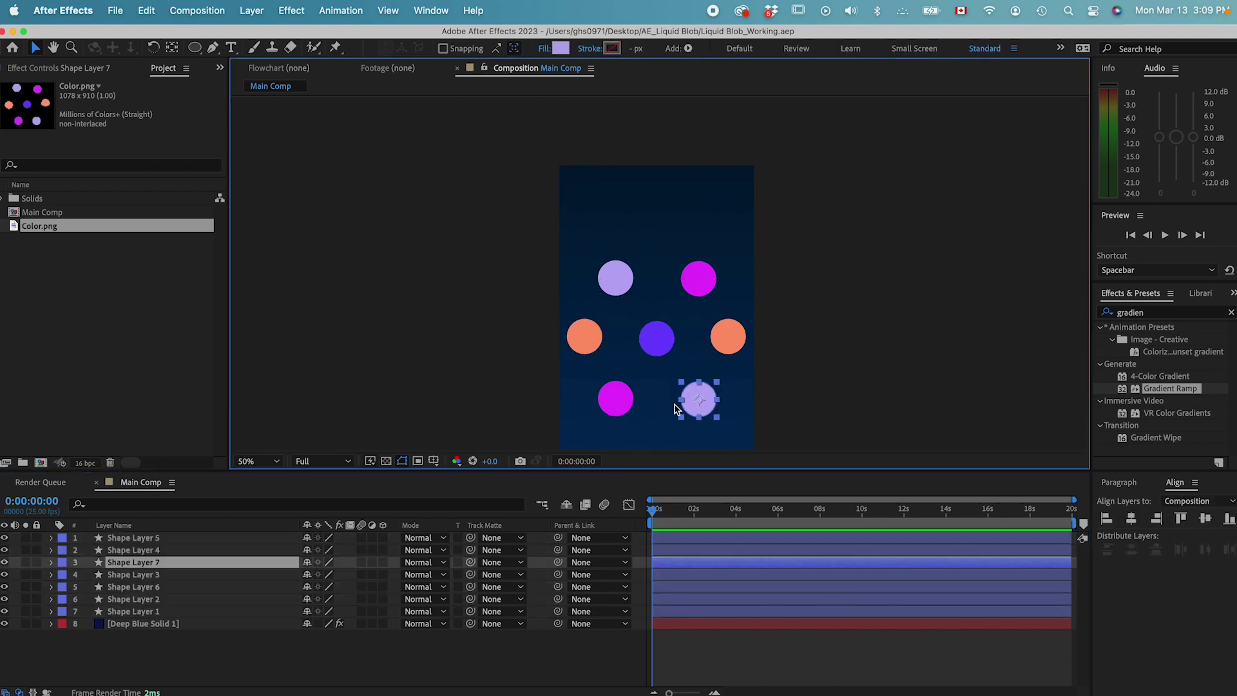
{"action": "left_click", "coordinate": [615, 398], "text": "shift"}
{"action": "left_click", "coordinate": [584, 336], "text": "shift"}
{"action": "left_click", "coordinate": [728, 337], "text": "shift"}
{"action": "left_click", "coordinate": [698, 278], "text": "shift"}
{"action": "left_click", "coordinate": [616, 278], "text": "shift"}
{"action": "key", "text": "p"}
{"action": "scroll", "coordinate": [417, 518], "scroll_direction": "down", "scroll_amount": 1}
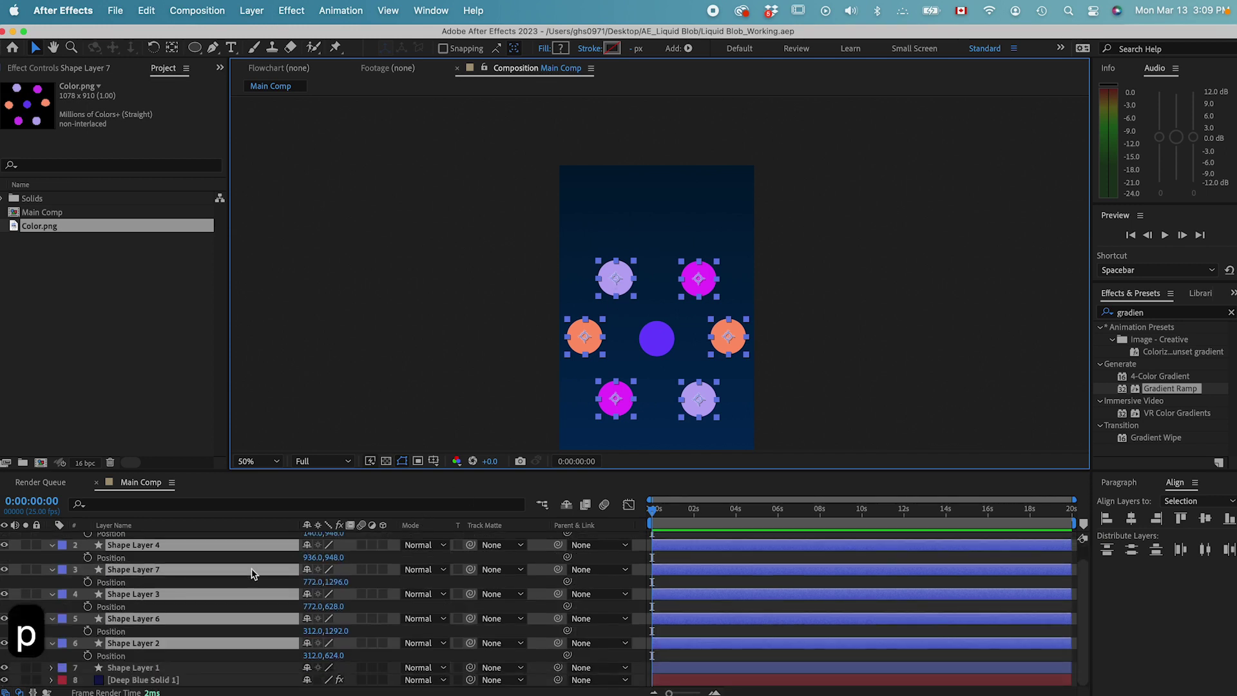
{"action": "scroll", "coordinate": [252, 574], "scroll_direction": "up", "scroll_amount": 1}
{"action": "left_click", "coordinate": [88, 550]}
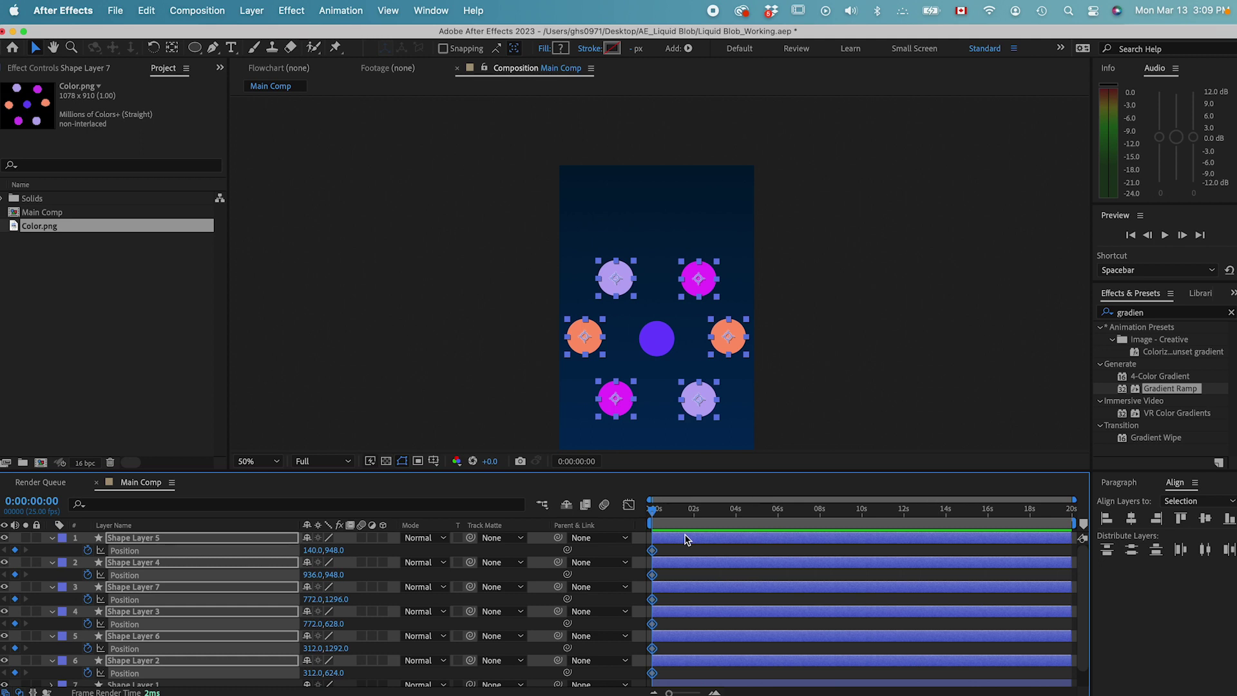
At 0:00:01:05, align the six outer circles to the composition's horizontal and vertical centre
{"action": "key", "text": "shift+super+Right"}
{"action": "key", "text": "shift+super+Right"}
{"action": "key", "text": "shift+super+Right"}
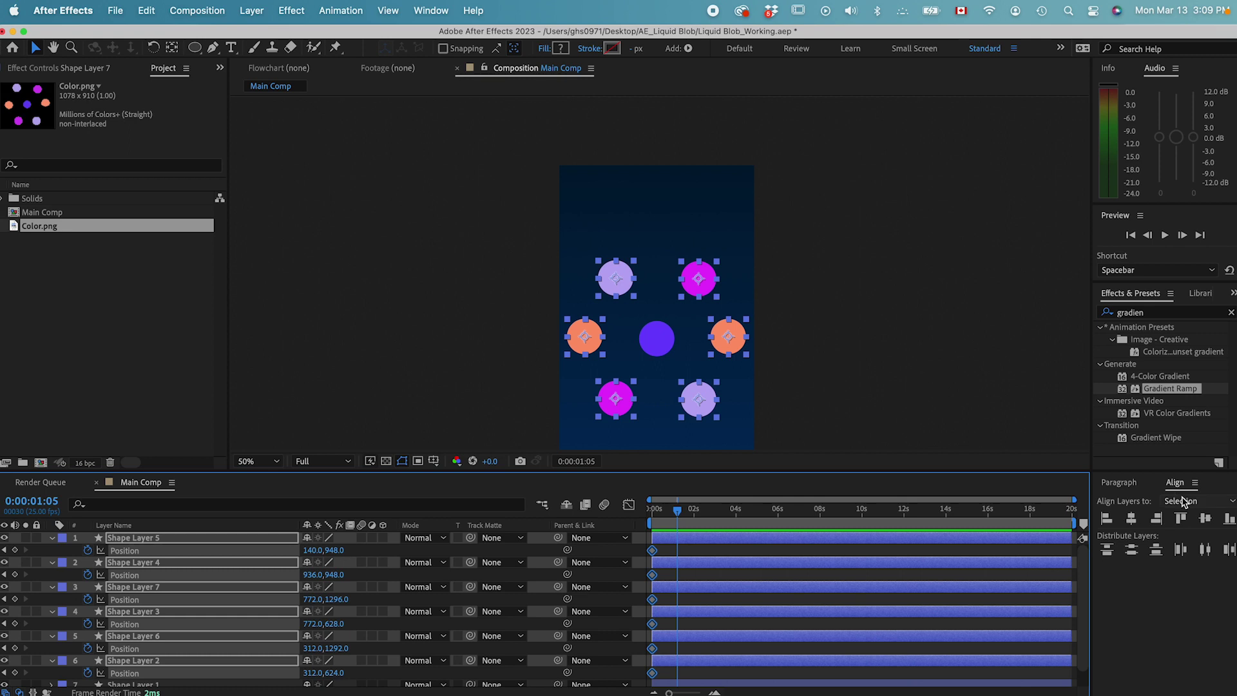
{"action": "left_click", "coordinate": [1185, 501]}
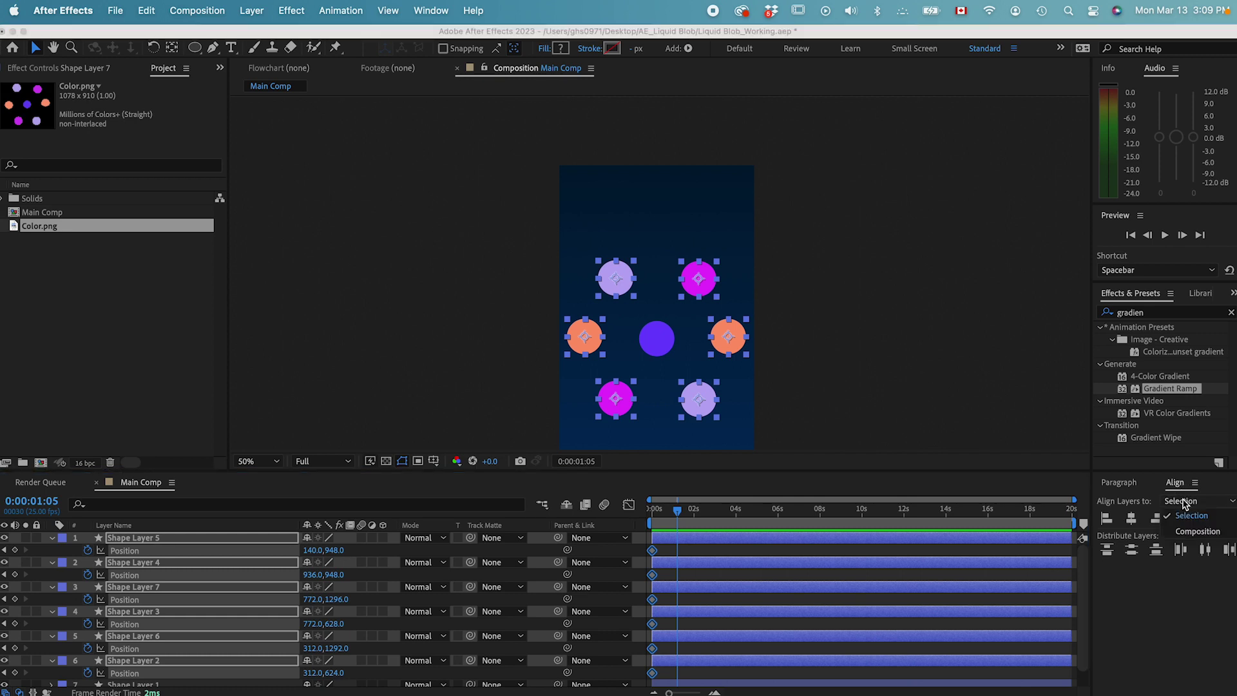
{"action": "left_click", "coordinate": [1189, 532]}
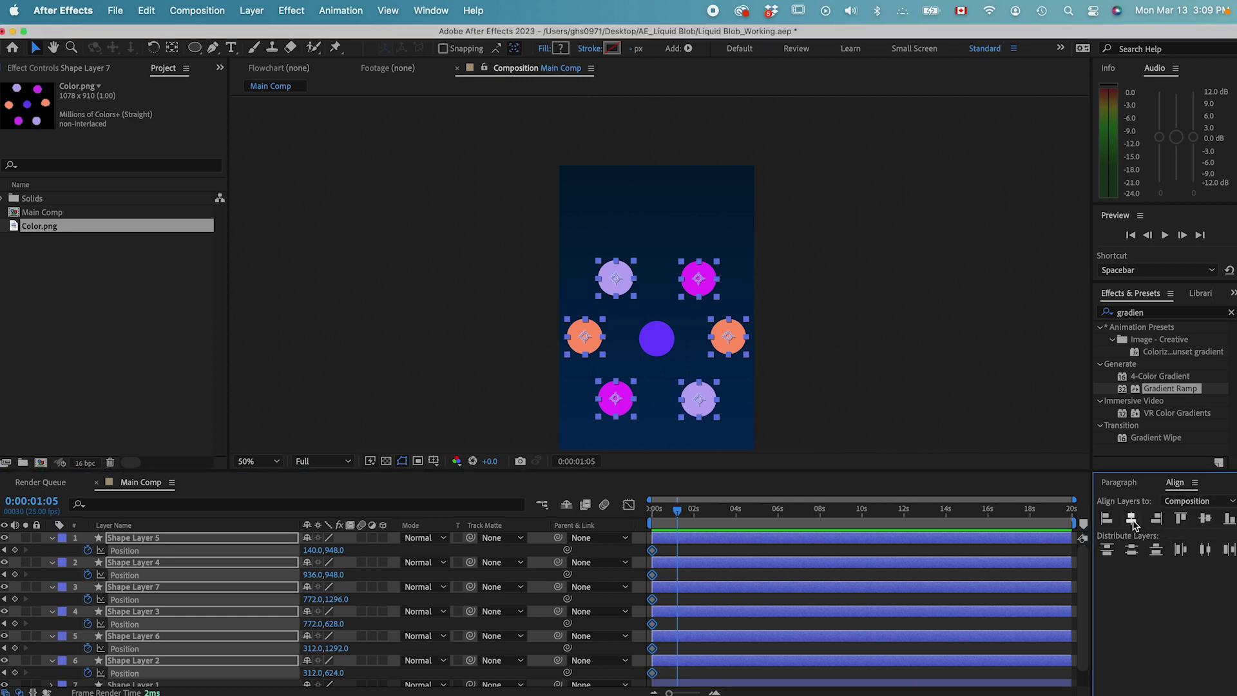
{"action": "left_click", "coordinate": [1132, 519]}
{"action": "left_click", "coordinate": [1204, 519]}
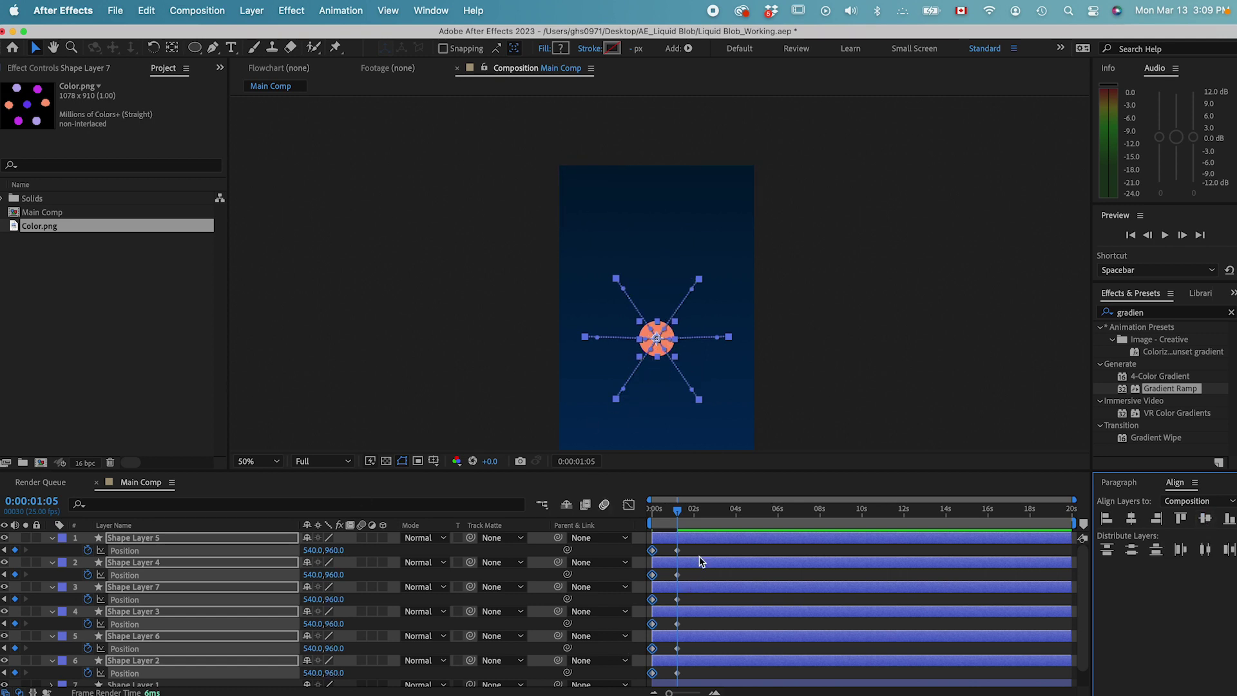
Preview the outer circles' movement into the centre and return to the first frame
{"action": "key", "text": "super+shift+a"}
{"action": "key", "text": "space"}
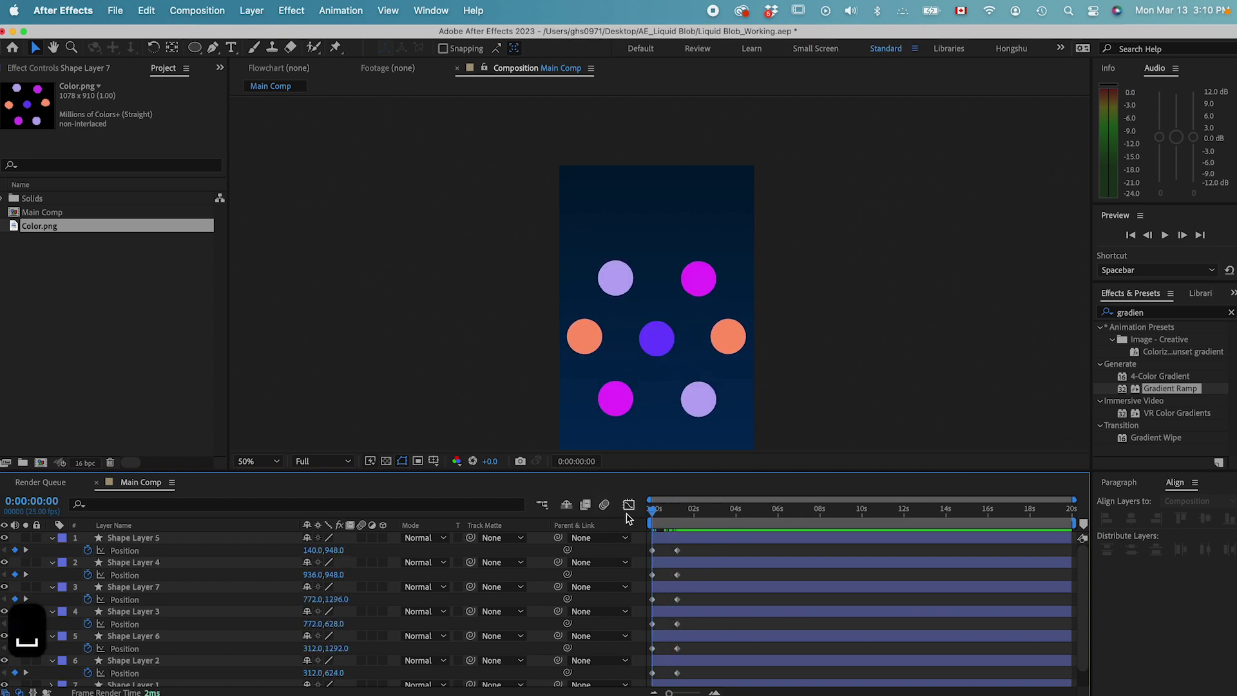
{"action": "left_click_drag", "start_coordinate": [652, 514], "coordinate": [720, 526]}
{"action": "key", "text": "Home"}
{"action": "left_click_drag", "start_coordinate": [791, 384], "coordinate": [771, 333]}
{"action": "mouse_move", "coordinate": [651, 514]}
{"action": "left_mouse_down"}
{"action": "mouse_move", "coordinate": [672, 518]}
{"action": "mouse_move", "coordinate": [649, 516]}
{"action": "left_mouse_up"}
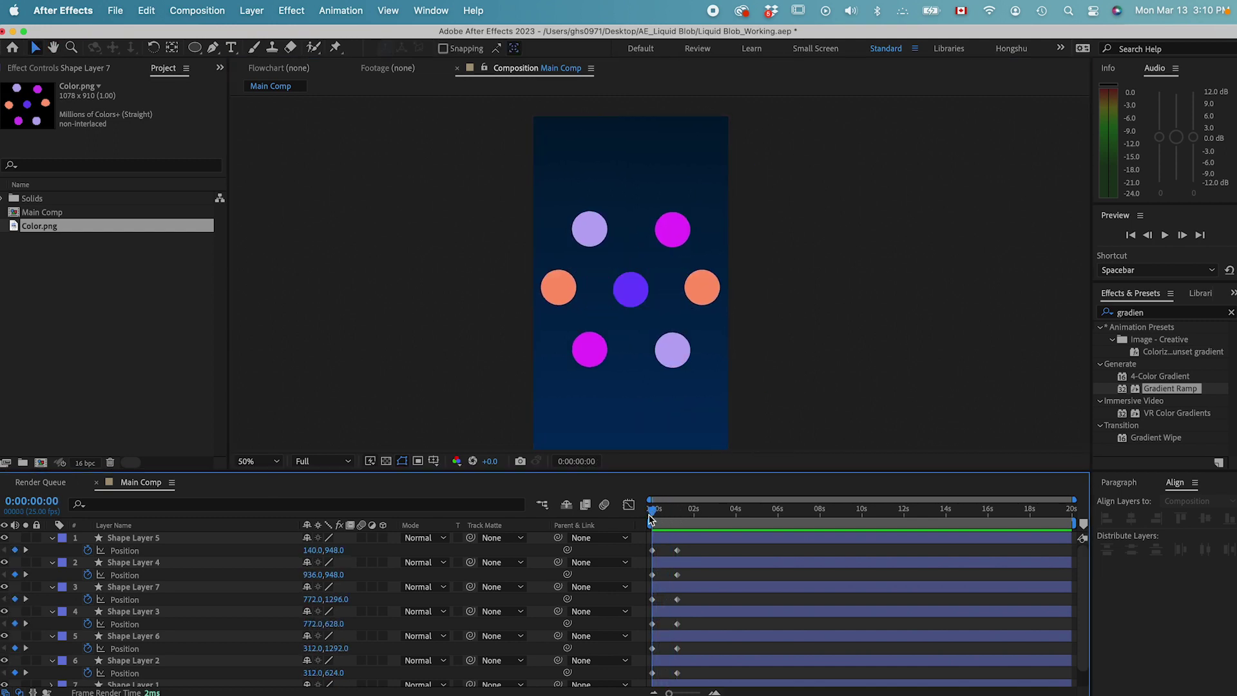
{"action": "left_click", "coordinate": [668, 540]}
Bend the motion paths of the upper-right and lower-left magenta circles into curves toward the centre
{"action": "left_click", "coordinate": [674, 235]}
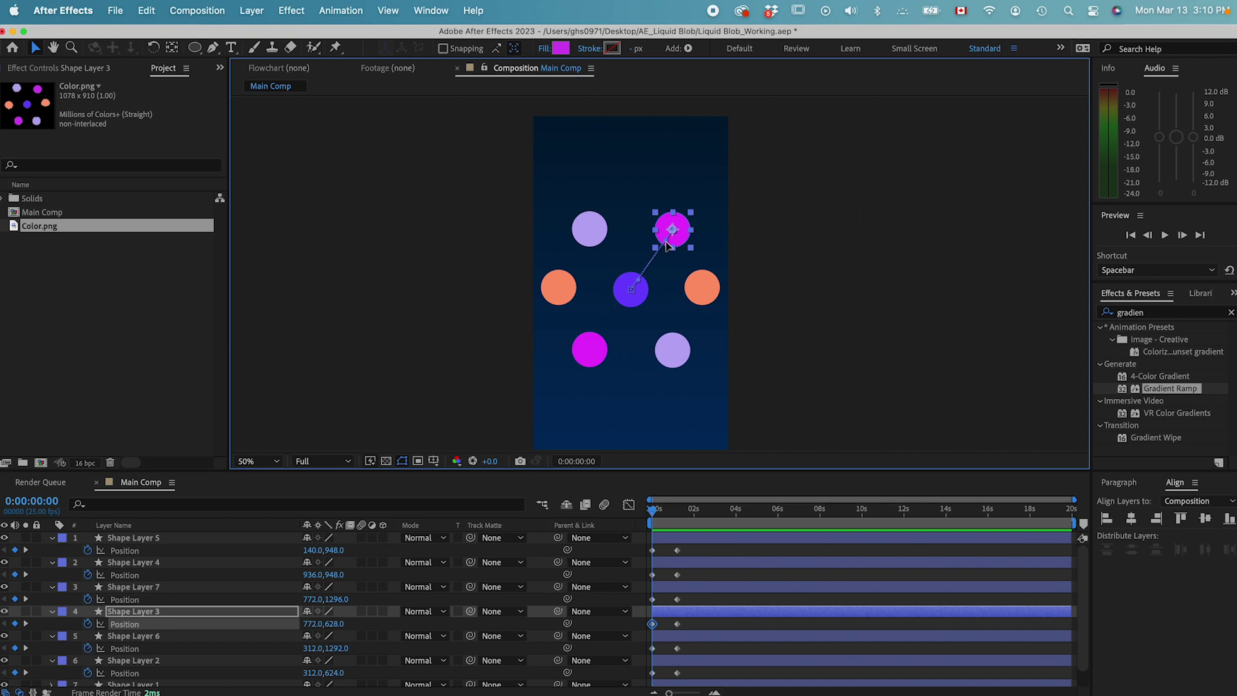
{"action": "left_click_drag", "start_coordinate": [668, 246], "coordinate": [625, 238]}
{"action": "left_click_drag", "start_coordinate": [640, 277], "coordinate": [630, 270]}
{"action": "left_click", "coordinate": [591, 356]}
{"action": "left_click_drag", "start_coordinate": [628, 308], "coordinate": [628, 351]}
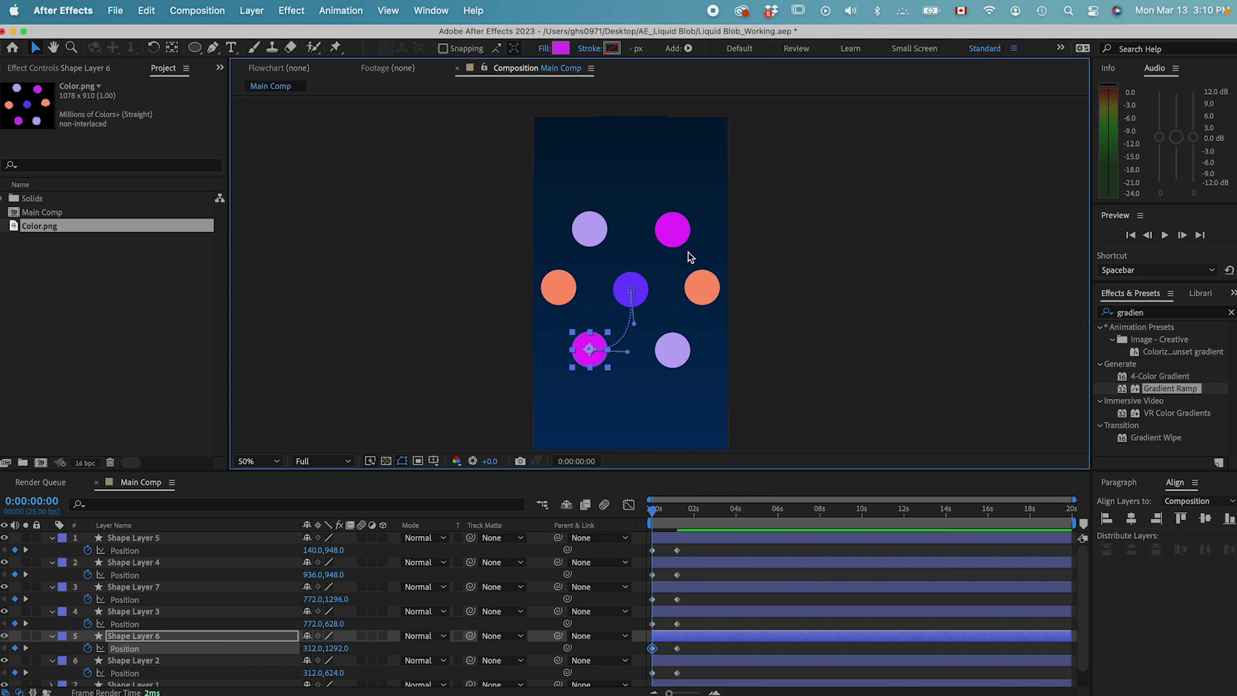
{"action": "left_click", "coordinate": [679, 233], "text": "shift"}
Bend the motion paths of the two orange circles into curves toward the centre
{"action": "left_click", "coordinate": [725, 290]}
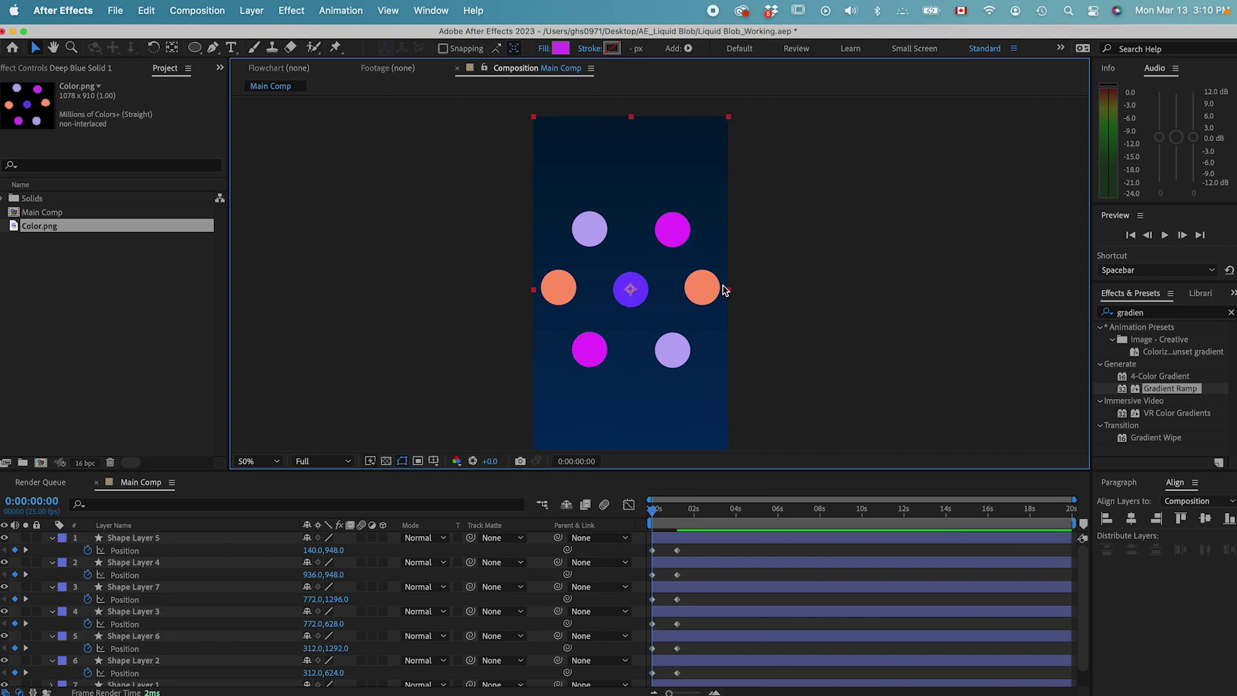
{"action": "left_click", "coordinate": [165, 563]}
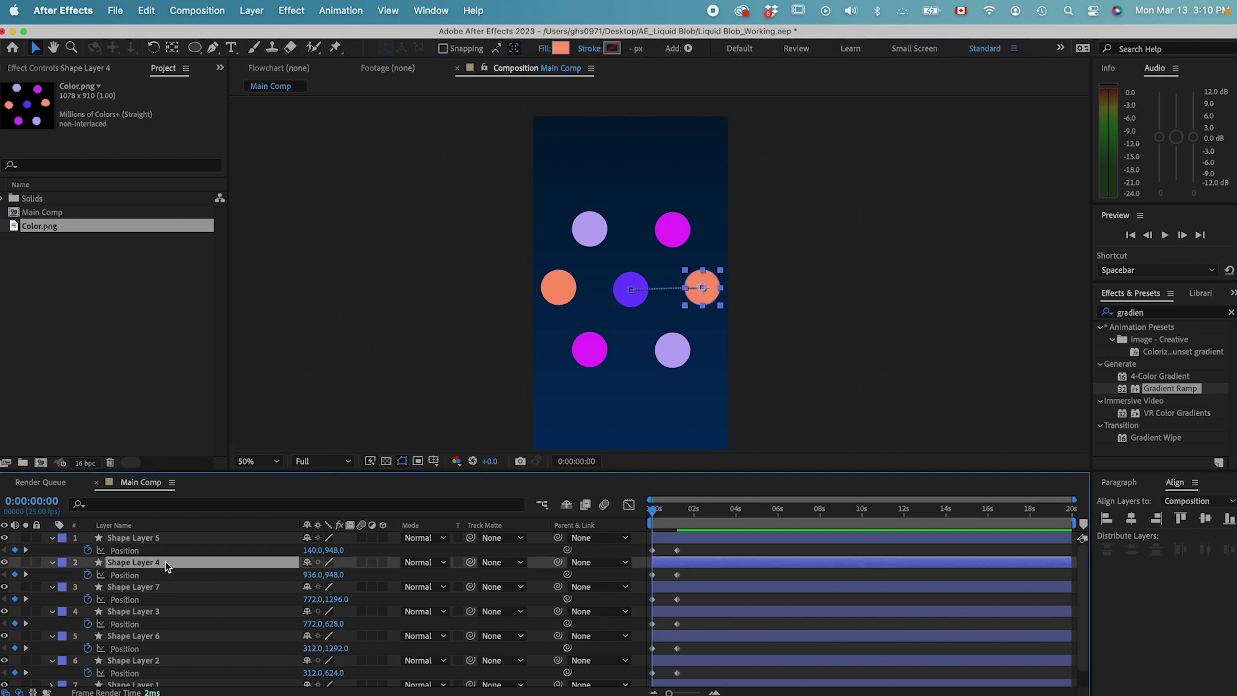
{"action": "left_click", "coordinate": [632, 290]}
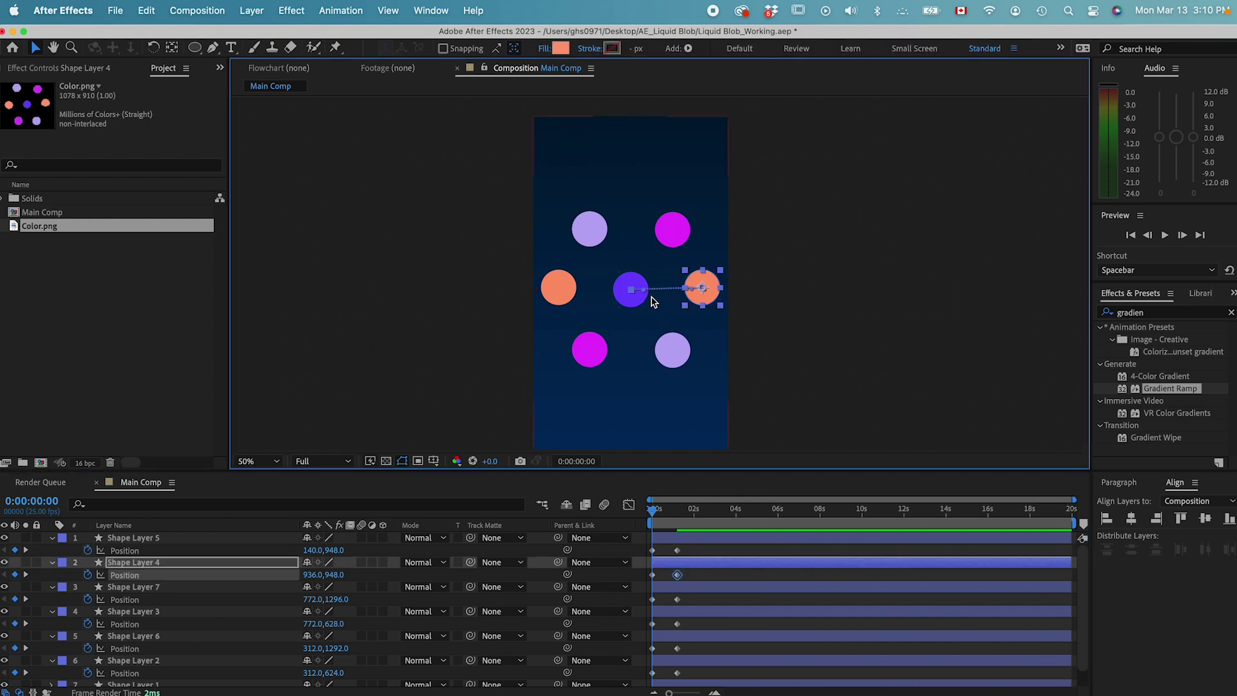
{"action": "left_click_drag", "start_coordinate": [647, 295], "coordinate": [684, 258]}
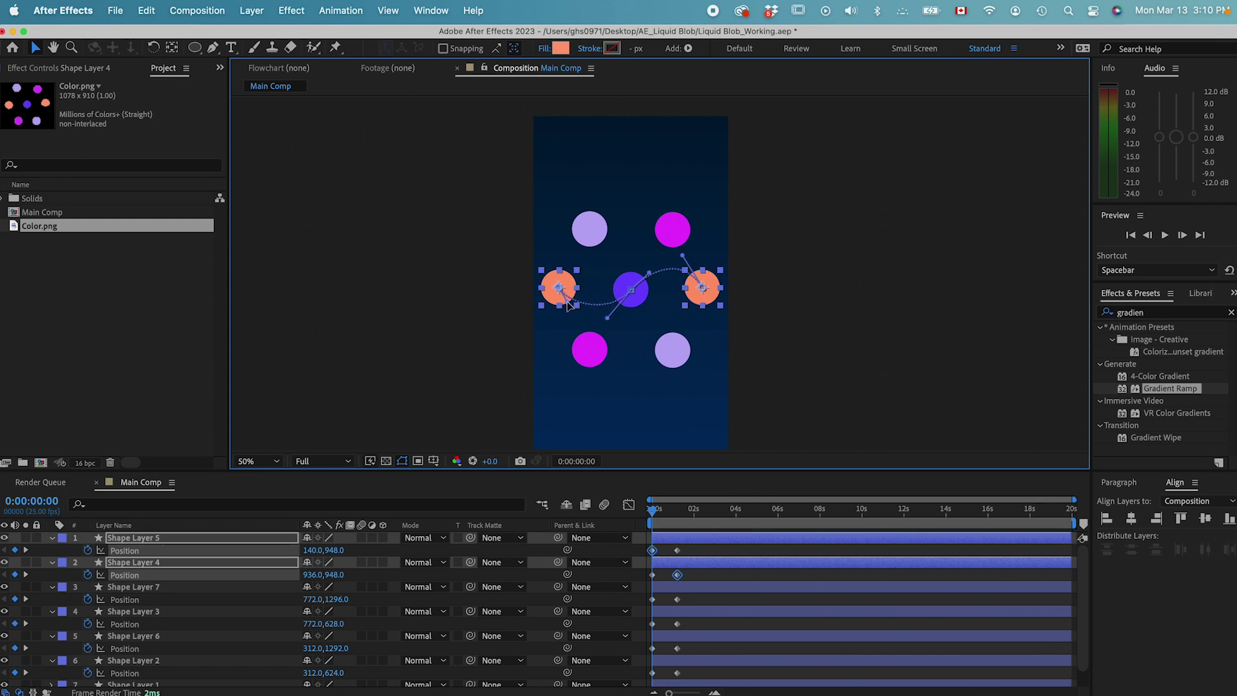
Curve the motion paths of the two lavender circles and review all six paths swirling into the centre
{"action": "left_click", "coordinate": [618, 289]}
{"action": "left_click", "coordinate": [669, 344], "text": "shift"}
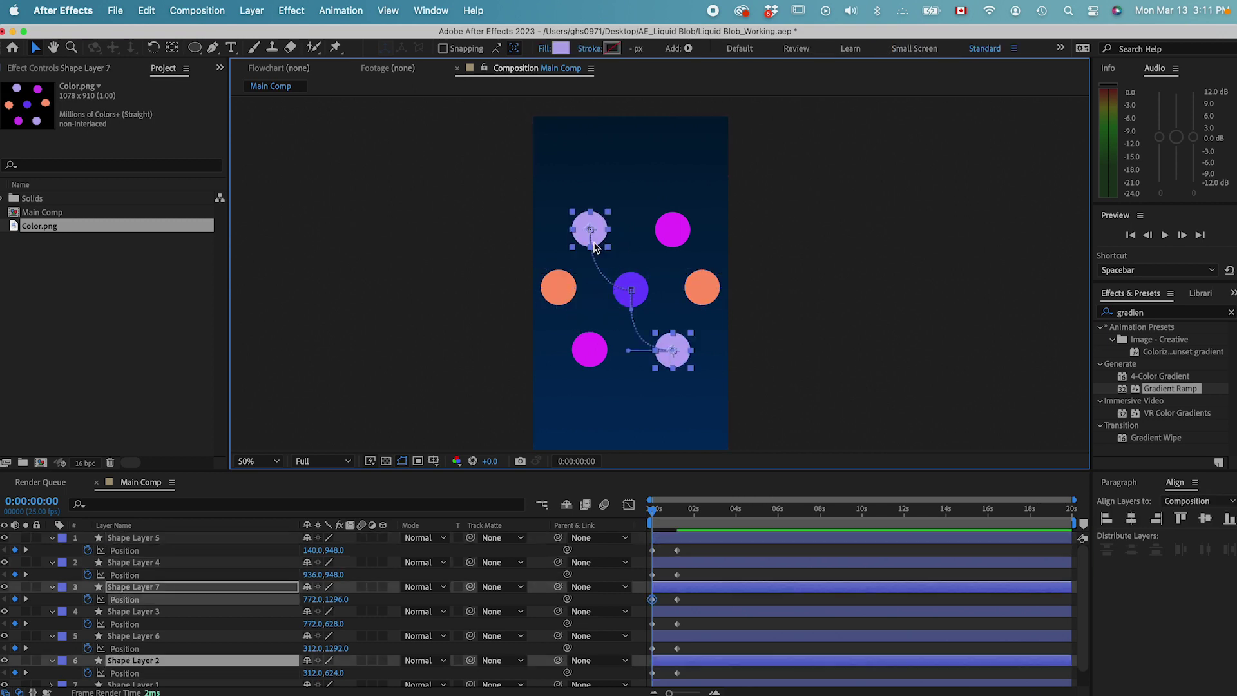
{"action": "left_click", "coordinate": [706, 296], "text": "shift"}
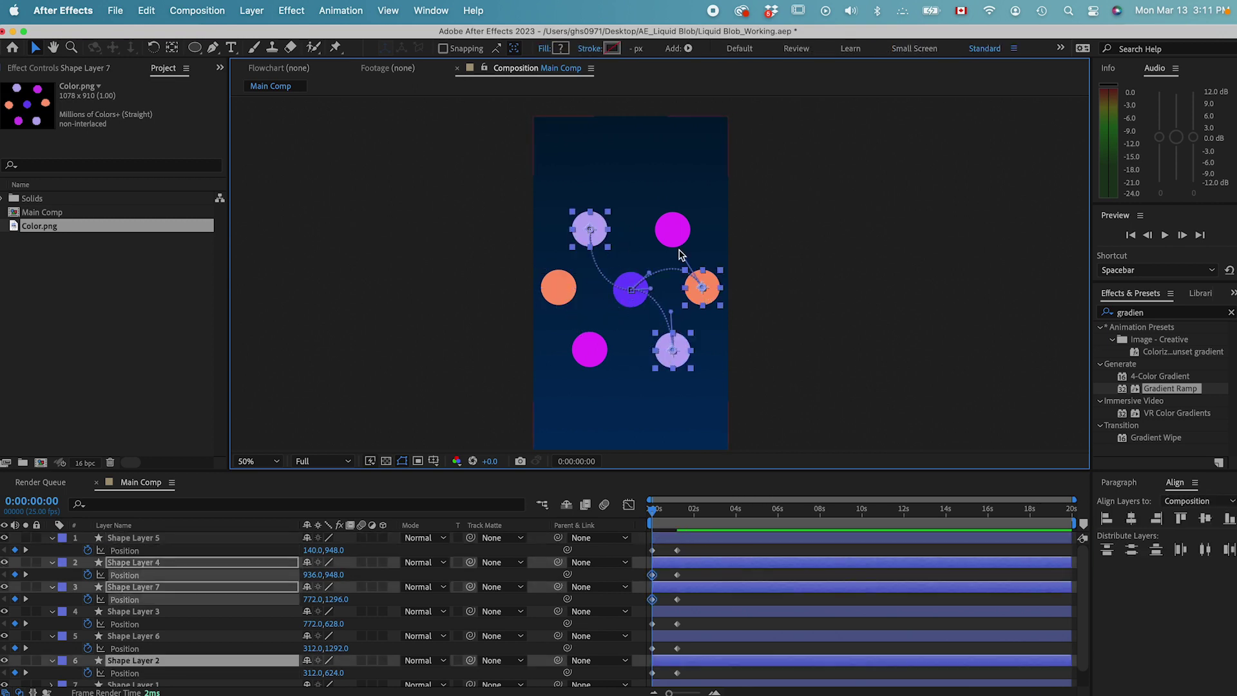
{"action": "left_click", "coordinate": [672, 230], "text": "shift"}
{"action": "left_click", "coordinate": [560, 287], "text": "shift"}
{"action": "left_click", "coordinate": [589, 351], "text": "shift"}
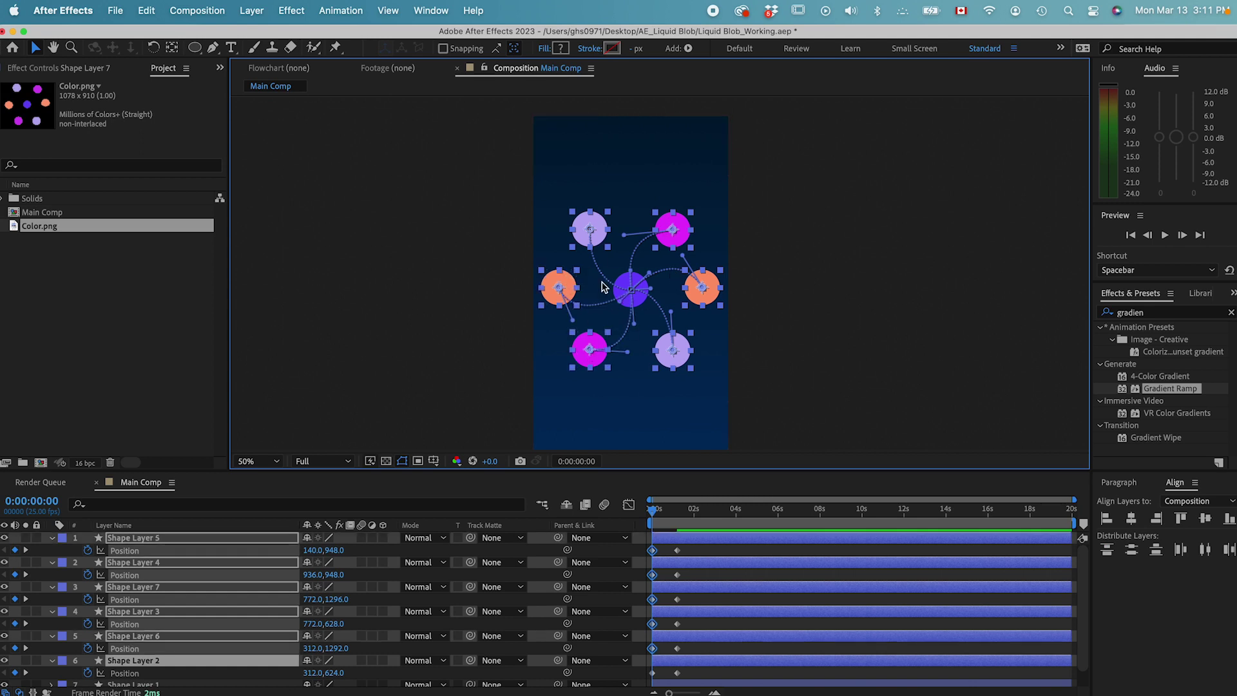
{"action": "left_click_drag", "start_coordinate": [654, 508], "coordinate": [620, 519]}
{"action": "left_click", "coordinate": [705, 553]}
Add a Scale keyframe to the centre circle and place it about midway between the outer circles' two Position keyframes
{"action": "left_click", "coordinate": [630, 286]}
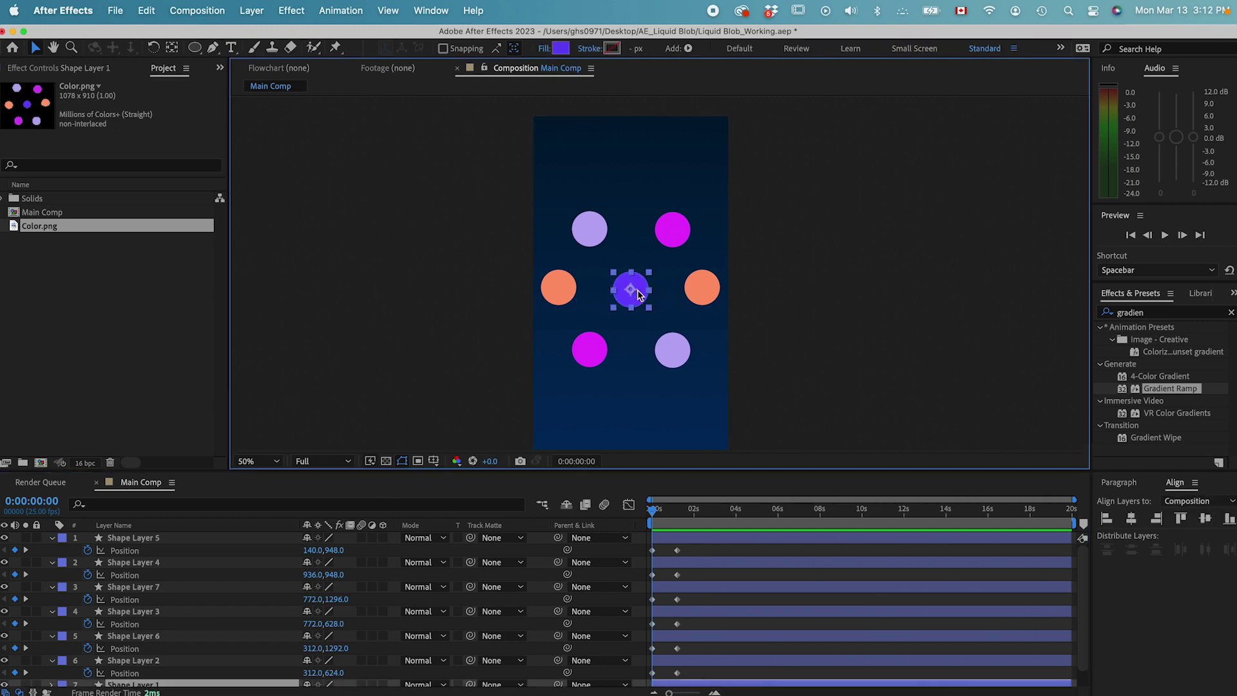
{"action": "scroll", "coordinate": [196, 616], "scroll_direction": "down", "scroll_amount": 1}
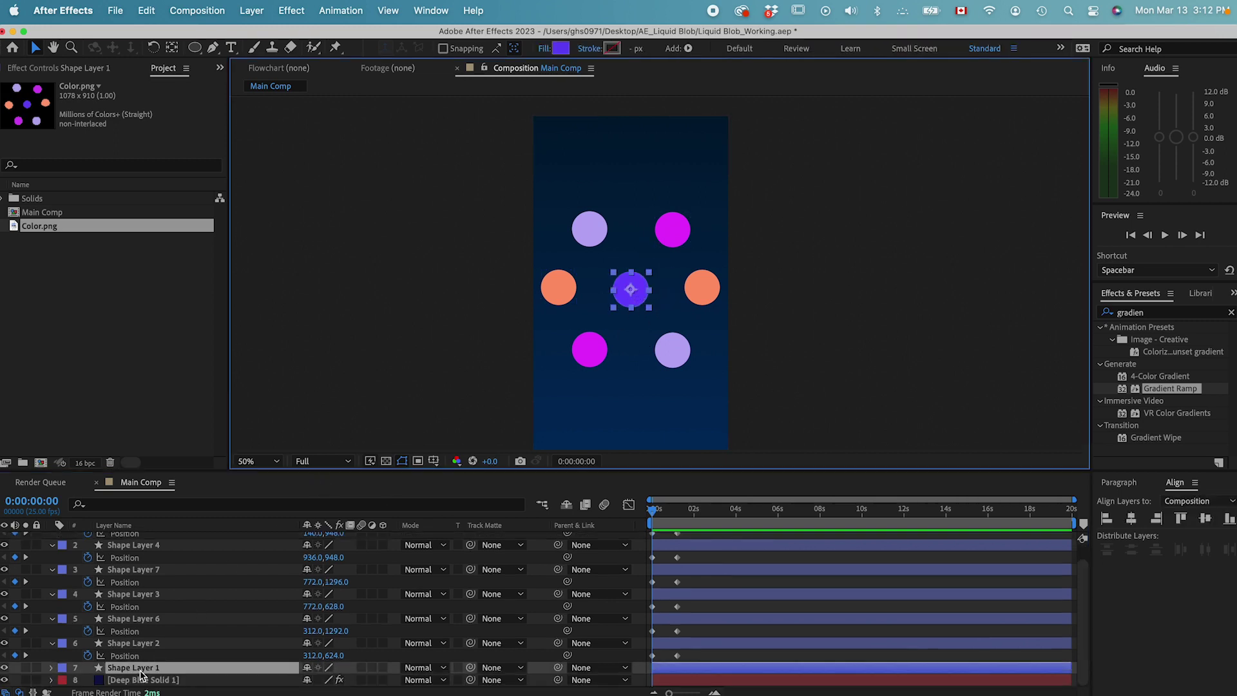
{"action": "key", "text": "s"}
{"action": "scroll", "coordinate": [172, 644], "scroll_direction": "down", "scroll_amount": 1}
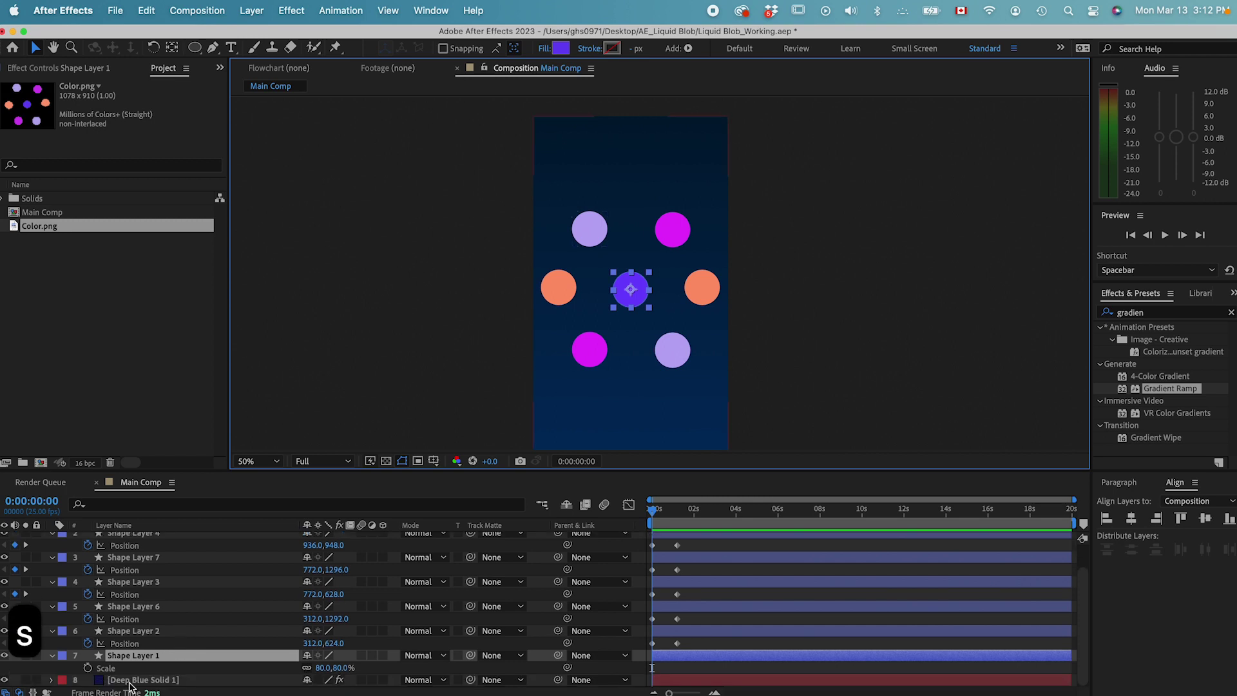
{"action": "left_click", "coordinate": [88, 668]}
{"action": "left_click_drag", "start_coordinate": [652, 669], "coordinate": [666, 671]}
Set the centre circle's scale to 115% at 0:00:01:06 as a second keyframe
{"action": "left_click", "coordinate": [664, 510]}
{"action": "left_click_drag", "start_coordinate": [665, 512], "coordinate": [677, 513]}
{"action": "left_click_drag", "start_coordinate": [324, 668], "coordinate": [348, 670]}
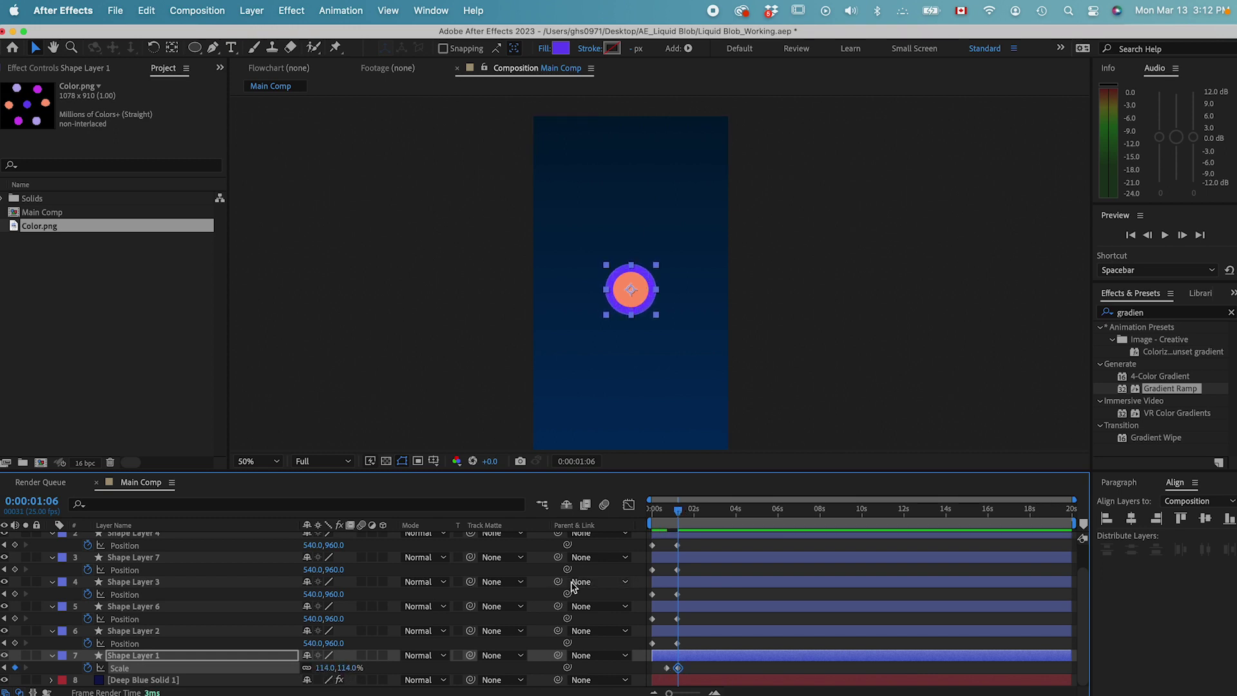
{"action": "left_click", "coordinate": [325, 668]}
{"action": "type", "text": "115"}
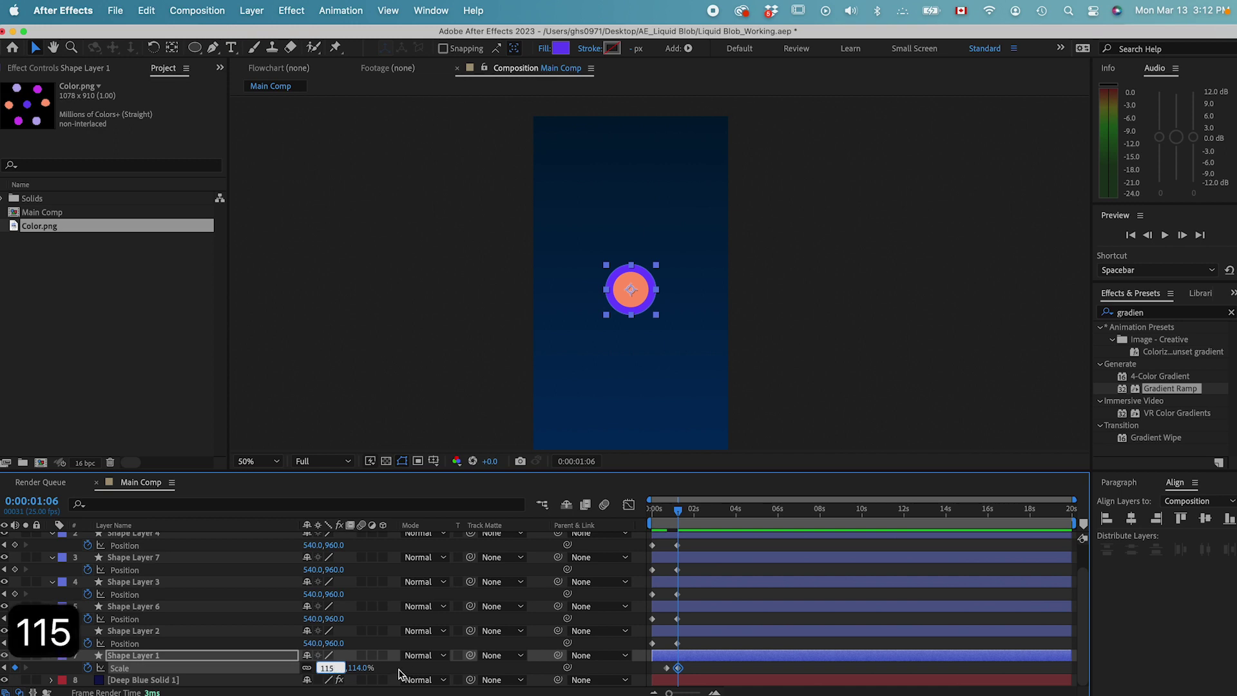
{"action": "left_click", "coordinate": [402, 674]}
{"action": "mouse_move", "coordinate": [679, 509]}
{"action": "left_mouse_down"}
{"action": "mouse_move", "coordinate": [665, 509]}
{"action": "mouse_move", "coordinate": [675, 510]}
{"action": "left_mouse_up"}
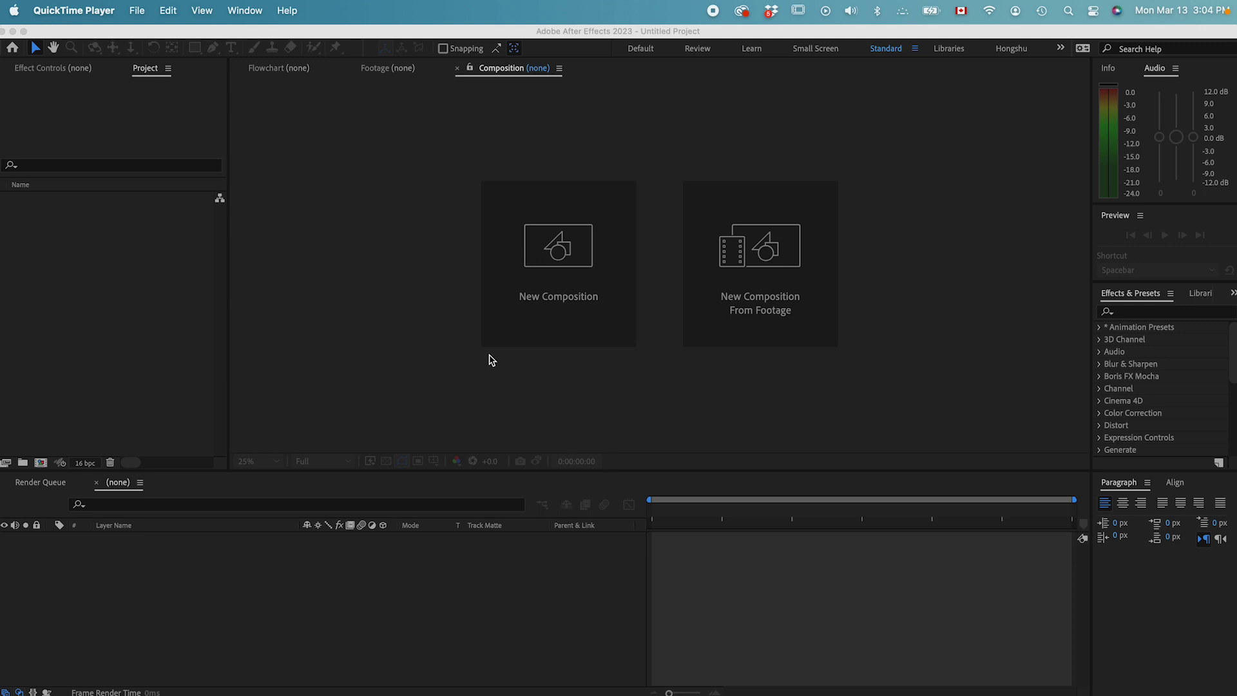
Create a 1080 x 1920 px composition named Main Comp at 25 fps with a duration of 0:00:20:00
{"action": "left_click", "coordinate": [544, 304]}
{"action": "left_click", "coordinate": [545, 303]}
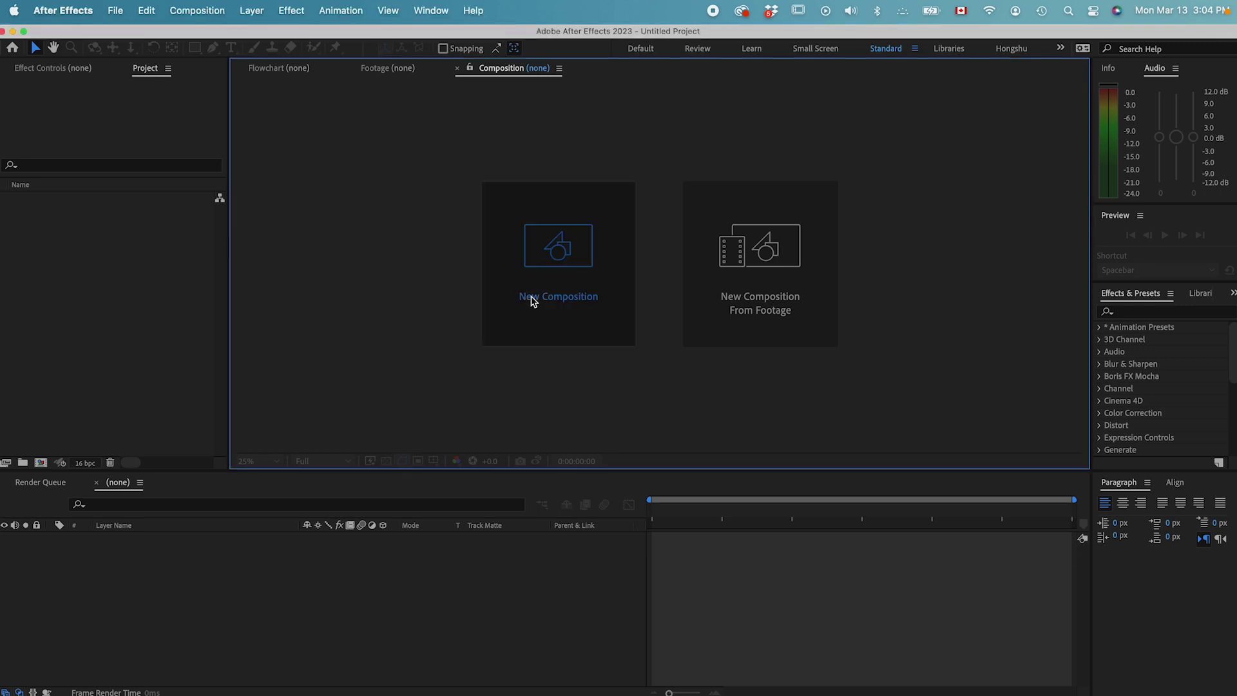
{"action": "type", "text": "Main Comp"}
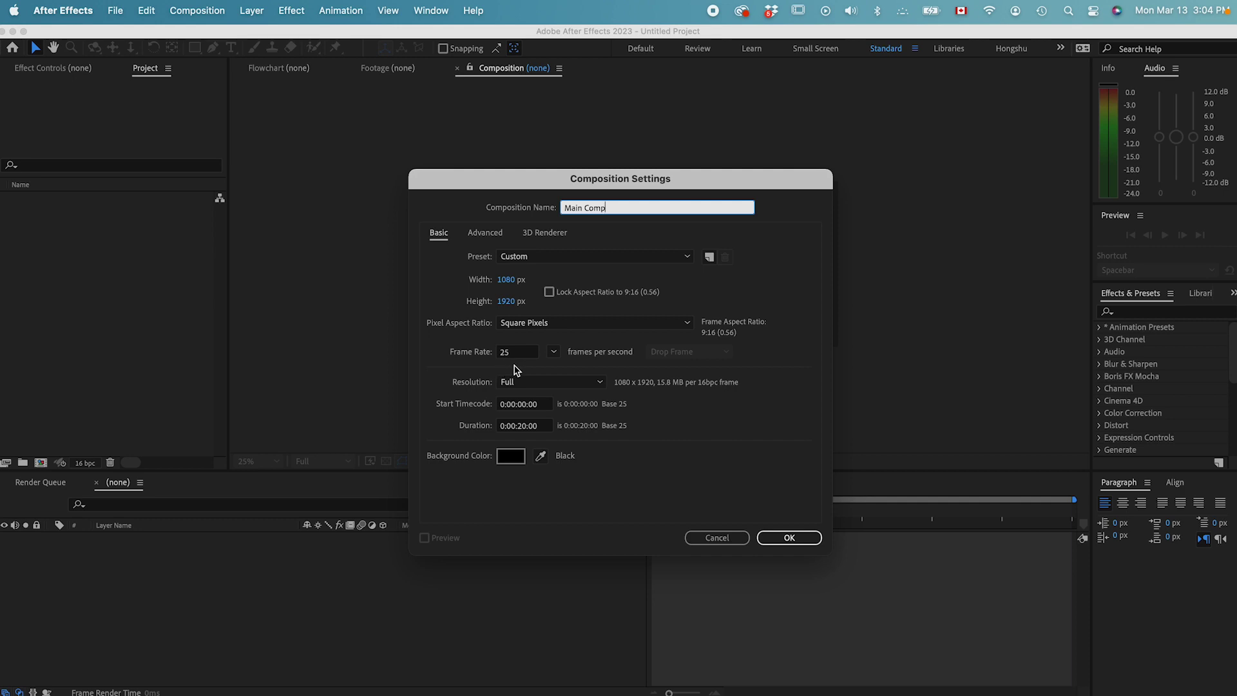
{"action": "left_click", "coordinate": [787, 539]}
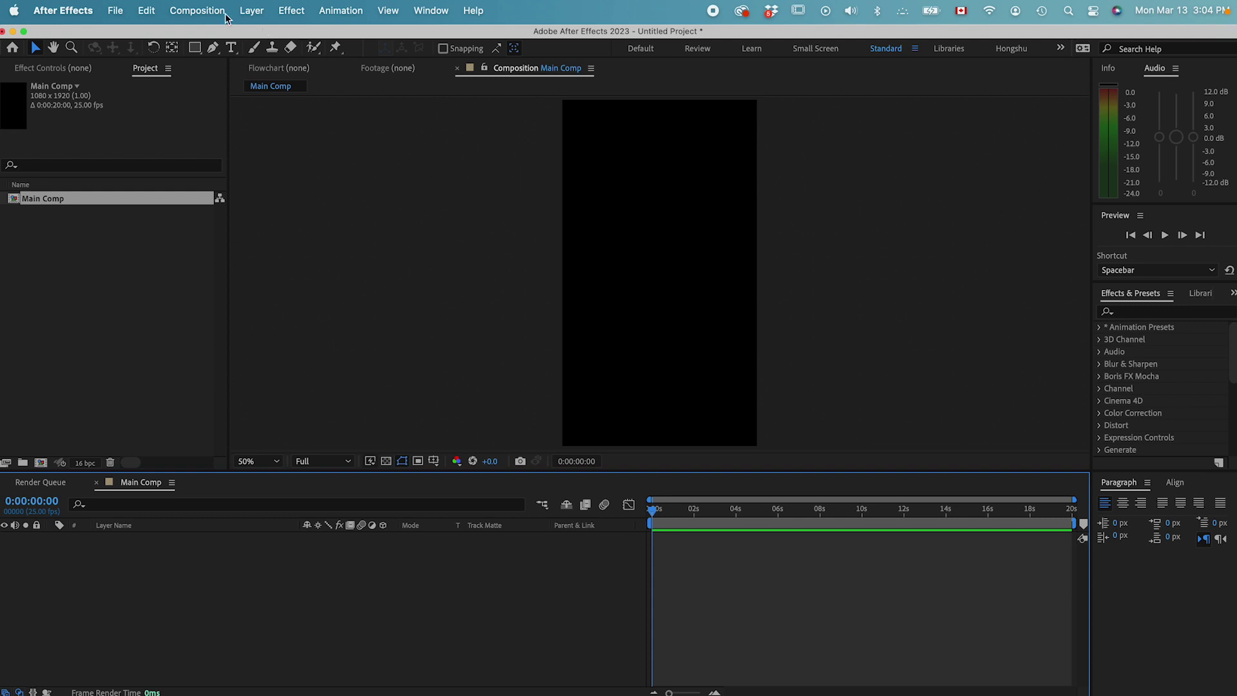
Create a 1080 x 1920 px solid layer in Main Comp with a deep blue colour
{"action": "left_click", "coordinate": [255, 11]}
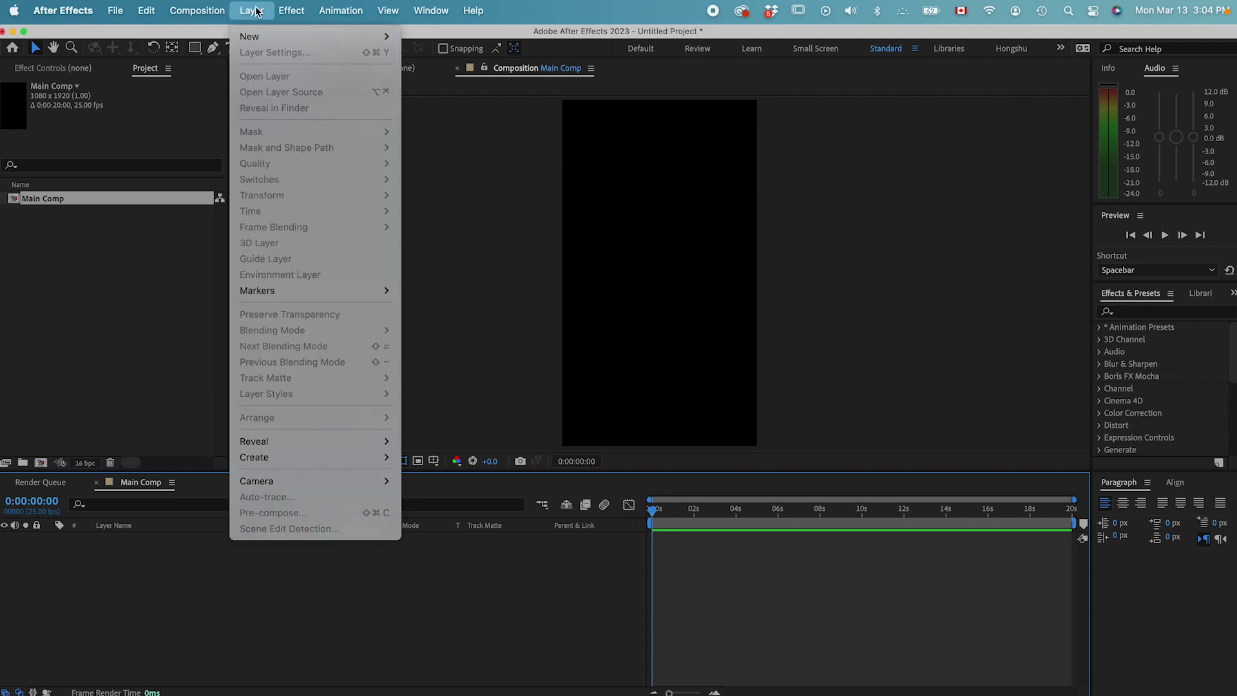
{"action": "mouse_move", "coordinate": [257, 33]}
{"action": "left_click", "coordinate": [444, 51]}
{"action": "left_click", "coordinate": [337, 677]}
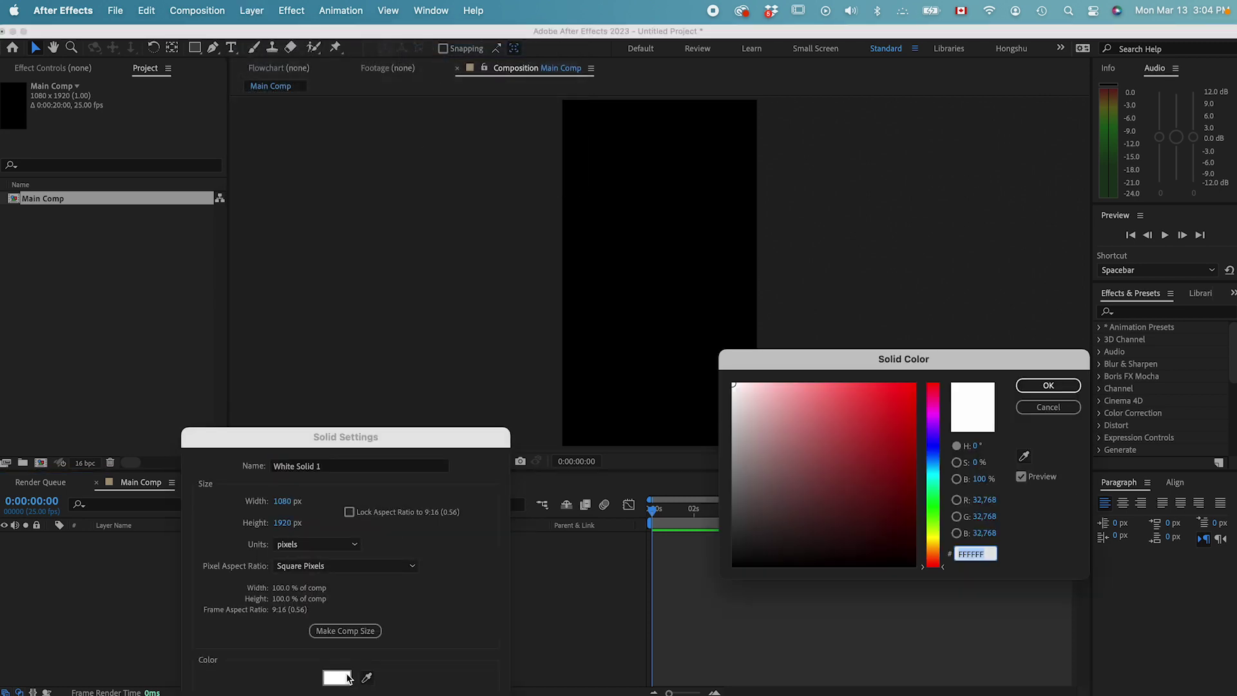
{"action": "left_click_drag", "start_coordinate": [930, 539], "coordinate": [932, 445]}
{"action": "left_click_drag", "start_coordinate": [838, 480], "coordinate": [881, 511]}
{"action": "left_click", "coordinate": [1046, 385]}
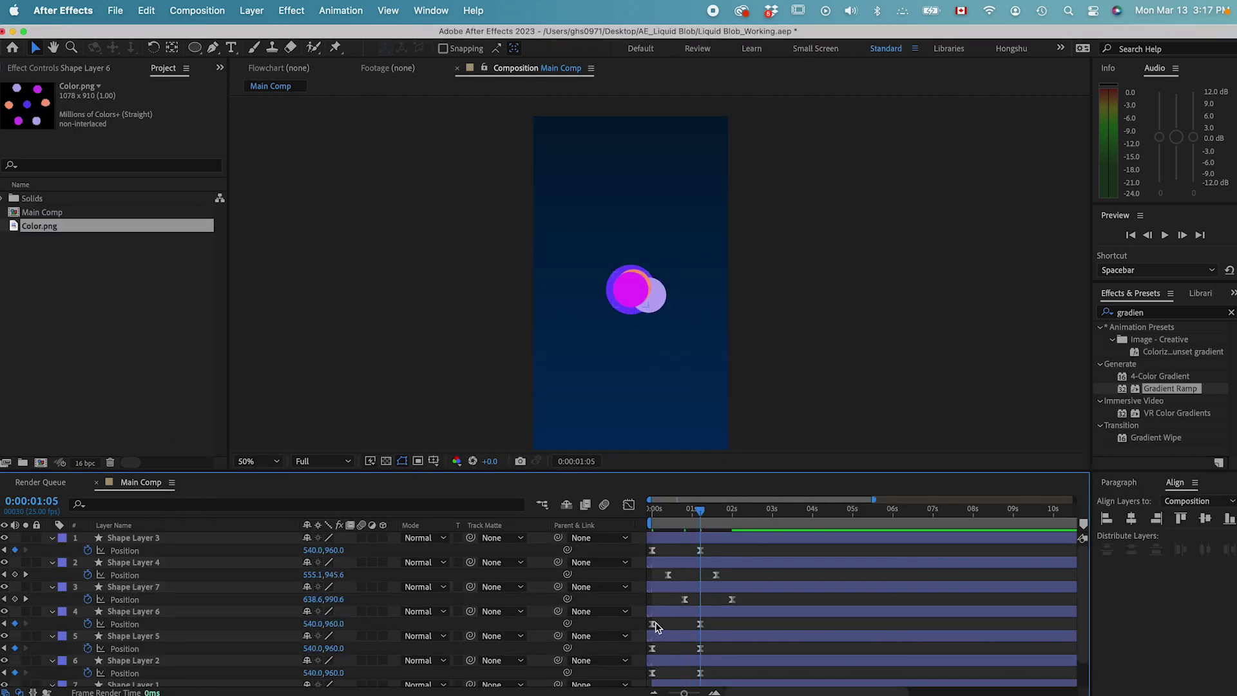
Stagger the Position keyframes of Shape Layers 6, 5 and 2 so each pair starts about 10 frames after the layer above
{"action": "key", "text": "shift+super+Right"}
{"action": "scroll", "coordinate": [718, 629], "scroll_direction": "down", "scroll_amount": 3}
{"action": "left_click_drag", "start_coordinate": [651, 623], "coordinate": [732, 643]}
{"action": "key", "text": "shift+super+Right"}
Shift the centre circle's Scale keyframes to start about 10 frames in, preview the animation and save the project
{"action": "left_click_drag", "start_coordinate": [731, 510], "coordinate": [676, 510]}
{"action": "left_click_drag", "start_coordinate": [679, 668], "coordinate": [666, 668]}
{"action": "key", "text": "space"}
{"action": "key", "text": "super+s"}
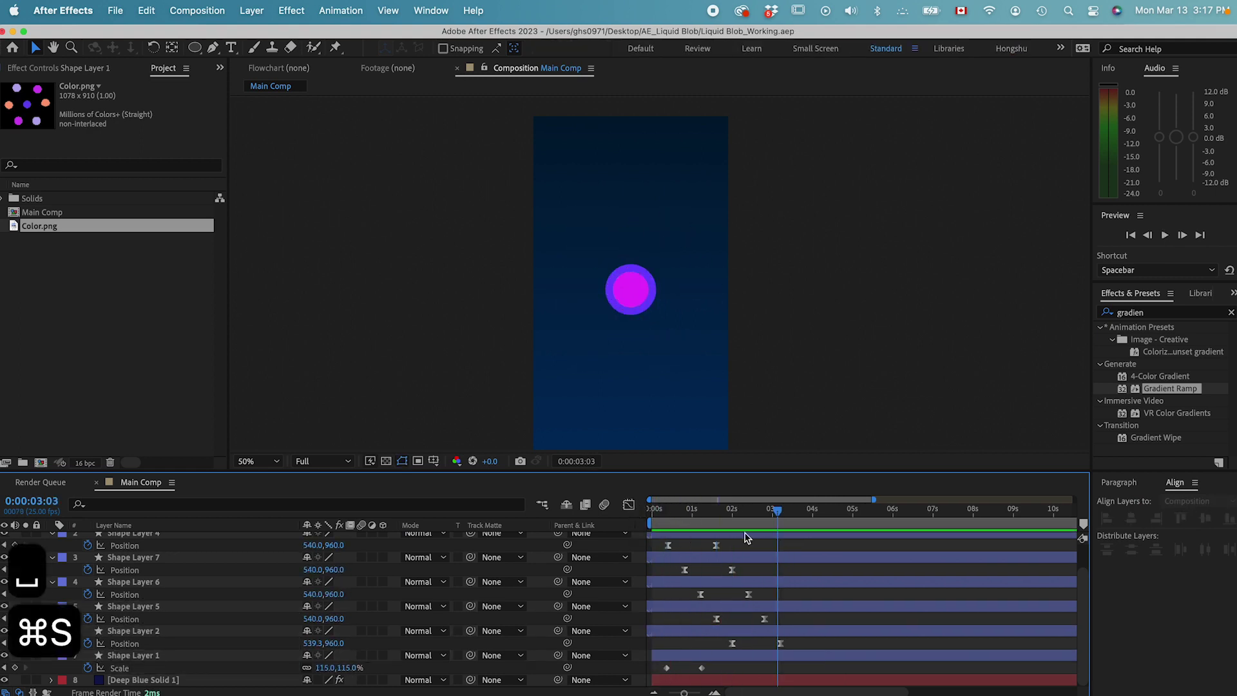
Pre-compose all seven circle shape layers, leaving out the blue solid, into a new composition named Blob
{"action": "scroll", "coordinate": [724, 599], "scroll_direction": "up", "scroll_amount": 2}
{"action": "scroll", "coordinate": [725, 599], "scroll_direction": "down", "scroll_amount": 1}
{"action": "scroll", "coordinate": [725, 599], "scroll_direction": "up", "scroll_amount": 1}
{"action": "scroll", "coordinate": [725, 599], "scroll_direction": "down", "scroll_amount": 1}
{"action": "left_click", "coordinate": [169, 657]}
{"action": "scroll", "coordinate": [229, 588], "scroll_direction": "up", "scroll_amount": 1}
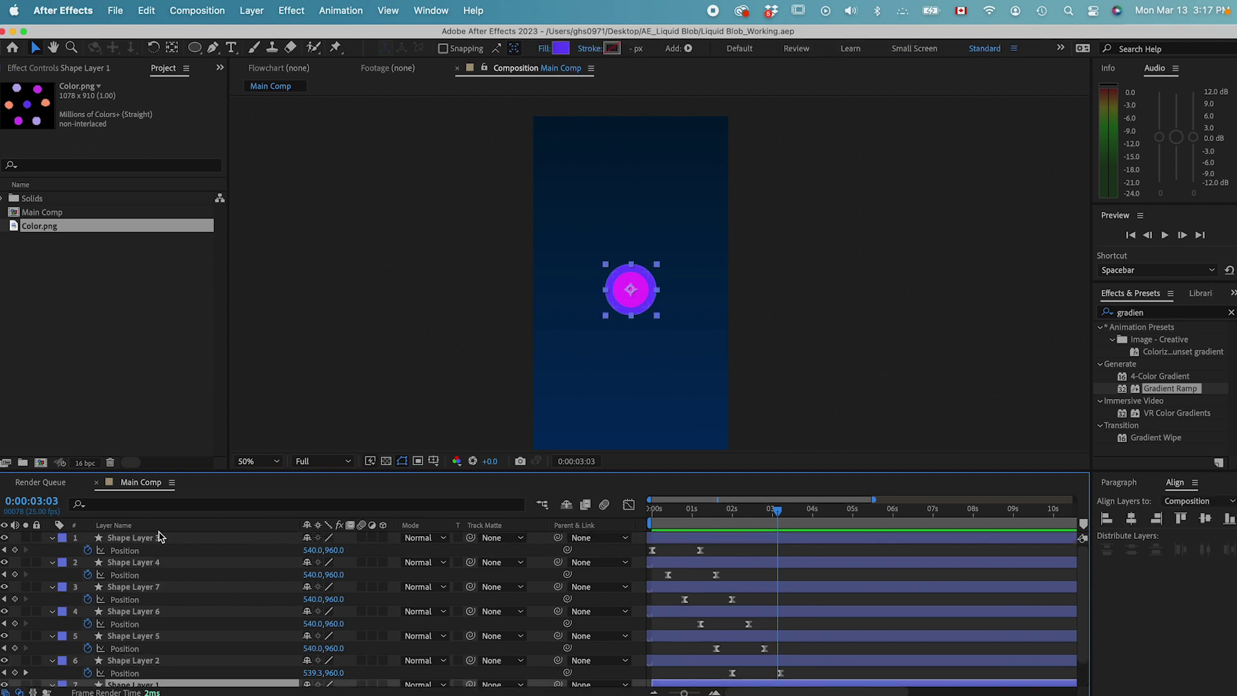
{"action": "left_click", "coordinate": [156, 538]}
{"action": "scroll", "coordinate": [183, 600], "scroll_direction": "down", "scroll_amount": 1}
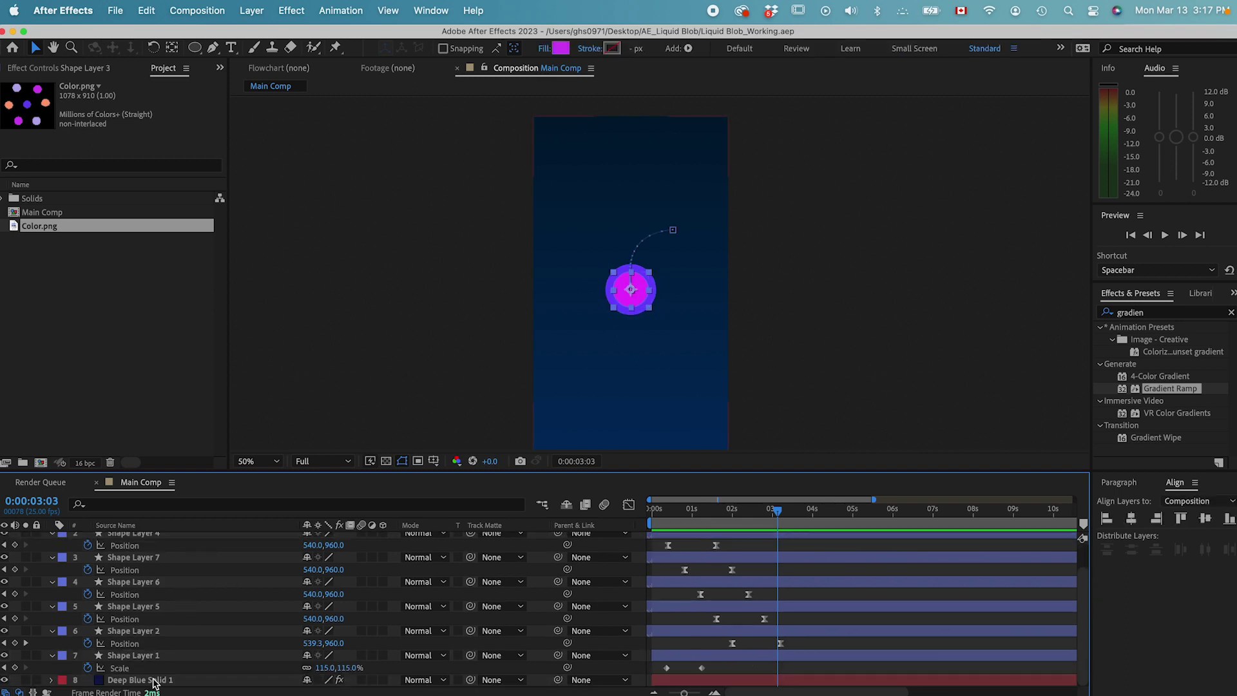
{"action": "left_click", "coordinate": [138, 657], "text": "shift"}
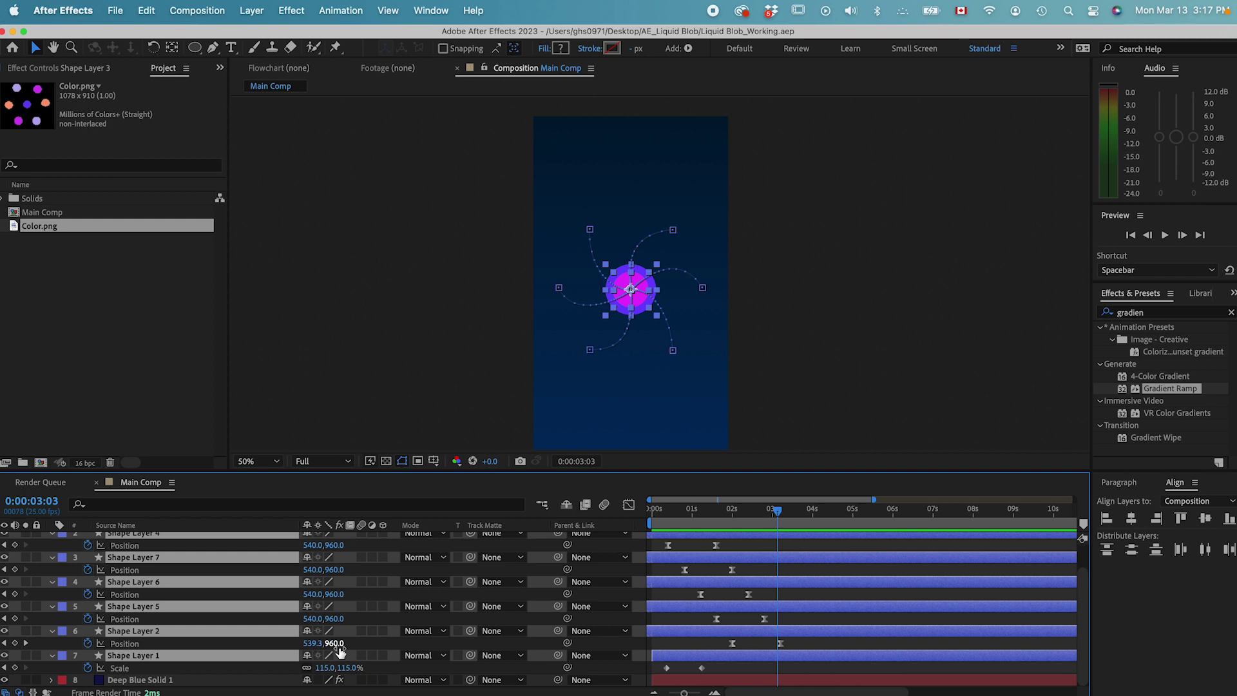
{"action": "key", "text": "shift+super+c"}
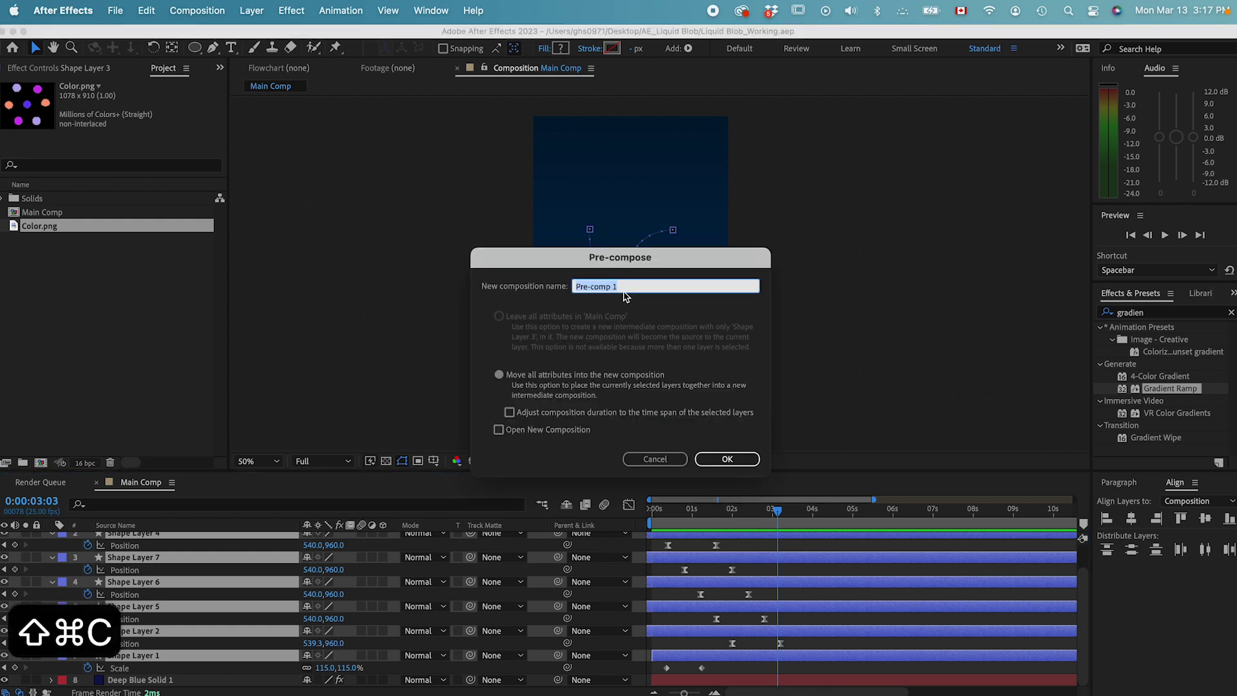
{"action": "type", "text": "Blo"}
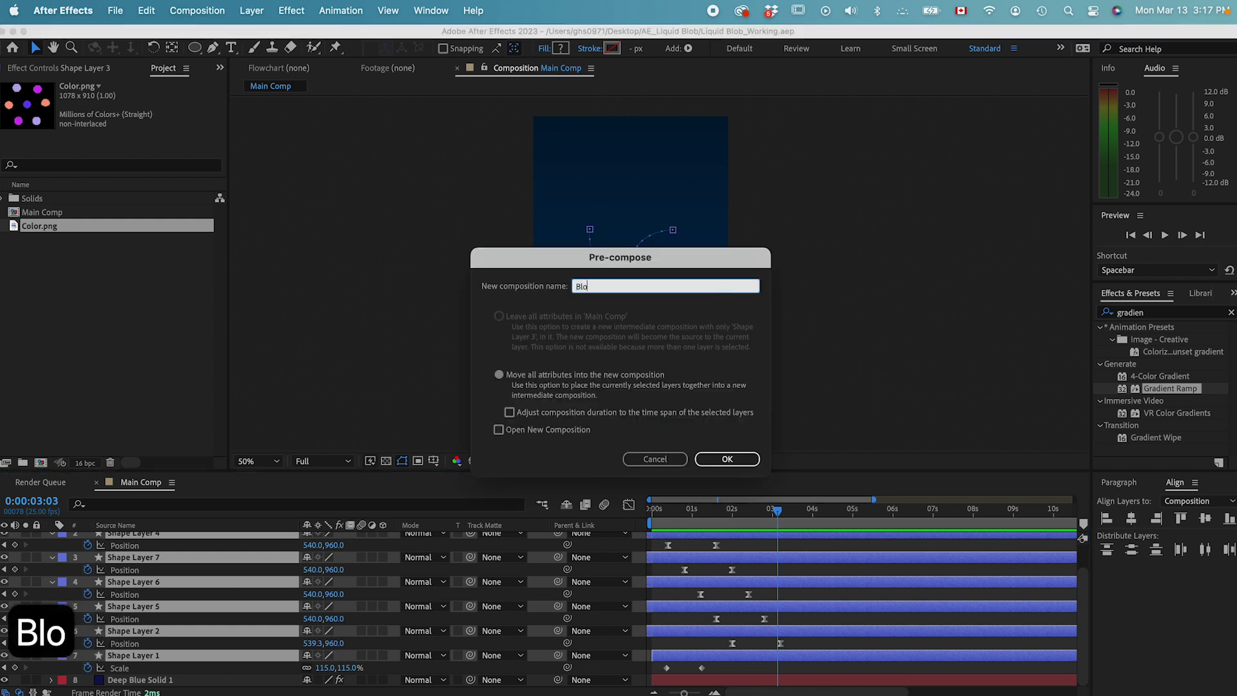
{"action": "type", "text": "b"}
{"action": "key", "text": "Return"}
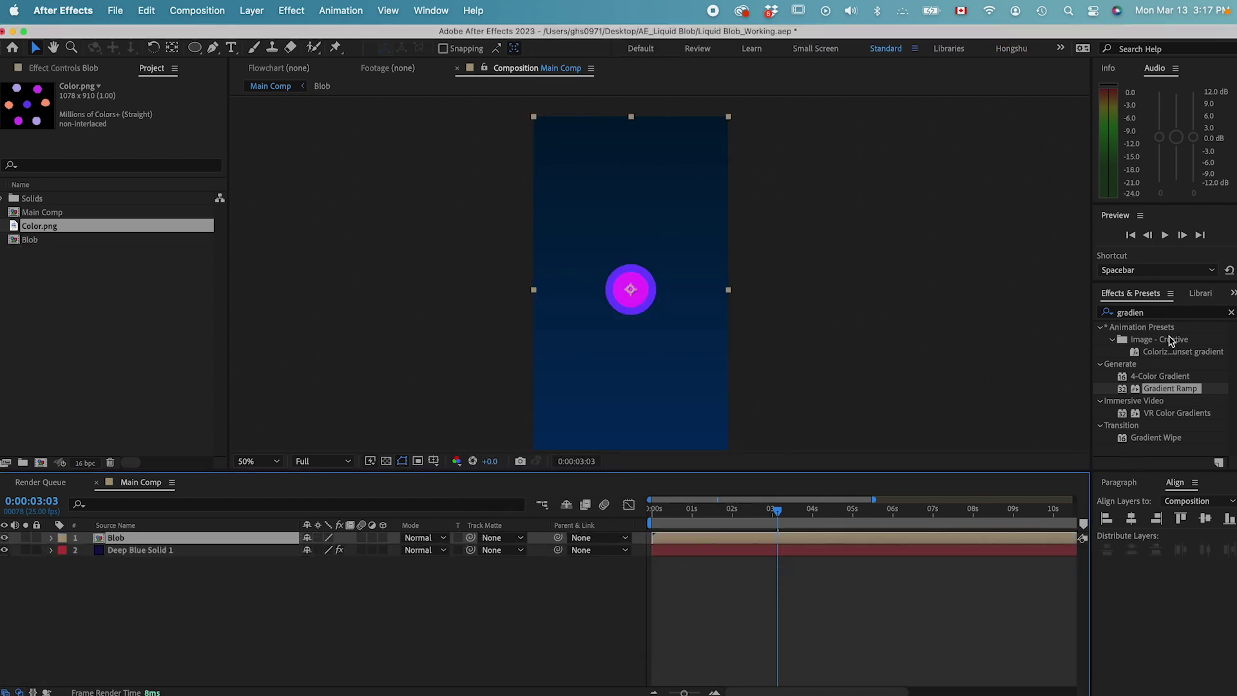
Apply a Gaussian Blur effect to the Blob layer with Blurriness set to 30
{"action": "left_click", "coordinate": [1231, 313]}
{"action": "left_click", "coordinate": [1164, 314]}
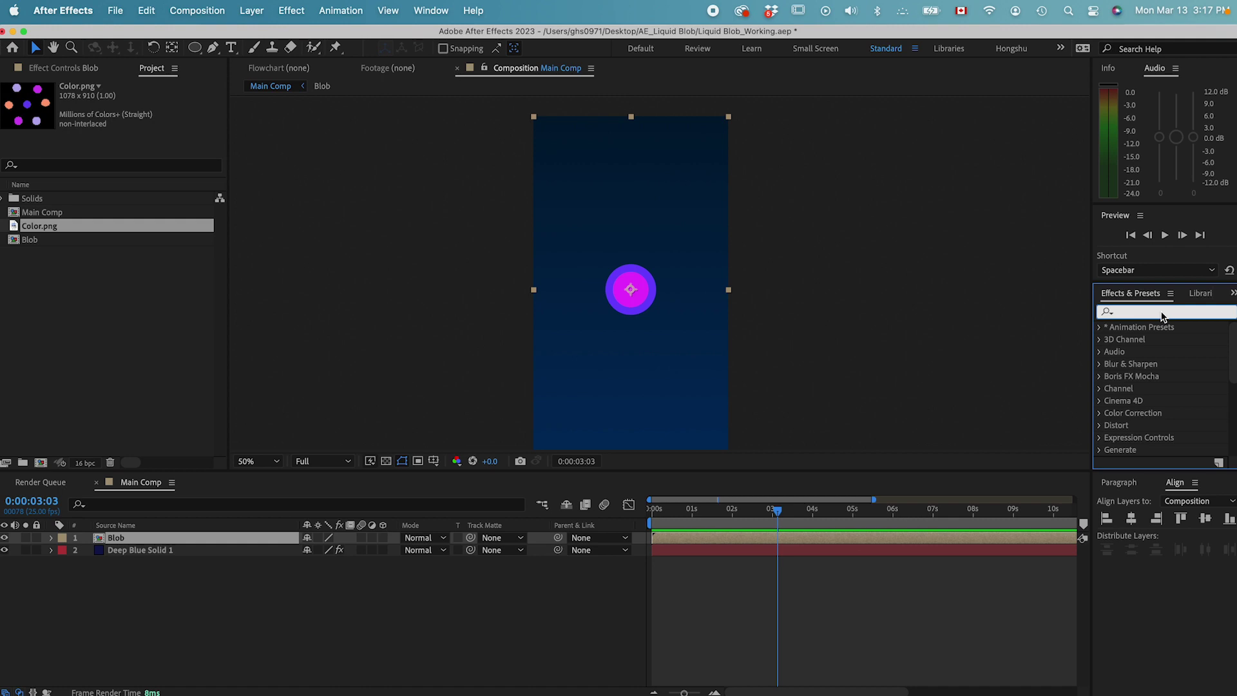
{"action": "type", "text": "gau"}
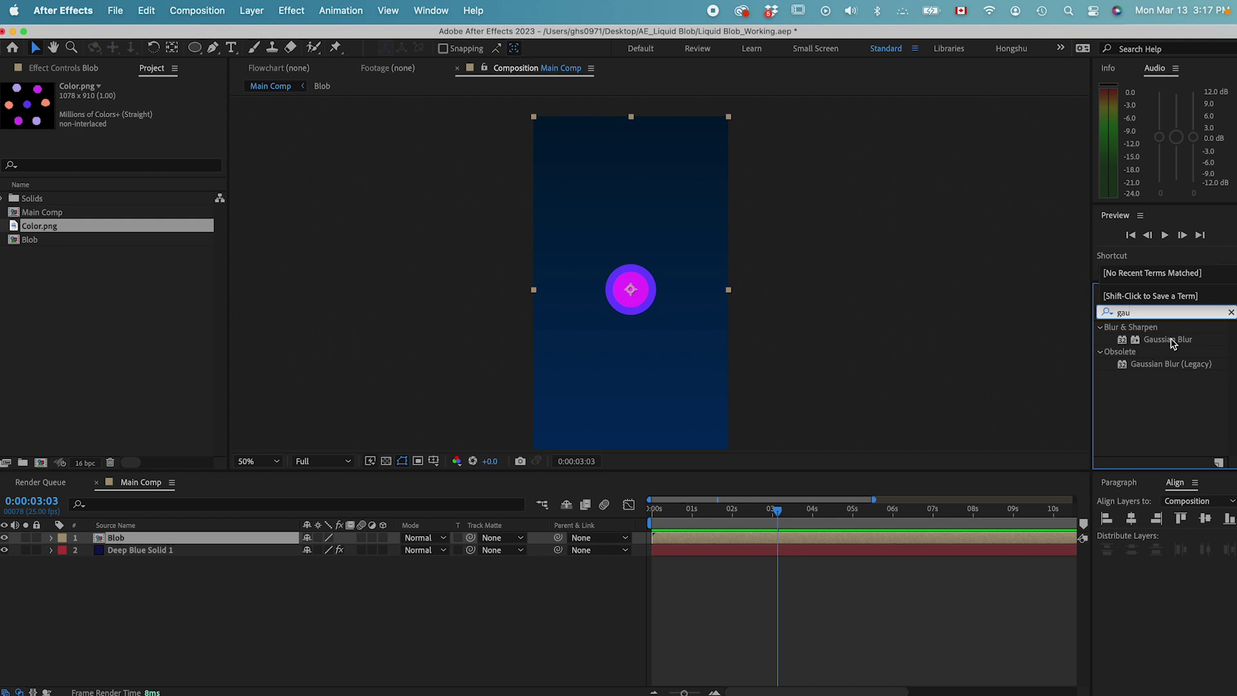
{"action": "double_click", "coordinate": [1166, 343]}
{"action": "left_click", "coordinate": [131, 111]}
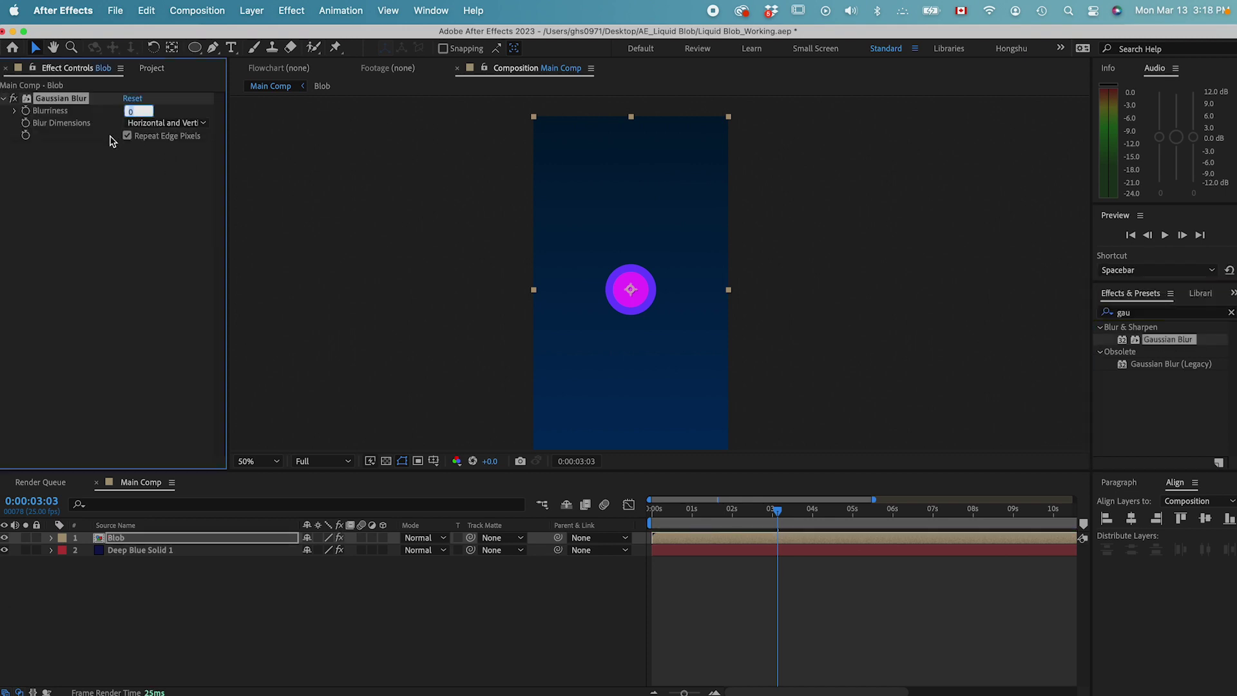
{"action": "type", "text": "30"}
{"action": "left_click", "coordinate": [111, 209]}
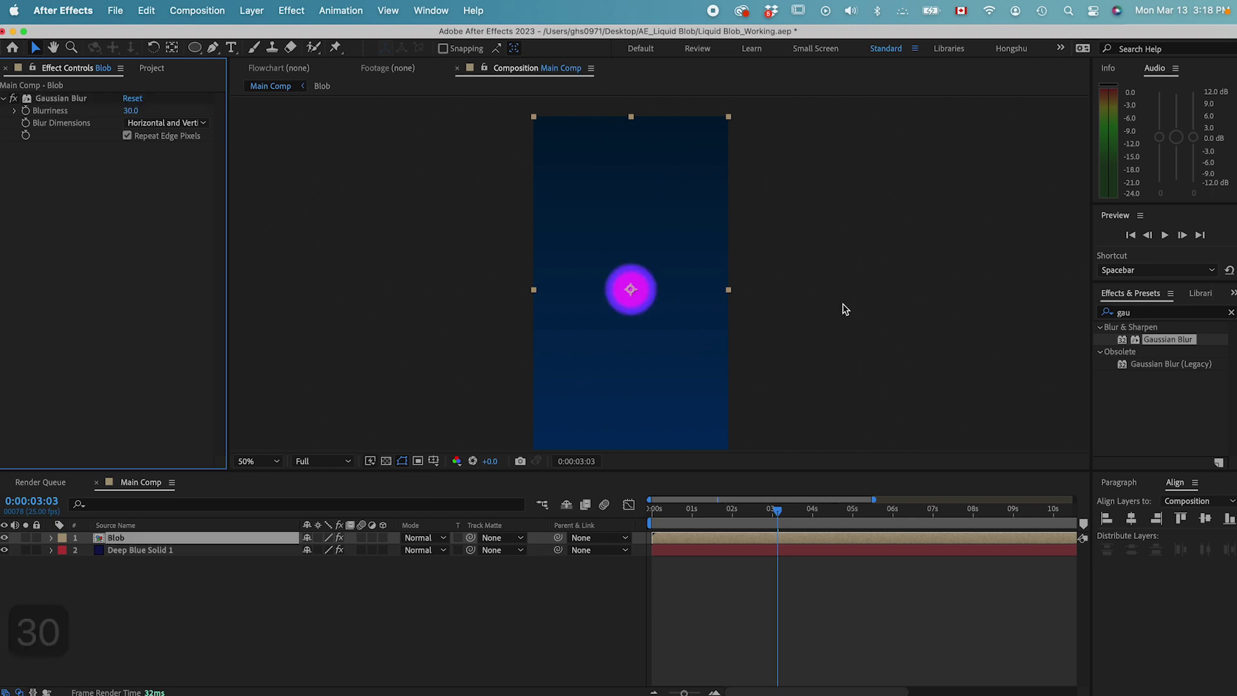
Apply a Simple Choker effect to the Blob layer with Choke Matte set to 30 and scrub through the merging circles
{"action": "left_click", "coordinate": [1150, 312]}
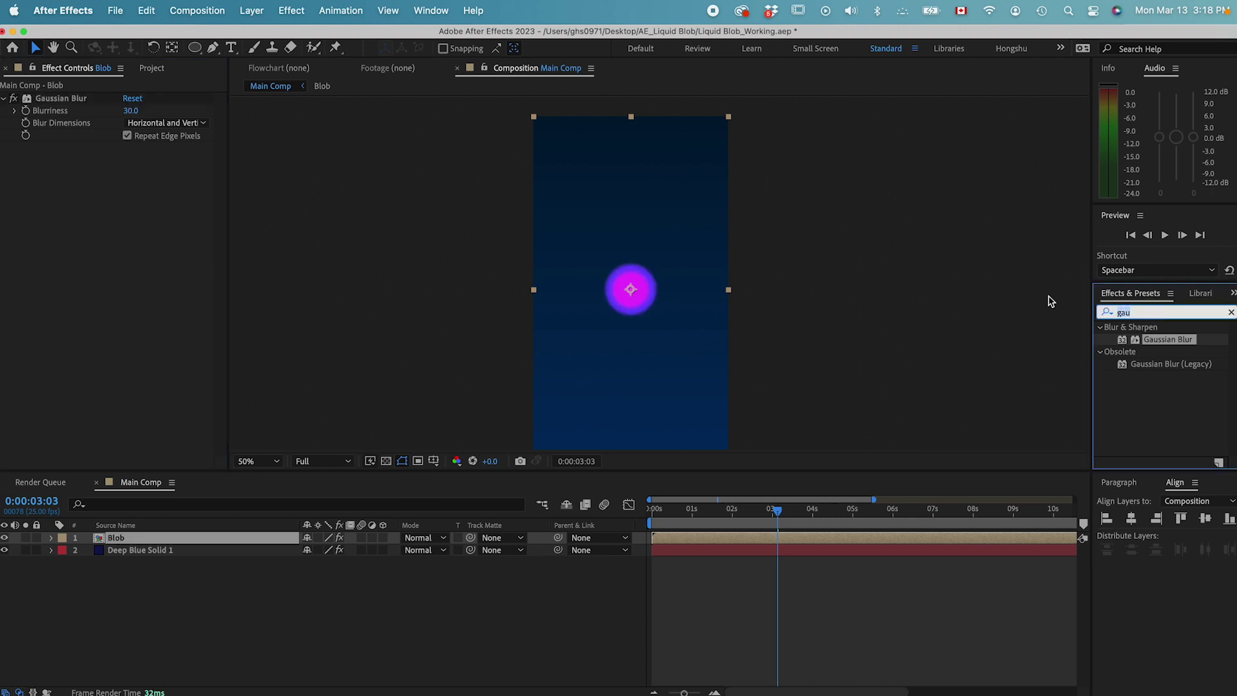
{"action": "type", "text": "choke"}
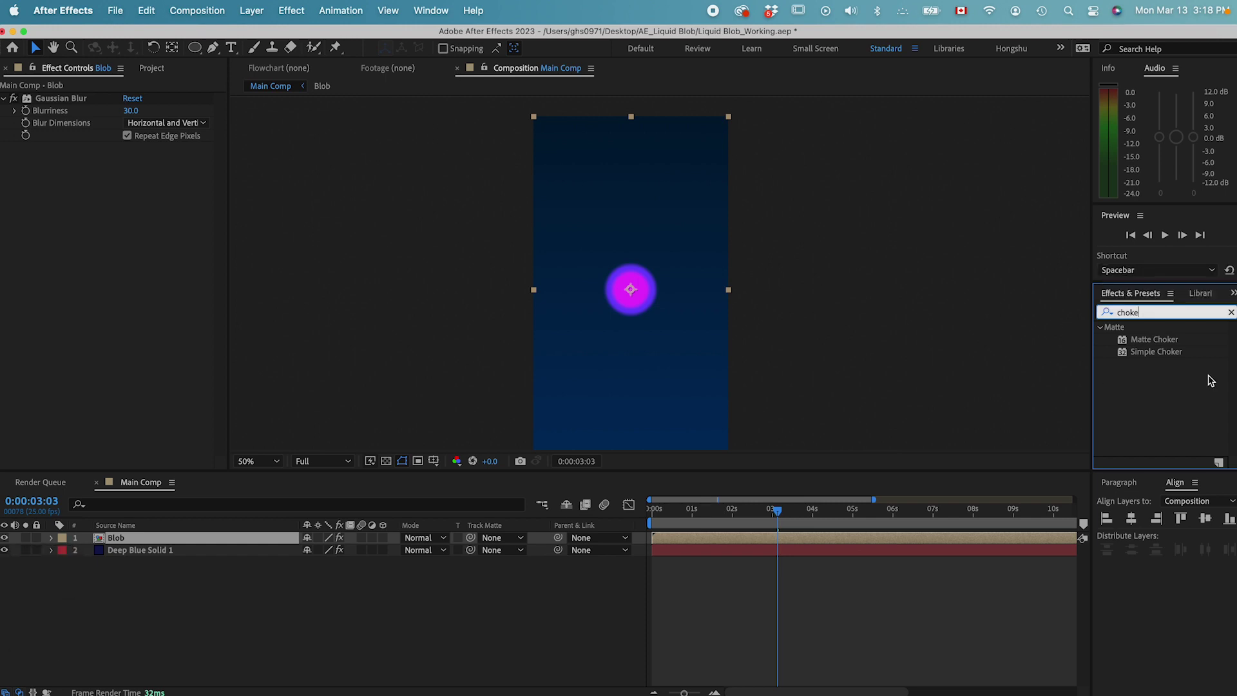
{"action": "double_click", "coordinate": [1159, 354]}
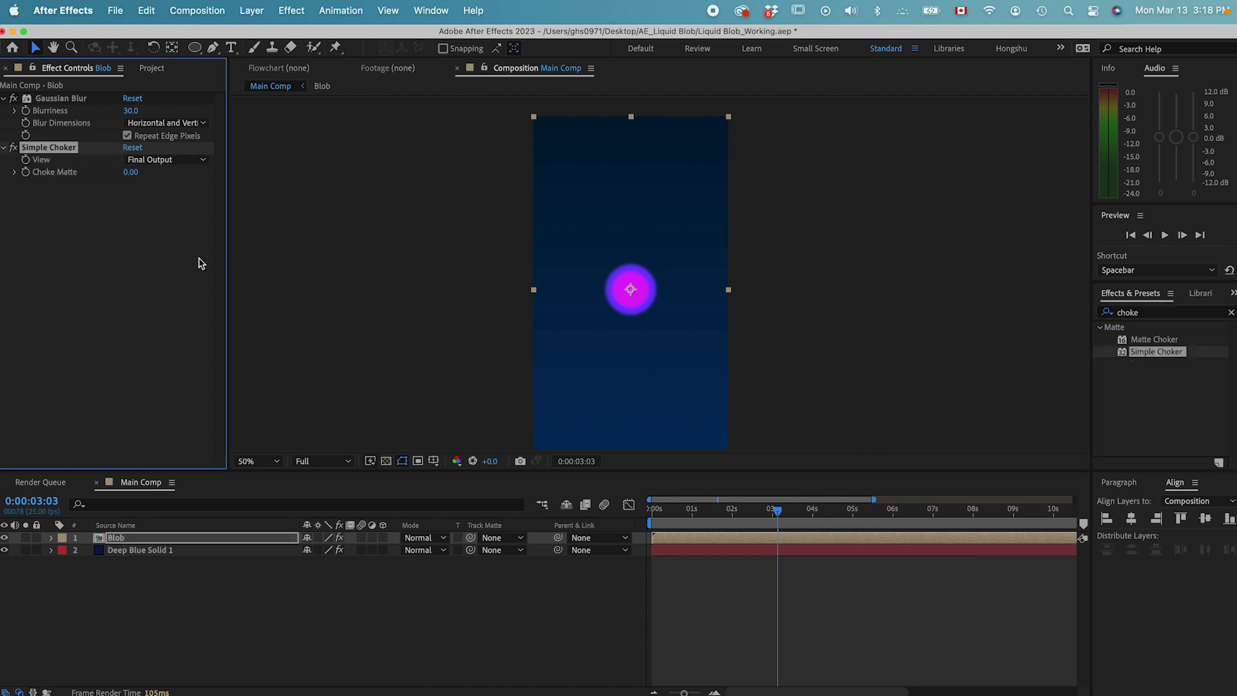
{"action": "left_click", "coordinate": [132, 172]}
{"action": "type", "text": "30"}
{"action": "left_click", "coordinate": [89, 257]}
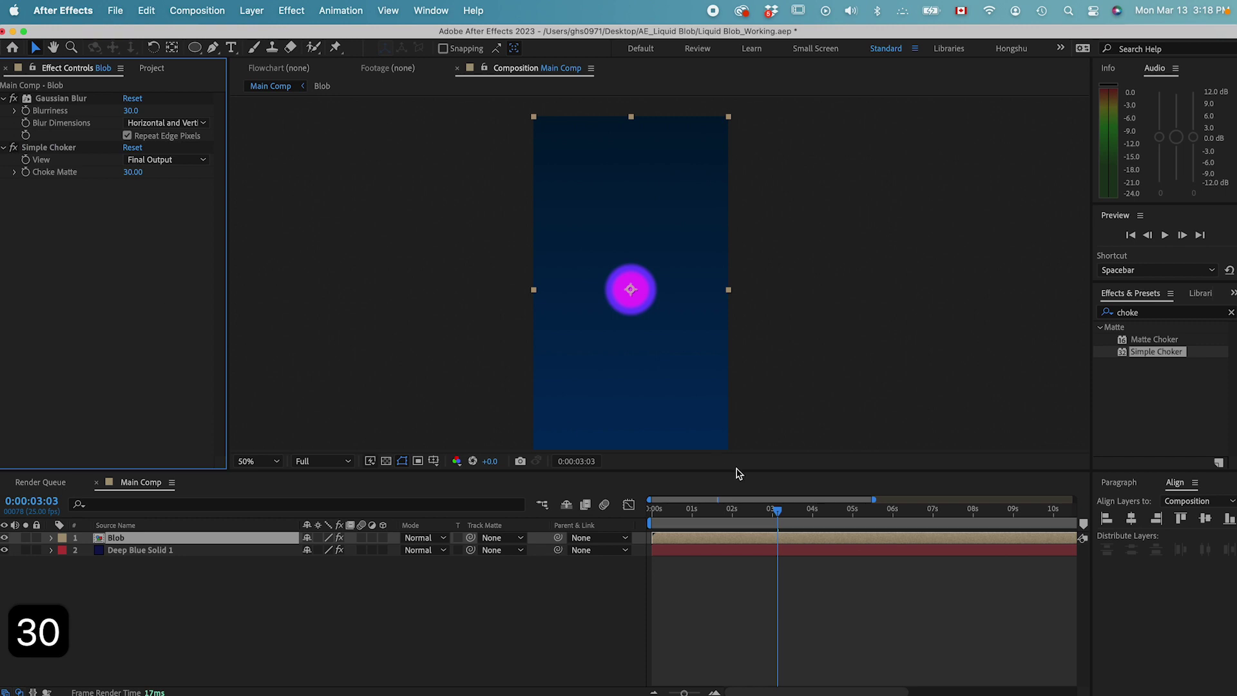
{"action": "left_click", "coordinate": [47, 148]}
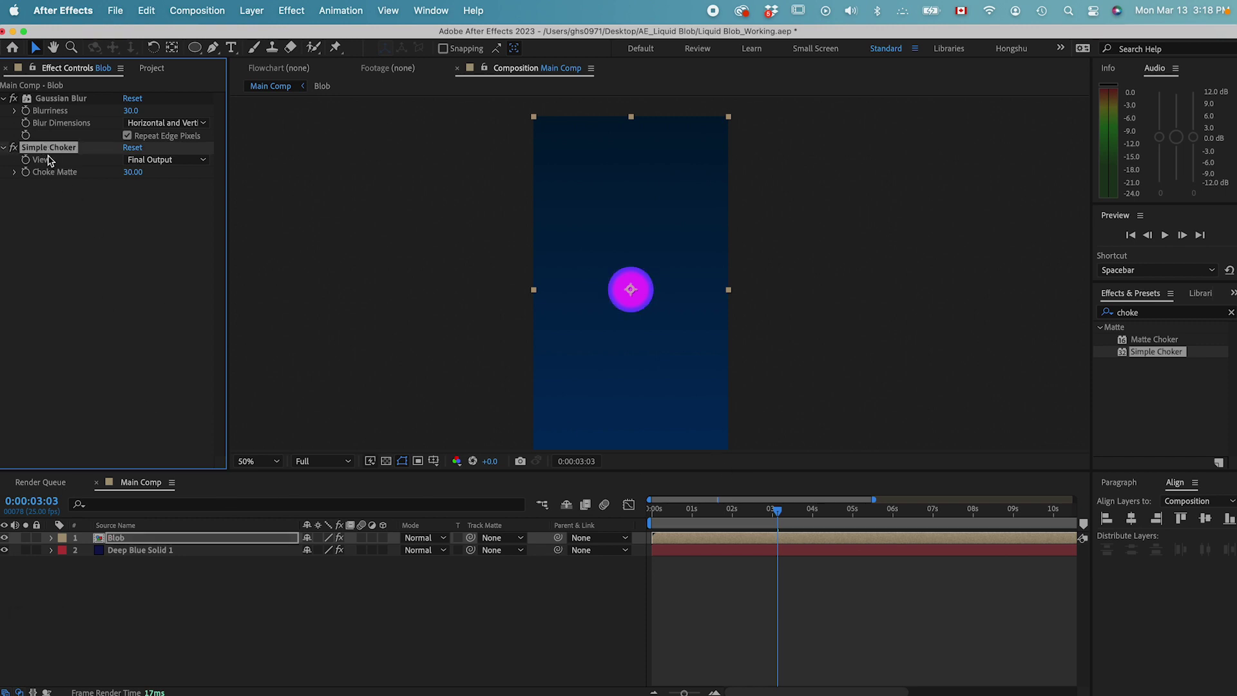
{"action": "left_click", "coordinate": [81, 222]}
{"action": "left_click_drag", "start_coordinate": [714, 512], "coordinate": [760, 510]}
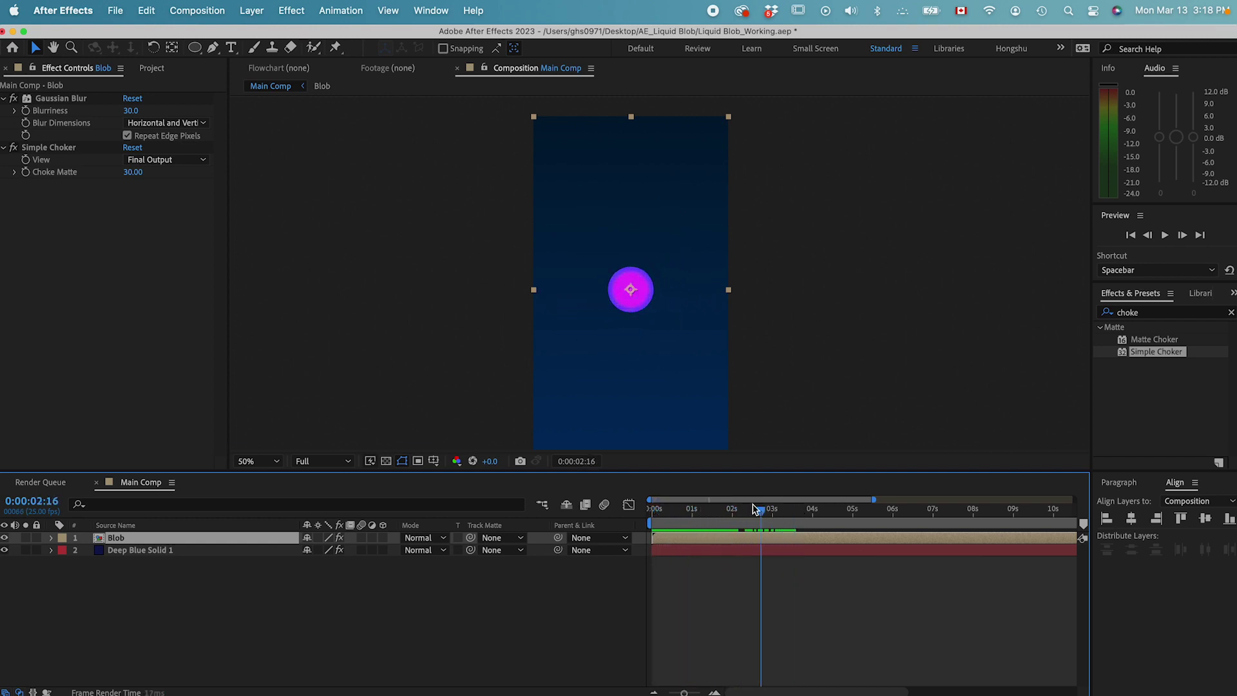
{"action": "left_click_drag", "start_coordinate": [760, 510], "coordinate": [716, 511]}
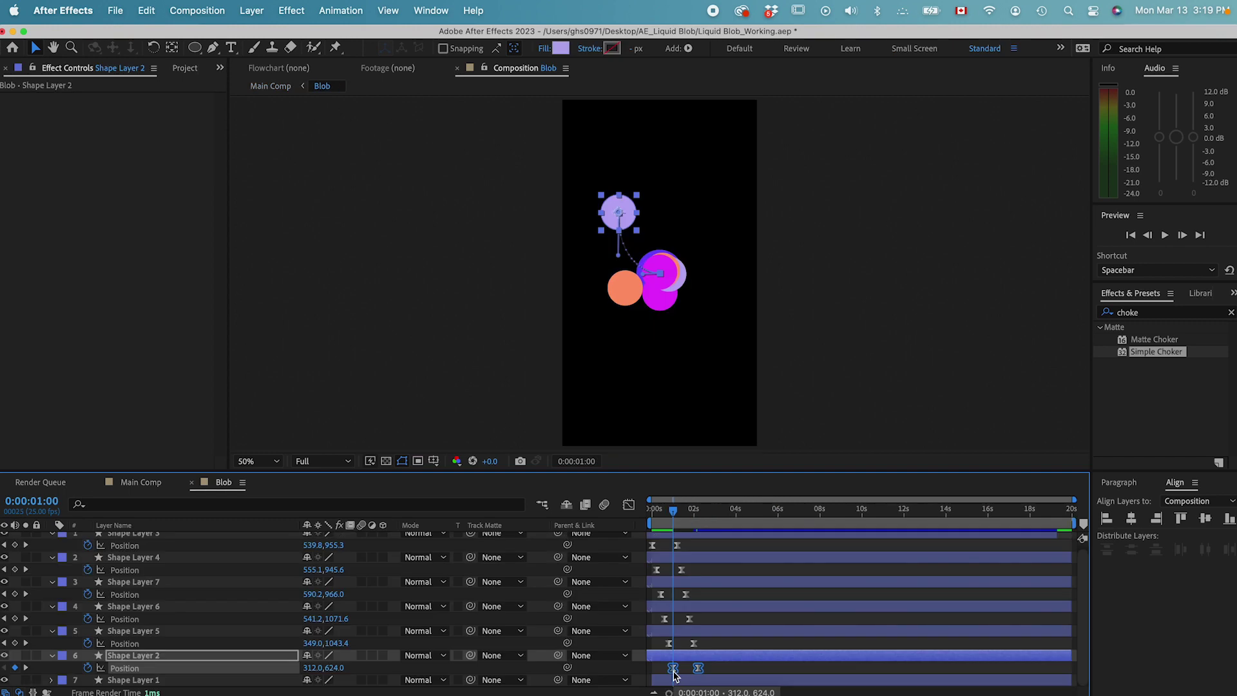
Apply the Wiggle - position preset to Shape Layer 3 in the Blob composition
{"action": "left_click", "coordinate": [715, 672]}
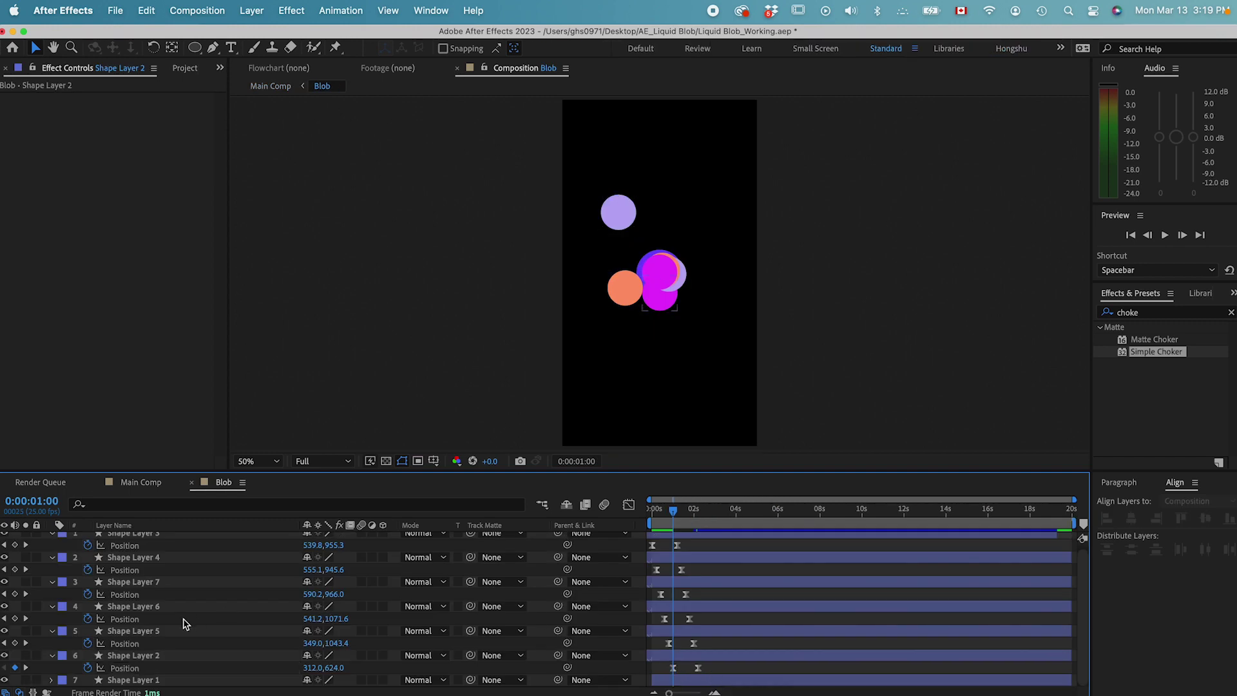
{"action": "left_click", "coordinate": [1153, 313]}
{"action": "type", "text": "wiggle"}
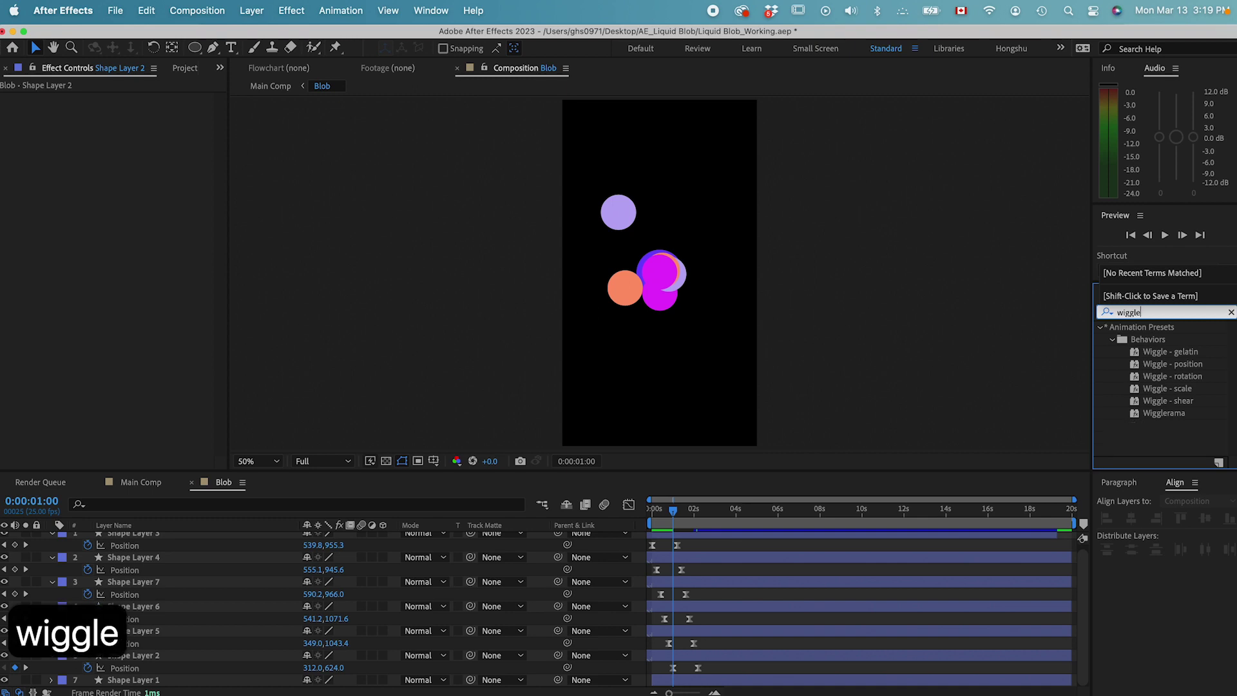
{"action": "scroll", "coordinate": [140, 534], "scroll_direction": "up", "scroll_amount": 1}
{"action": "left_click", "coordinate": [145, 540]}
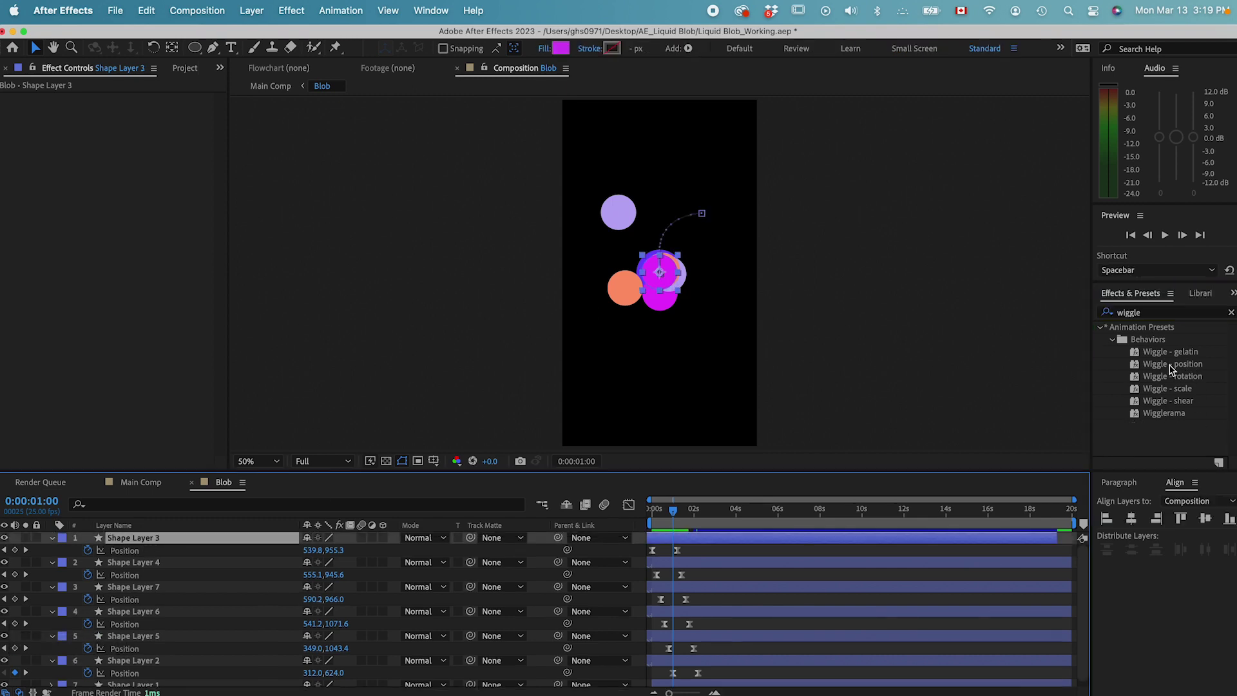
{"action": "double_click", "coordinate": [1171, 365]}
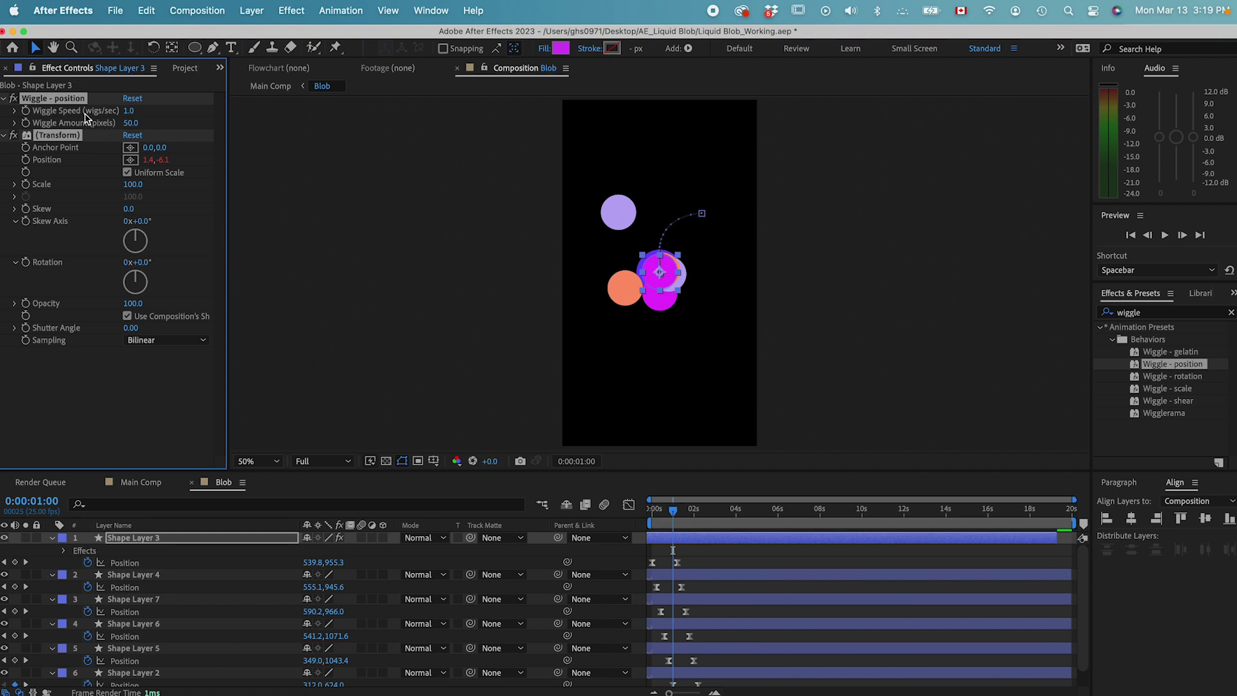
Copy the Wiggle - position and Transform effects from Shape Layer 3 to the other five outer circles at 0:00:00:00, excluding the centre circle
{"action": "left_click", "coordinate": [653, 510]}
{"action": "left_click_drag", "start_coordinate": [652, 508], "coordinate": [623, 504]}
{"action": "left_click", "coordinate": [54, 106]}
{"action": "left_click", "coordinate": [53, 98]}
{"action": "left_click", "coordinate": [54, 132], "text": "shift"}
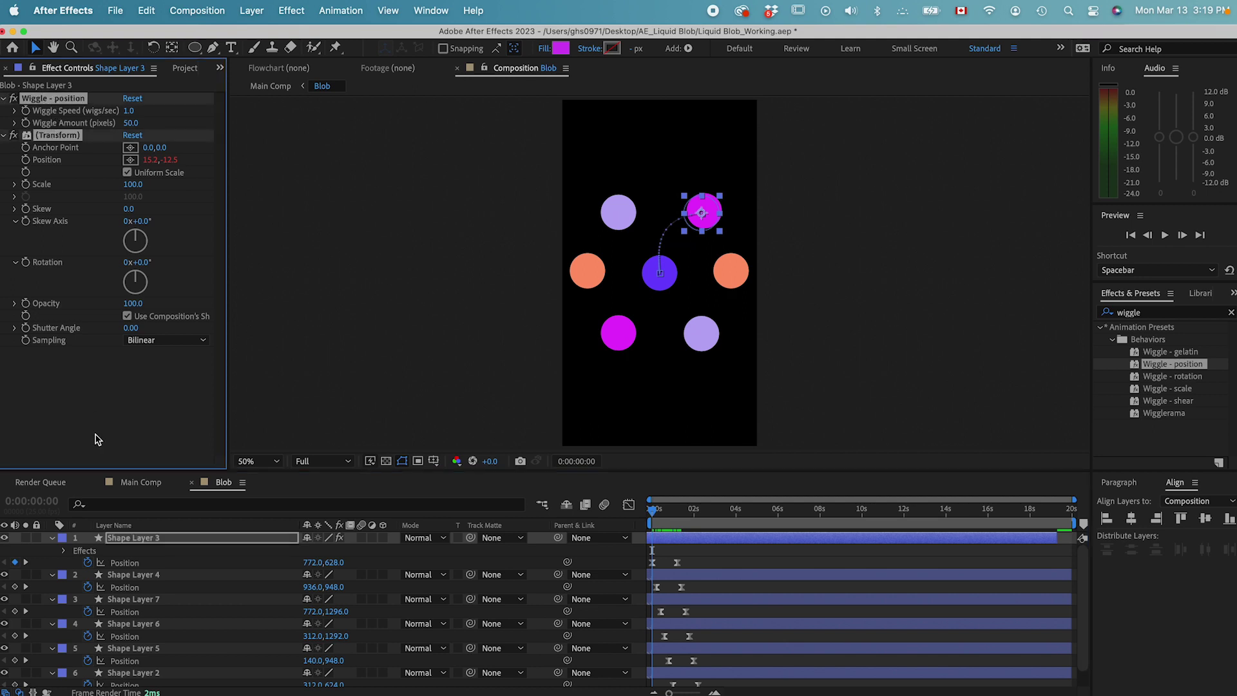
{"action": "key", "text": "cmd+c"}
{"action": "left_click", "coordinate": [152, 575]}
{"action": "scroll", "coordinate": [167, 670], "scroll_direction": "down", "scroll_amount": 1}
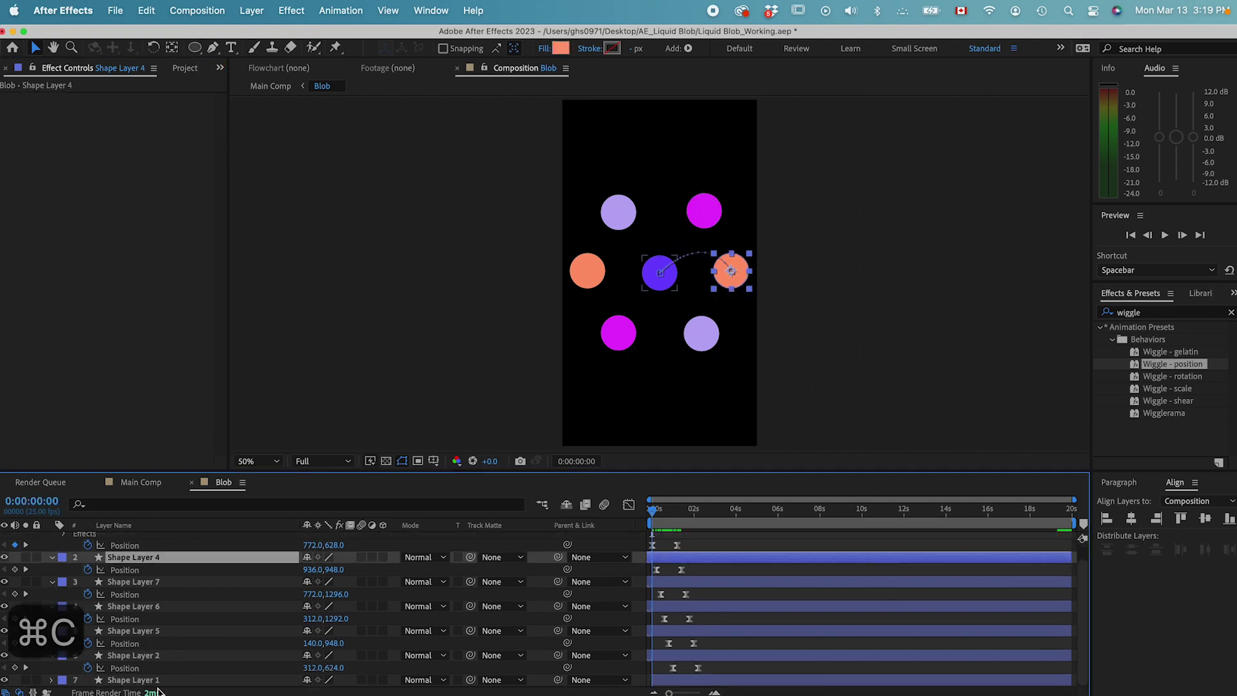
{"action": "left_click", "coordinate": [155, 684], "text": "shift"}
{"action": "left_click", "coordinate": [154, 682], "text": "super"}
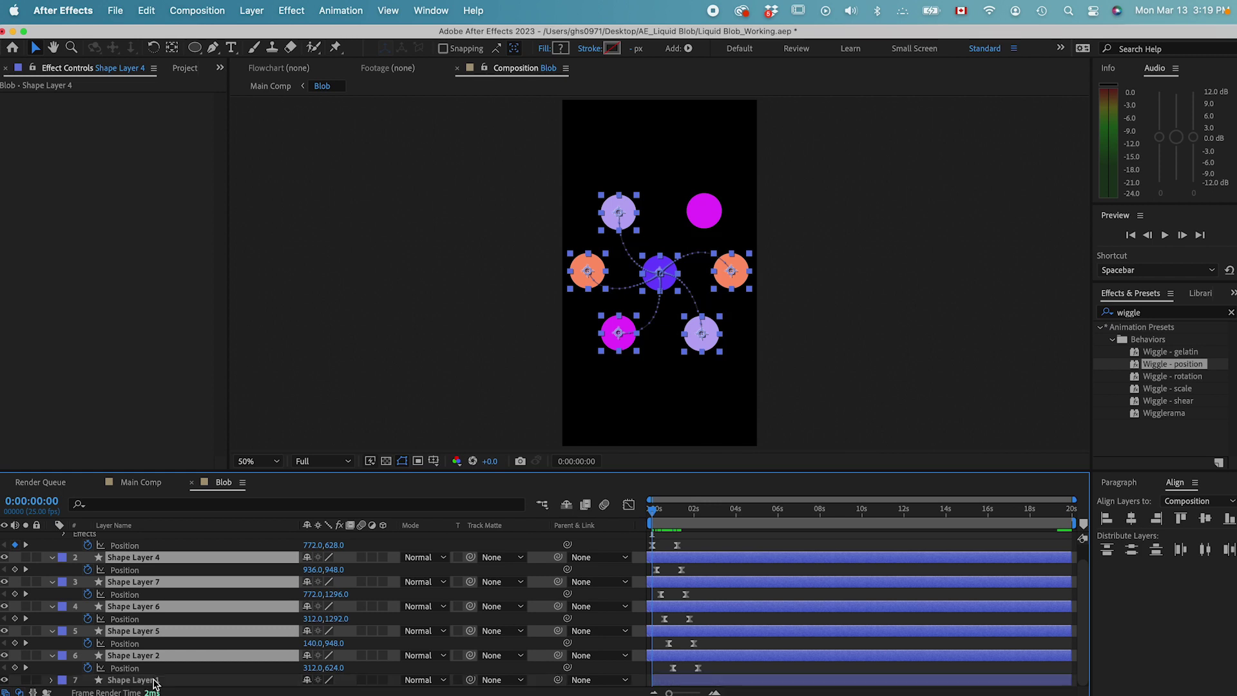
{"action": "key", "text": "cmd+v"}
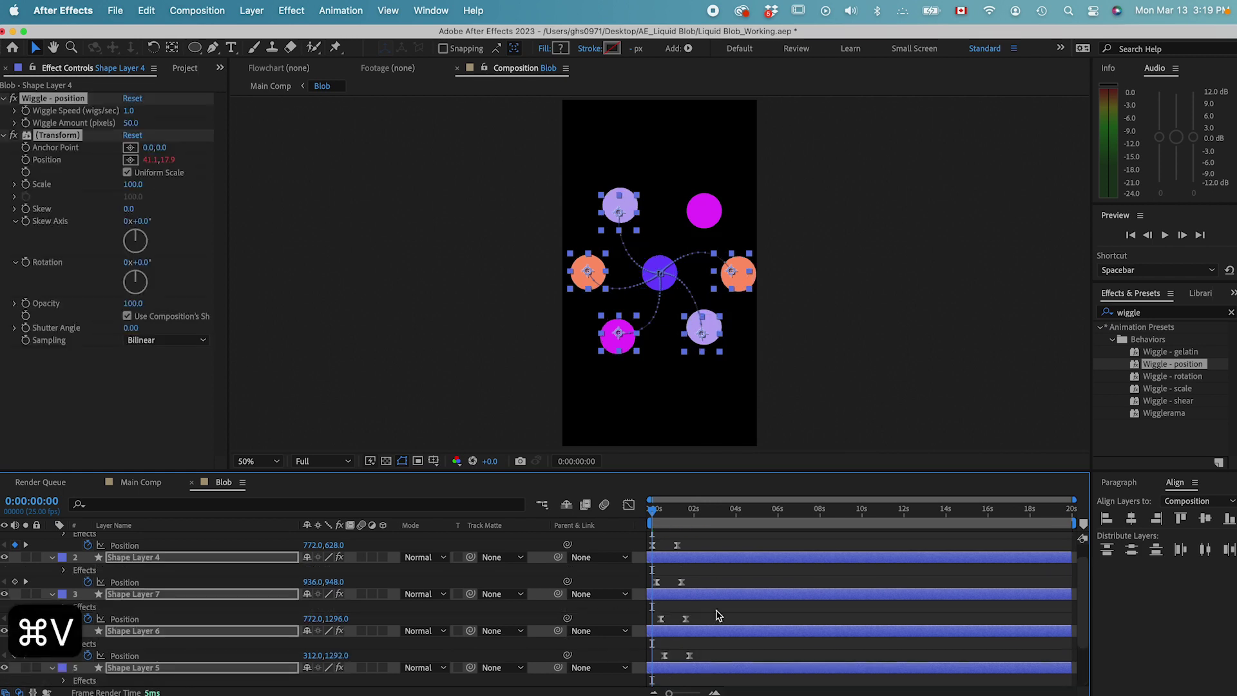
Preview the wiggling circles in the Blob composition and from the start of Main Comp
{"action": "key", "text": "space"}
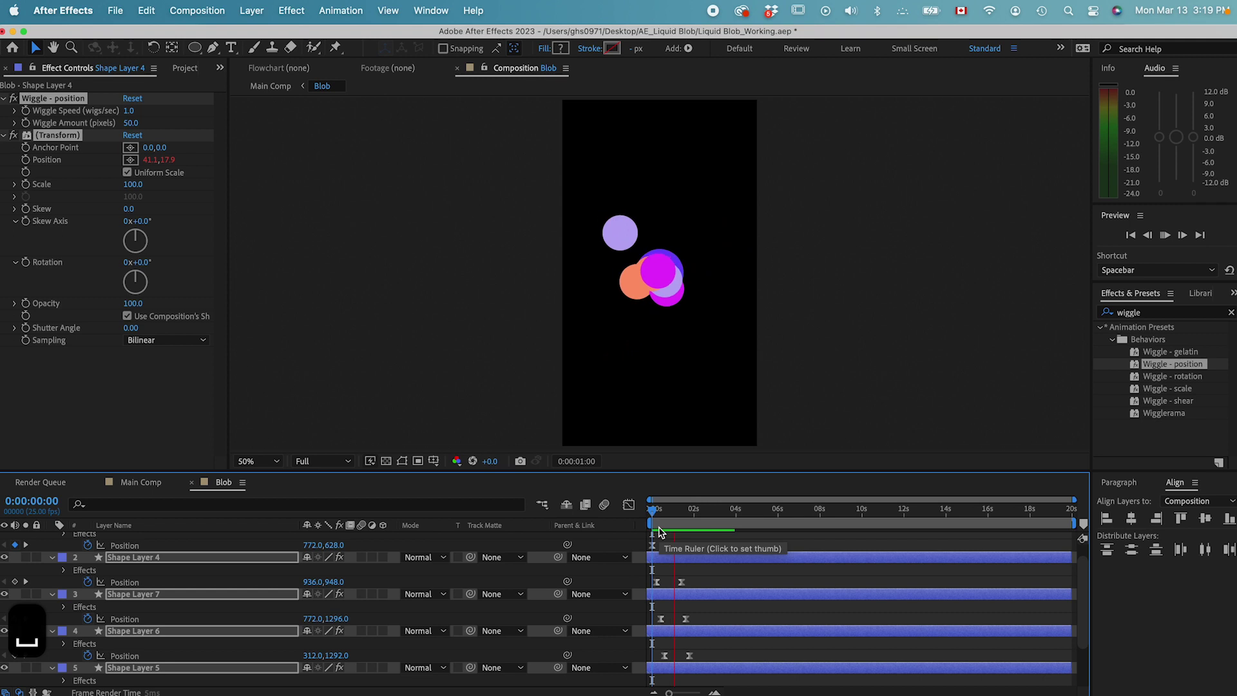
{"action": "key", "text": "space"}
{"action": "left_click", "coordinate": [543, 507]}
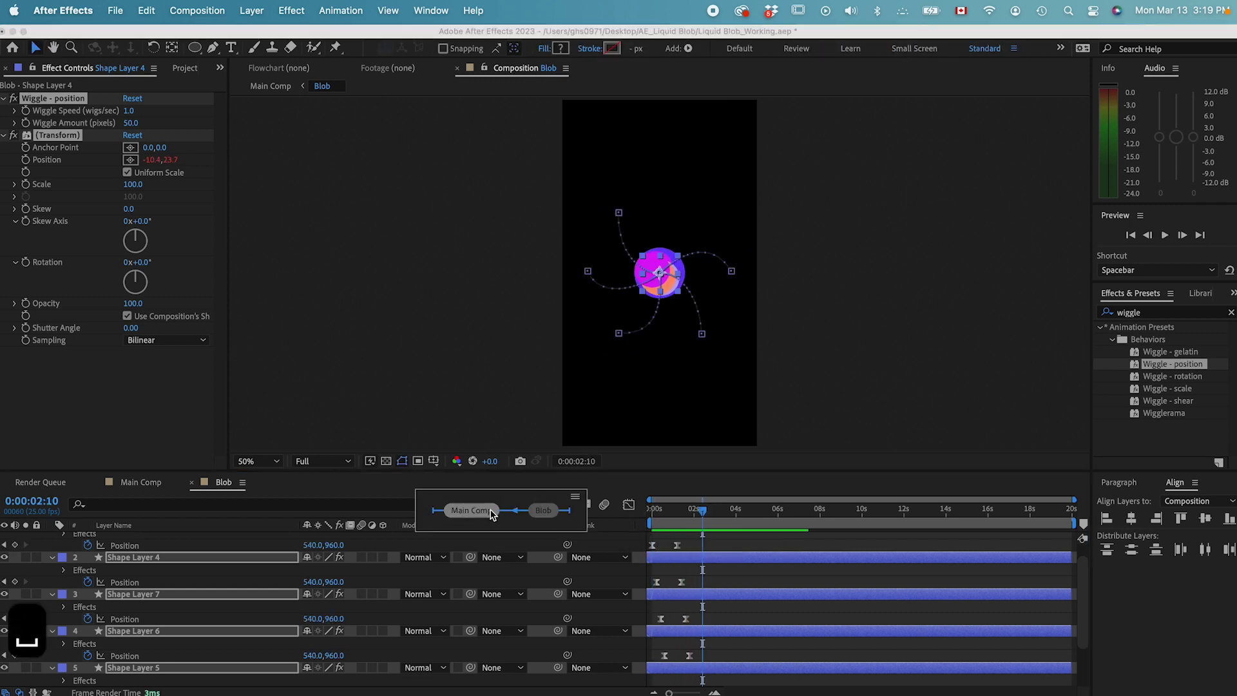
{"action": "left_click", "coordinate": [491, 510]}
{"action": "left_click_drag", "start_coordinate": [695, 514], "coordinate": [646, 517]}
{"action": "key", "text": "space"}
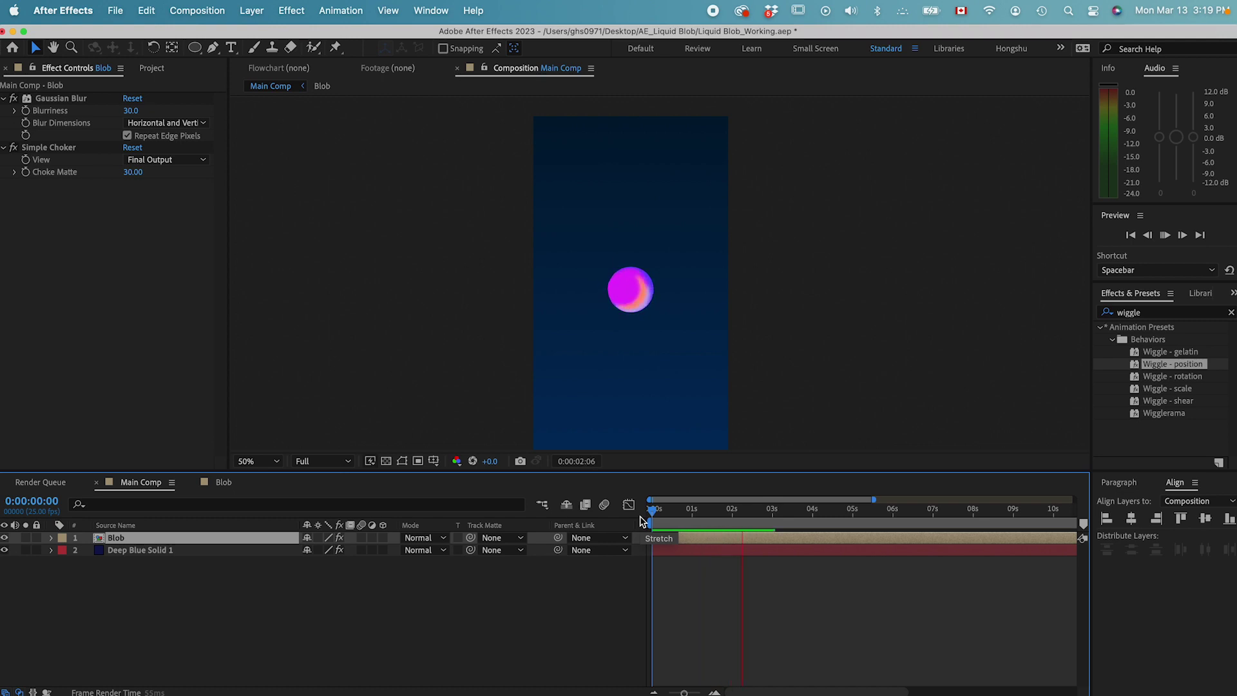
Duplicate the Blob layer in Main Comp and rename the upper copy Blob Glow
{"action": "left_click", "coordinate": [218, 543]}
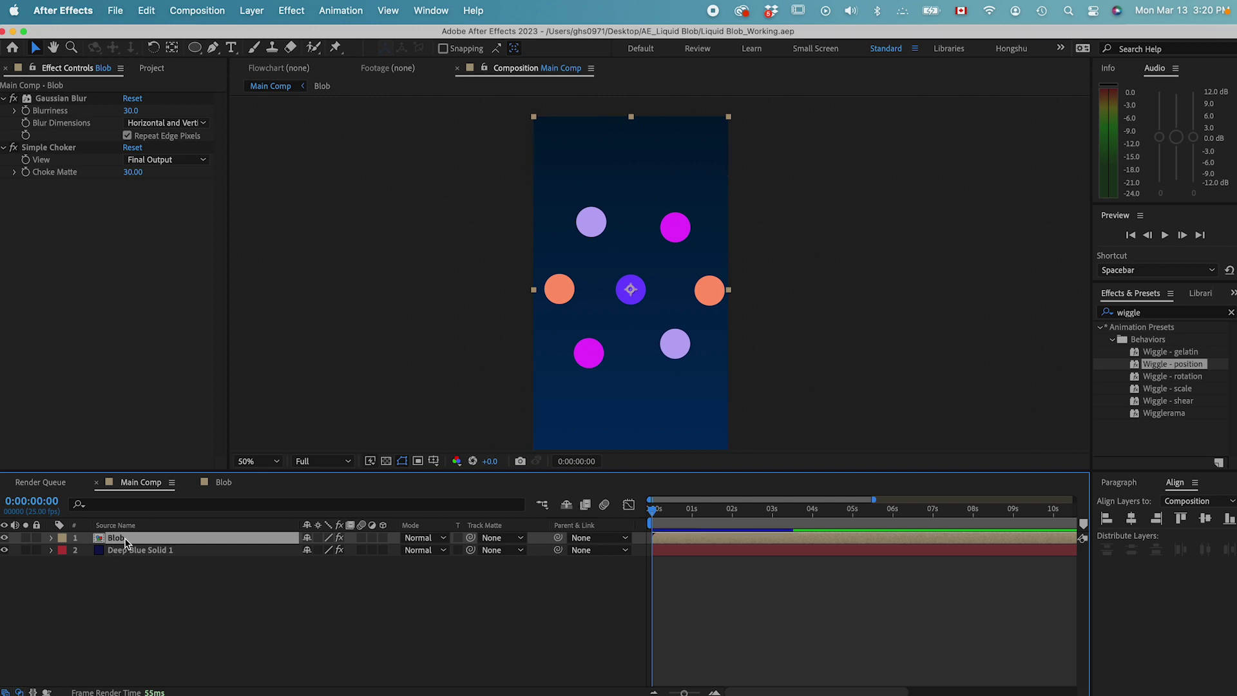
{"action": "key", "text": "super+d"}
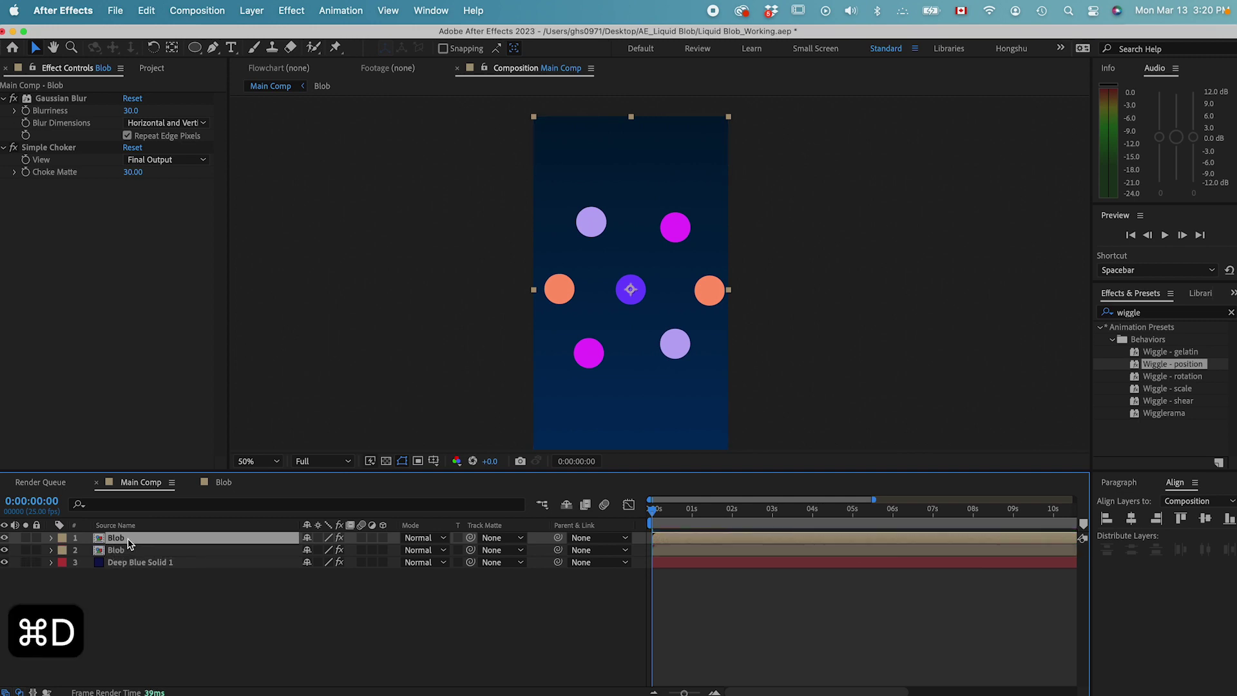
{"action": "key", "text": "Return"}
{"action": "key", "text": "Right"}
{"action": "type", "text": "Glow"}
{"action": "key", "text": "Return"}
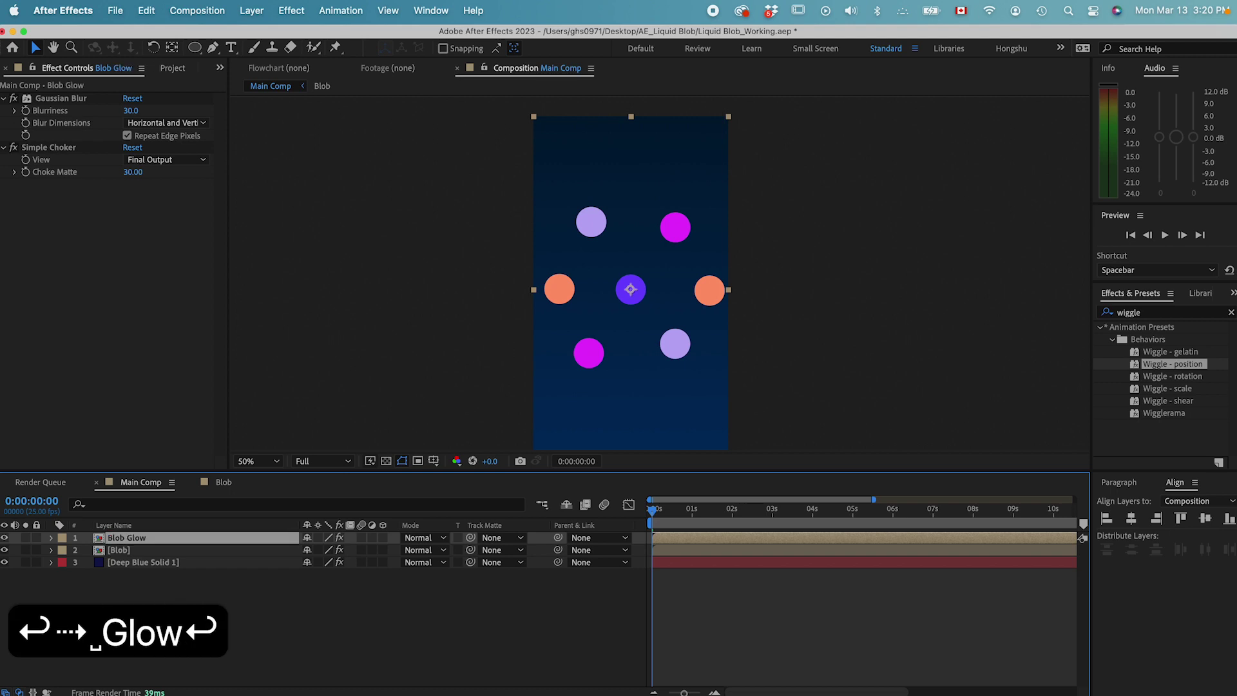
Add a second Gaussian Blur effect to the Blob Glow layer with a blurriness of about 5
{"action": "left_click", "coordinate": [1151, 314]}
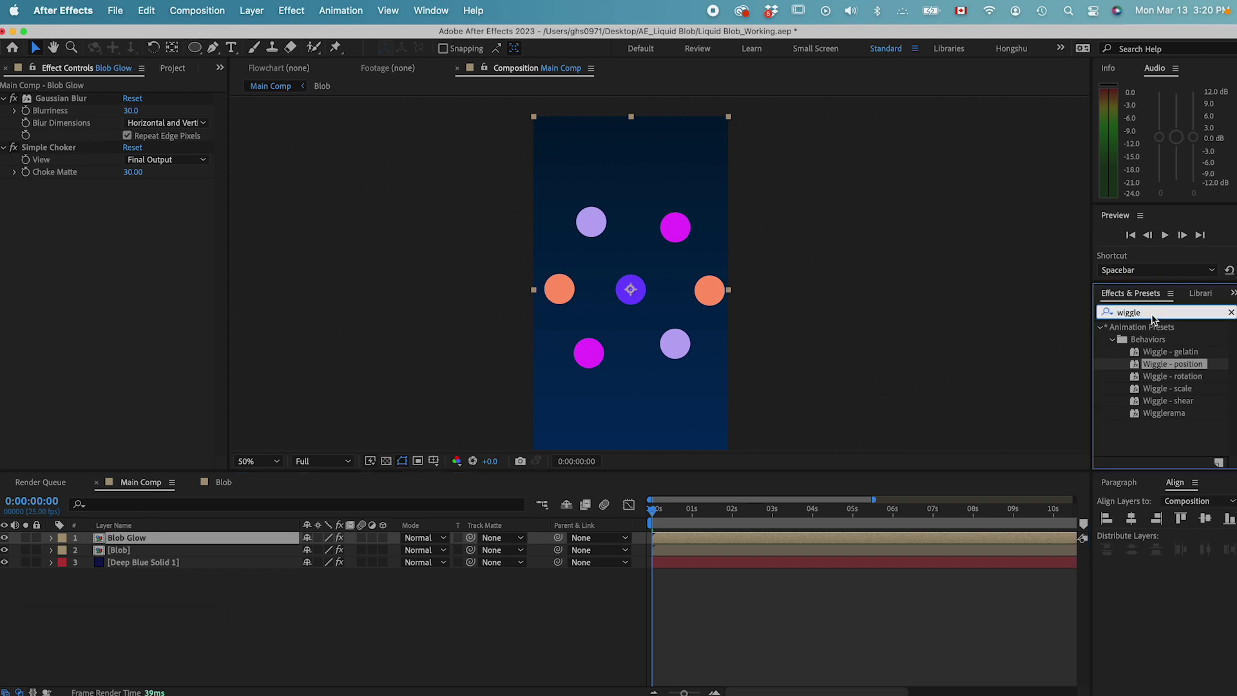
{"action": "type", "text": "ga"}
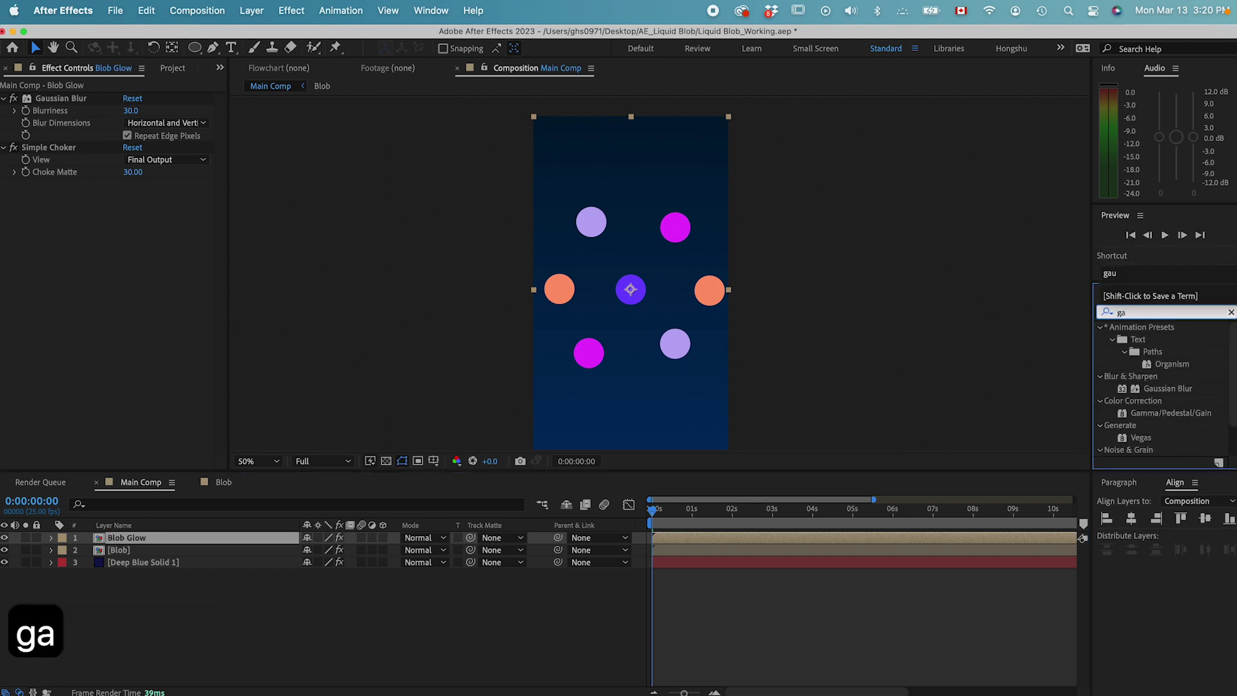
{"action": "type", "text": "u"}
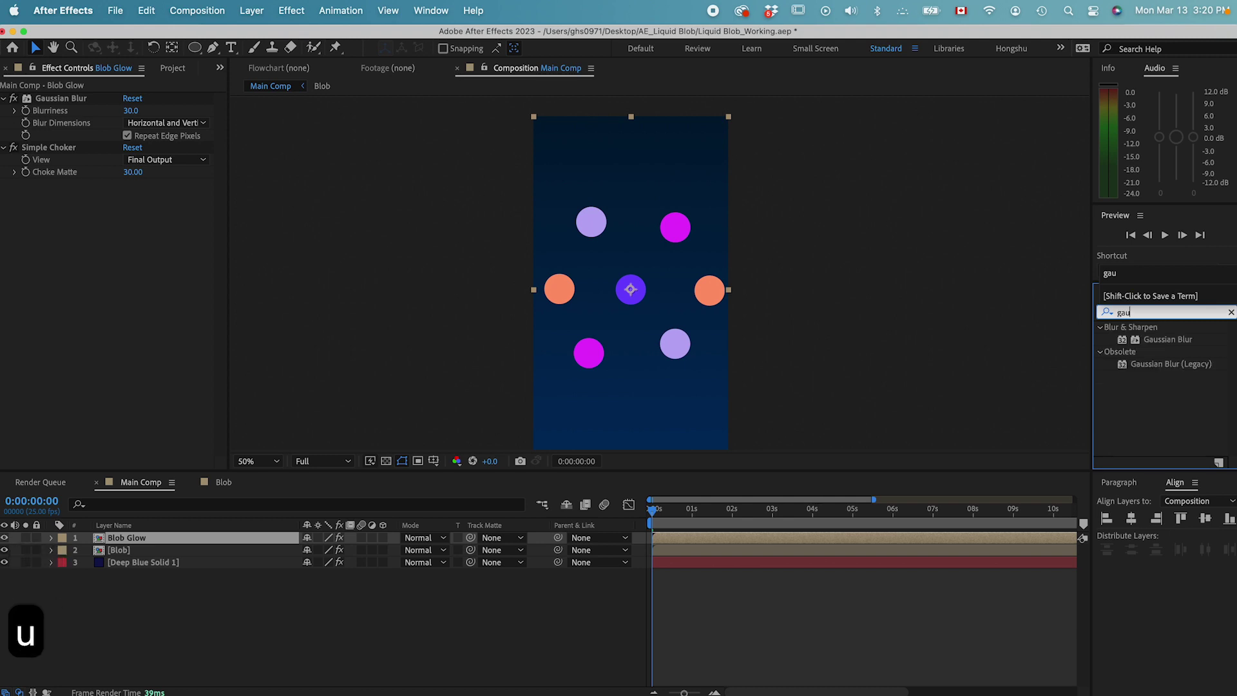
{"action": "double_click", "coordinate": [1167, 340]}
{"action": "left_click_drag", "start_coordinate": [129, 196], "coordinate": [183, 198]}
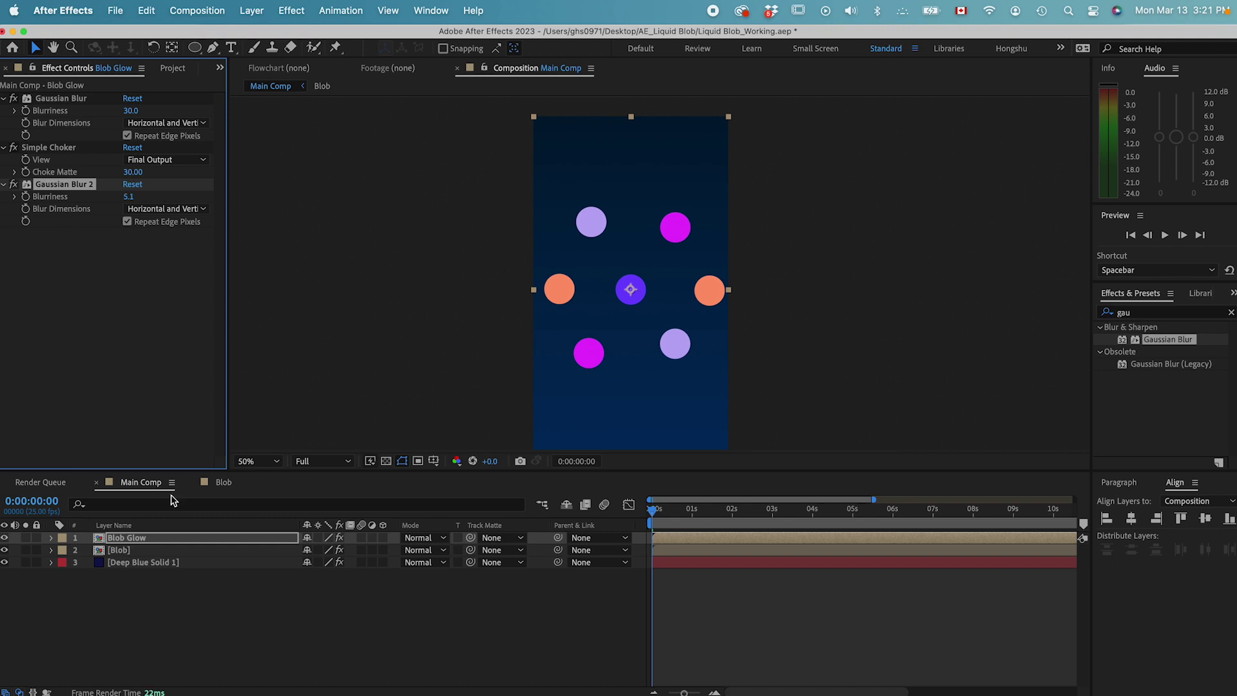
Shift the Blob Glow layer up and left to reveal the Blob circles, and nudge it back until it almost exactly covers them
{"action": "left_click", "coordinate": [156, 541]}
{"action": "key", "text": "shift+Up"}
{"action": "key", "text": "shift+Up"}
{"action": "key", "text": "shift+Left"}
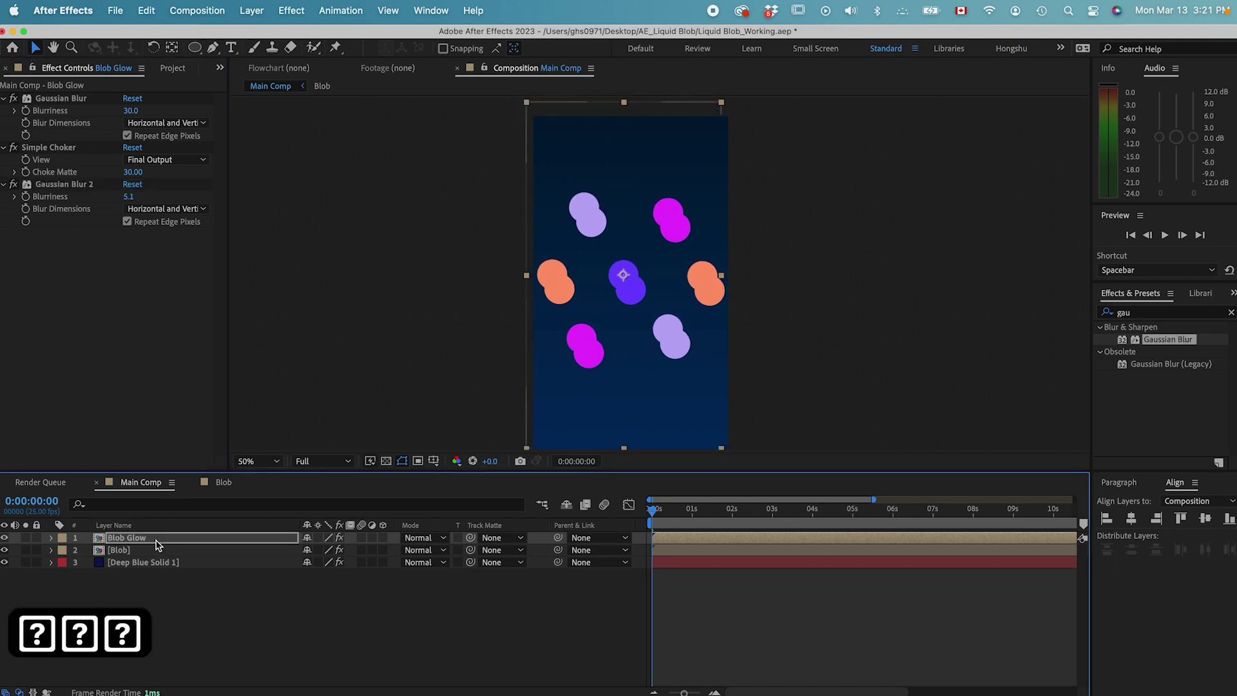
{"action": "key", "text": "Down"}
{"action": "key", "text": "Down"}
{"action": "key", "text": "Down"}
{"action": "key", "text": "Down"}
{"action": "key", "text": "shift+Down"}
{"action": "key", "text": "Right"}
{"action": "key", "text": "Right"}
{"action": "key", "text": "Right"}
{"action": "key", "text": "Down"}
{"action": "key", "text": "Down"}
{"action": "key", "text": "Down"}
{"action": "key", "text": "Down"}
{"action": "key", "text": "Right"}
{"action": "key", "text": "Down"}
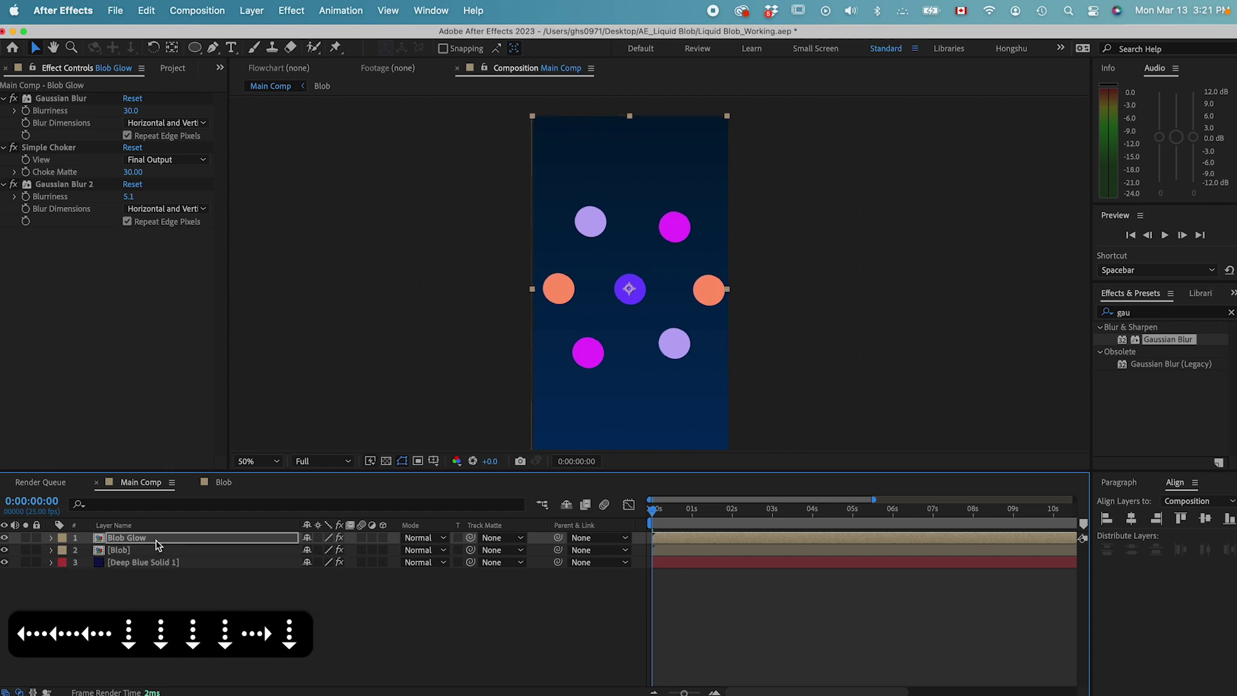
Set the blurriness of Gaussian Blur 2 on the Blob Glow layer to 100
{"action": "left_click_drag", "start_coordinate": [141, 197], "coordinate": [338, 206]}
{"action": "left_click", "coordinate": [130, 196]}
{"action": "type", "text": "100"}
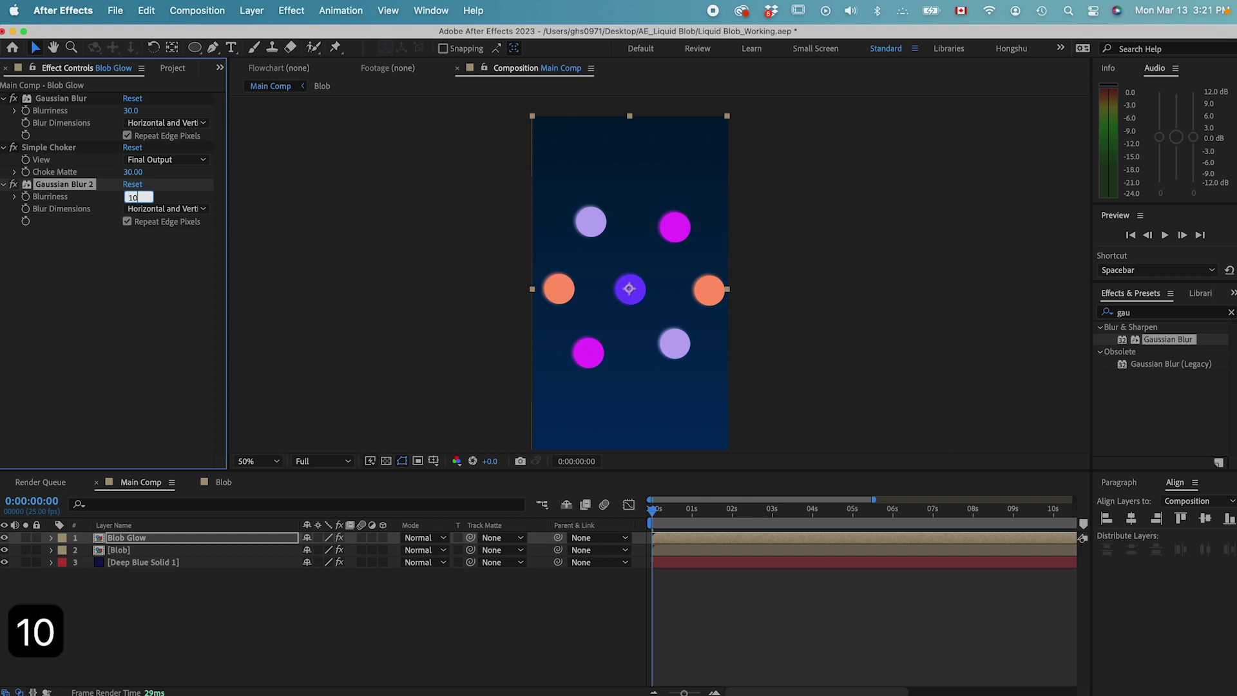
{"action": "left_click", "coordinate": [137, 543]}
{"action": "key", "text": "Return"}
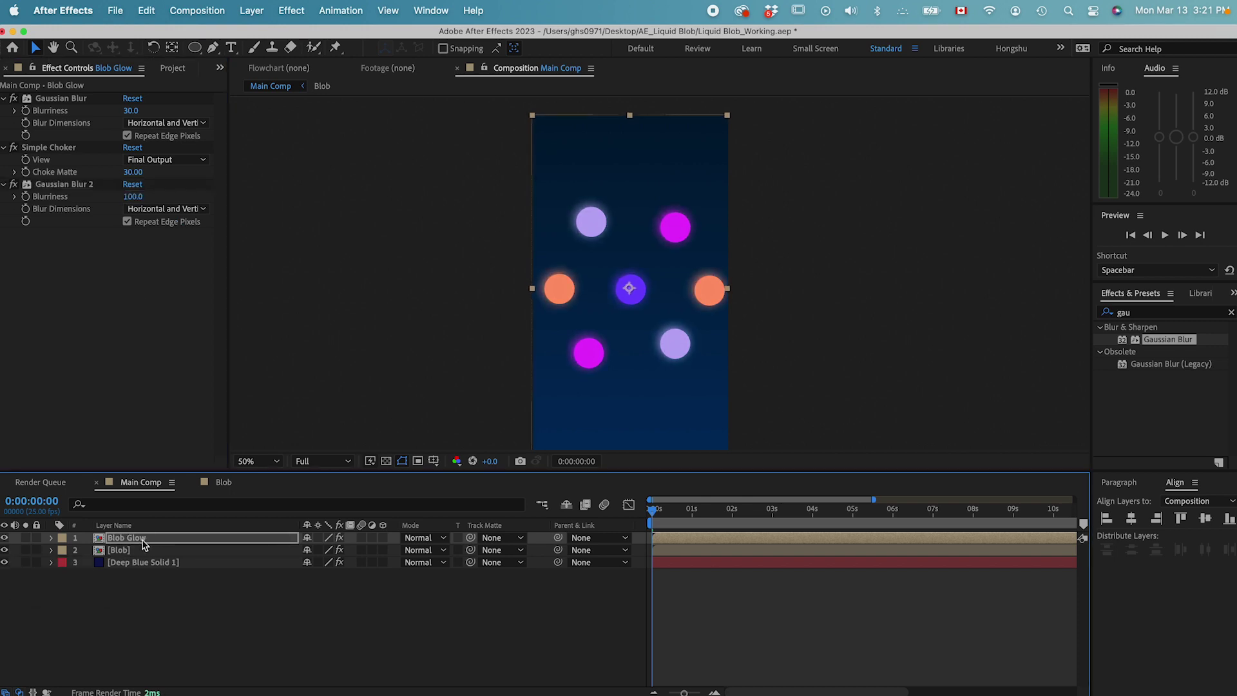
{"action": "key", "text": "Return"}
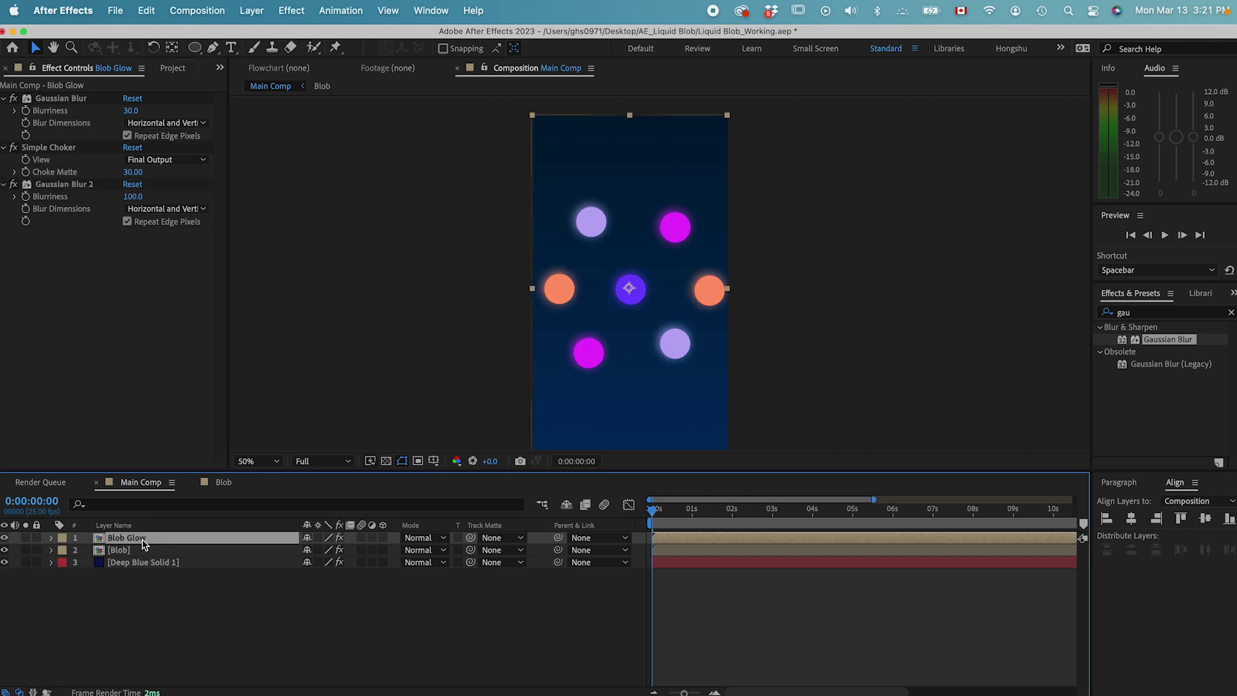
Set the Blob Glow layer's opacity to 45% and compare the circles with and without the glow
{"action": "key", "text": "t"}
{"action": "left_click", "coordinate": [314, 551]}
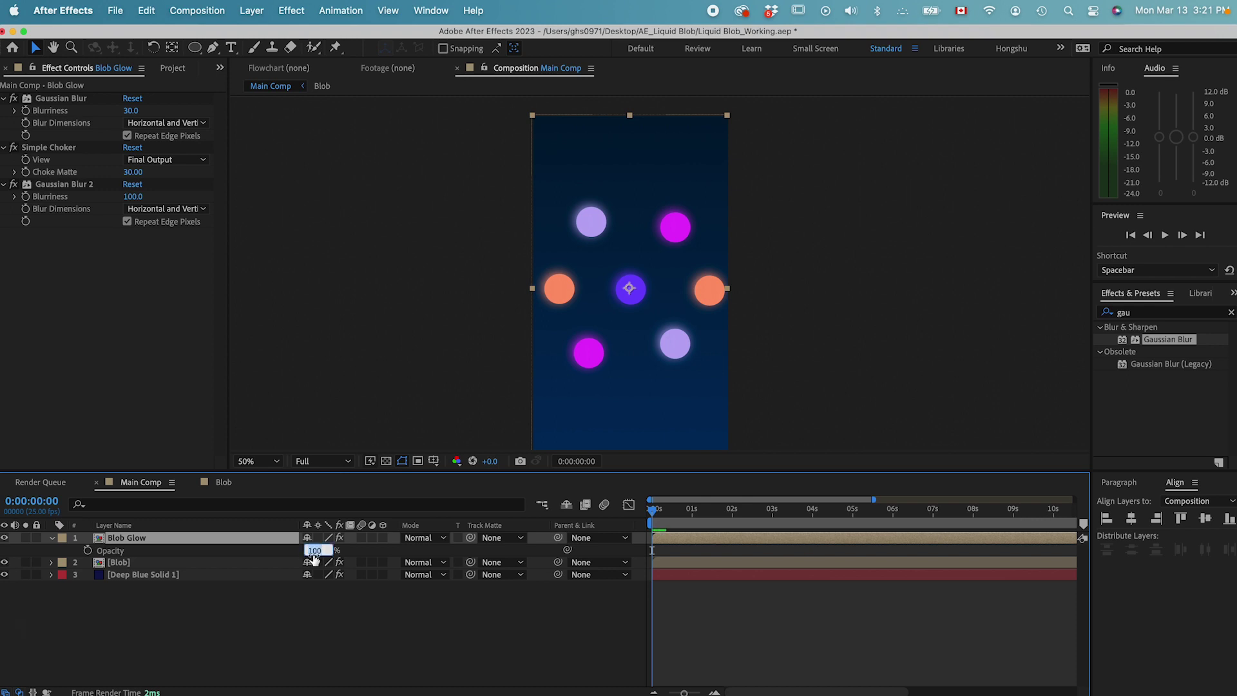
{"action": "type", "text": "25"}
{"action": "left_click", "coordinate": [326, 591]}
{"action": "left_click", "coordinate": [310, 550]}
{"action": "type", "text": "45"}
{"action": "left_click", "coordinate": [329, 612]}
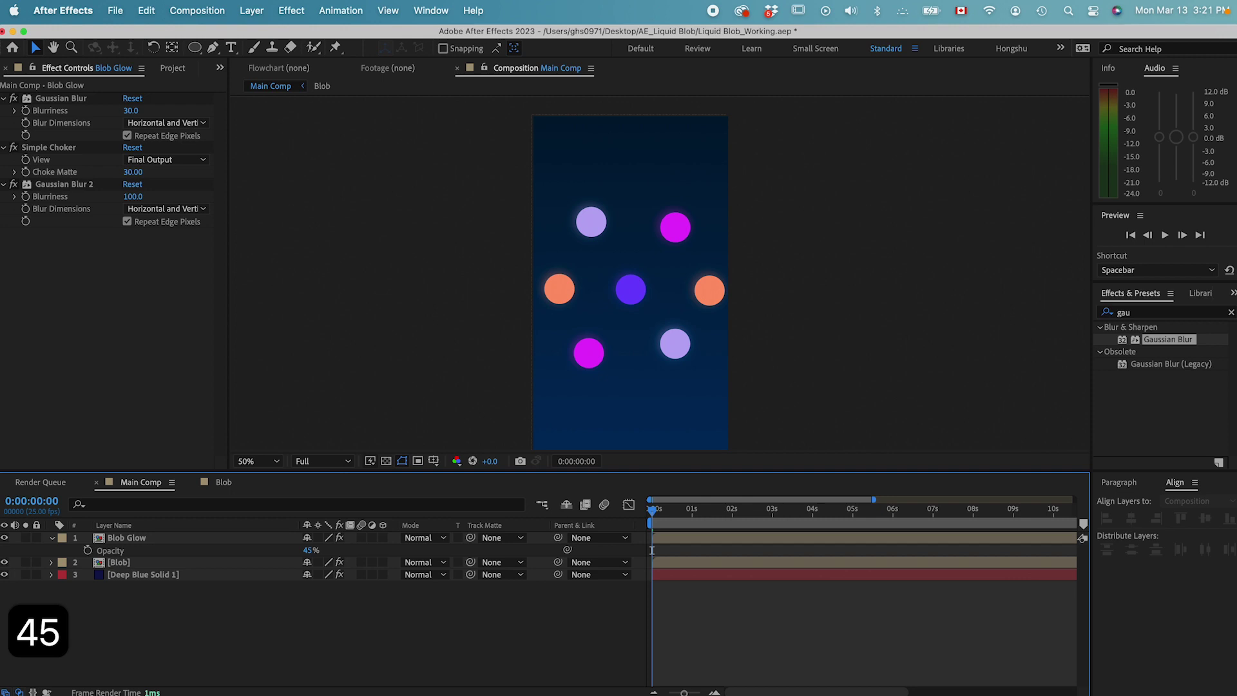
{"action": "left_click", "coordinate": [135, 538]}
{"action": "left_click", "coordinate": [6, 537]}
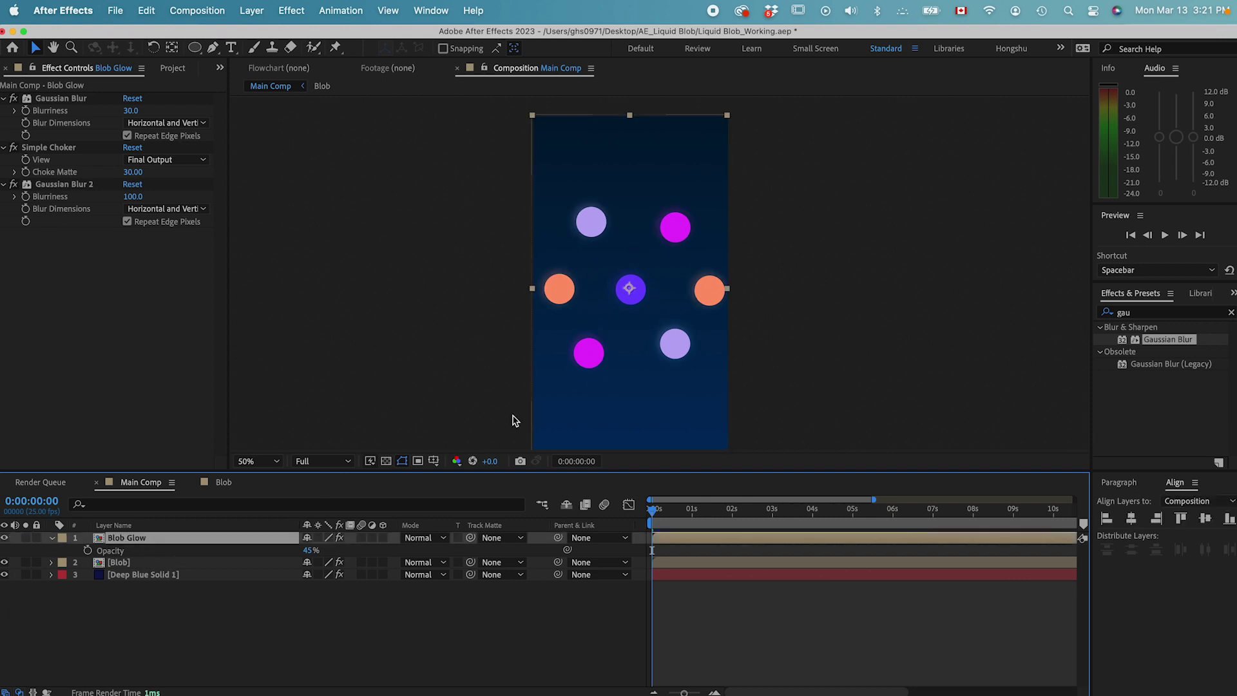
{"action": "left_click", "coordinate": [306, 613]}
Pre-compose the Blob Glow and Blob layers into a new composition named Blob Group
{"action": "left_click", "coordinate": [147, 564], "text": "shift"}
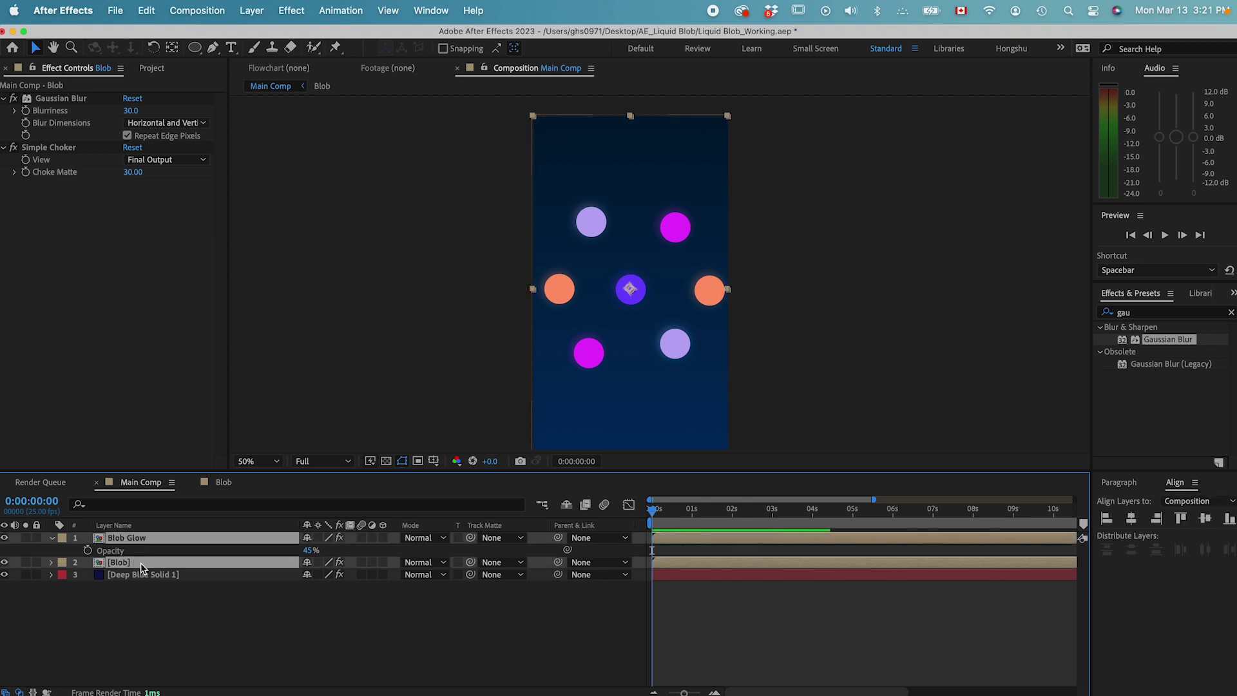
{"action": "key", "text": "super+shift+c"}
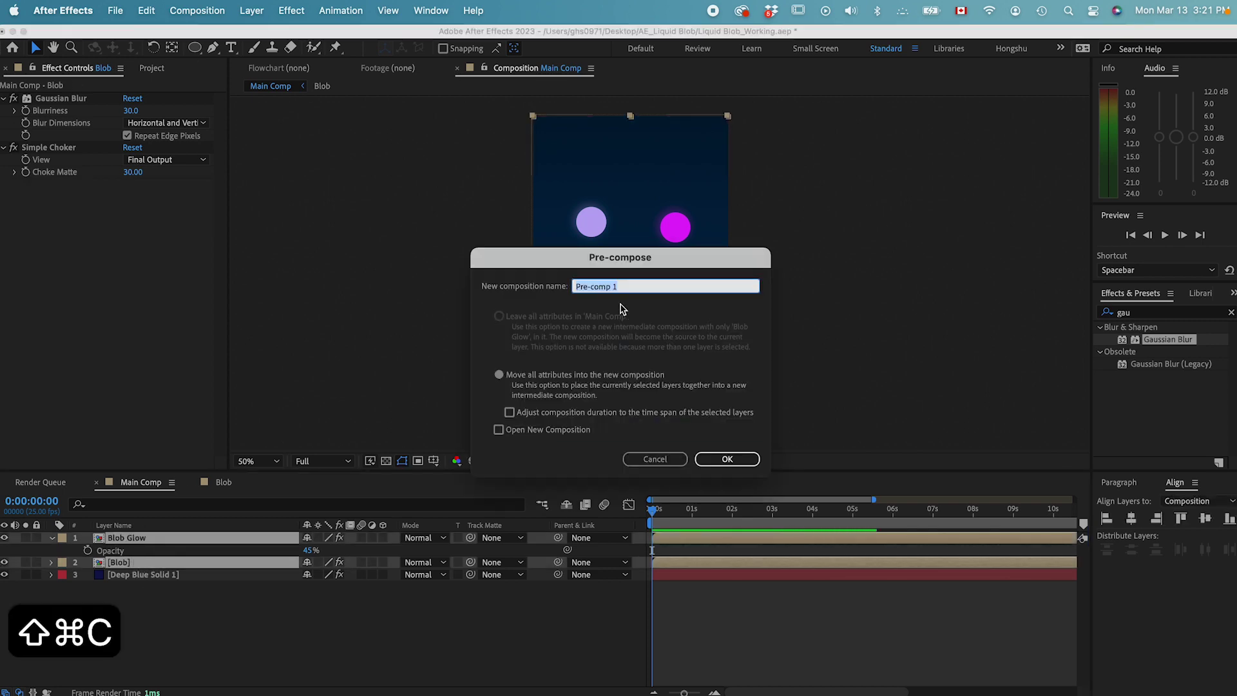
{"action": "type", "text": "Bloc"}
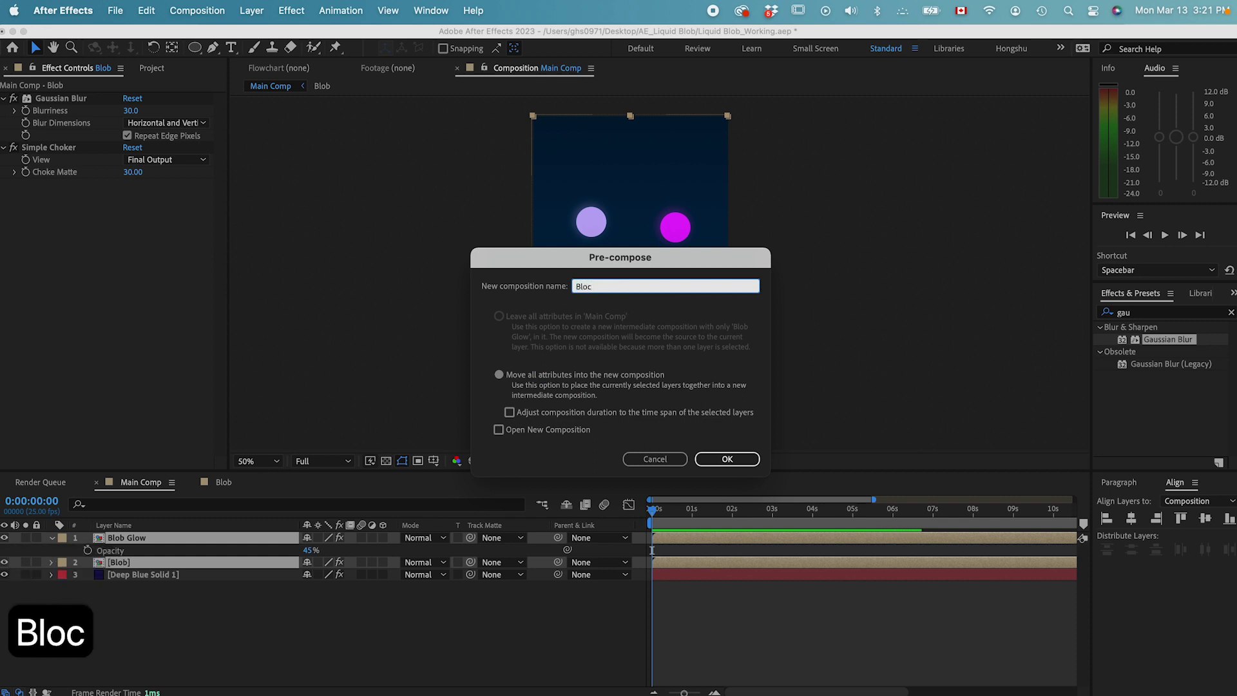
{"action": "key", "text": "BackSpace"}
{"action": "type", "text": "b_Group"}
{"action": "key", "text": "Return"}
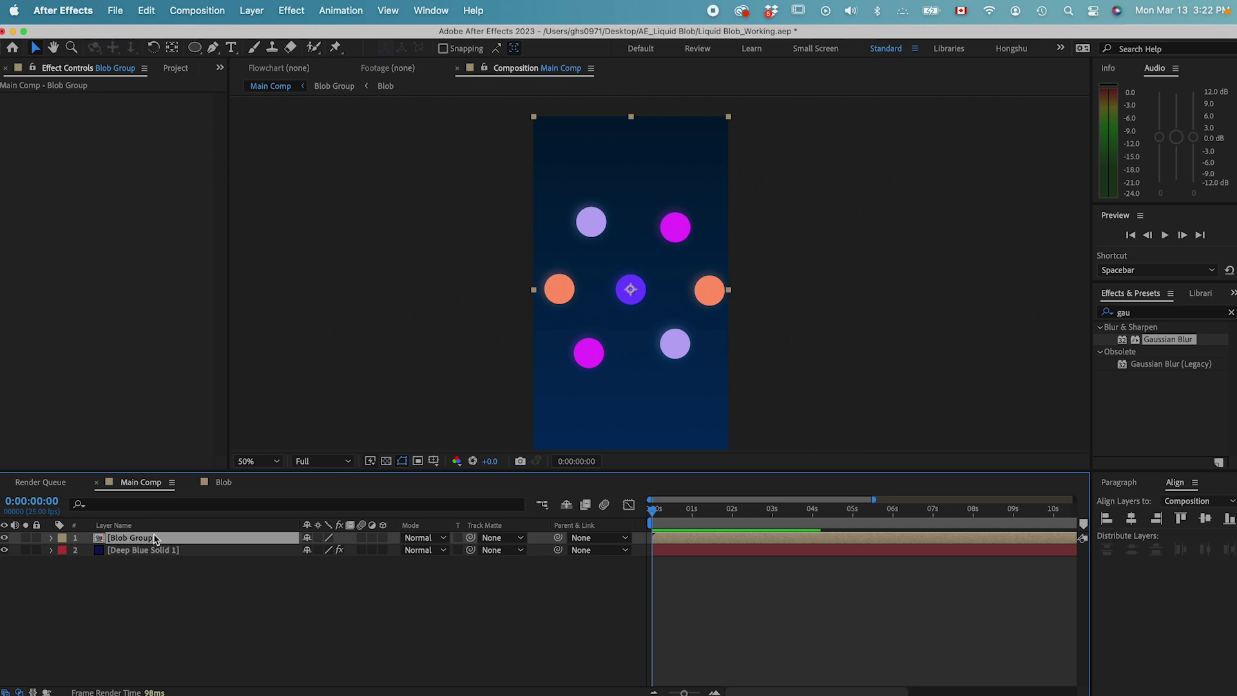
Add an Inner Shadow layer style to the Blob Group layer and set its blend mode to Normal
{"action": "left_click", "coordinate": [261, 12]}
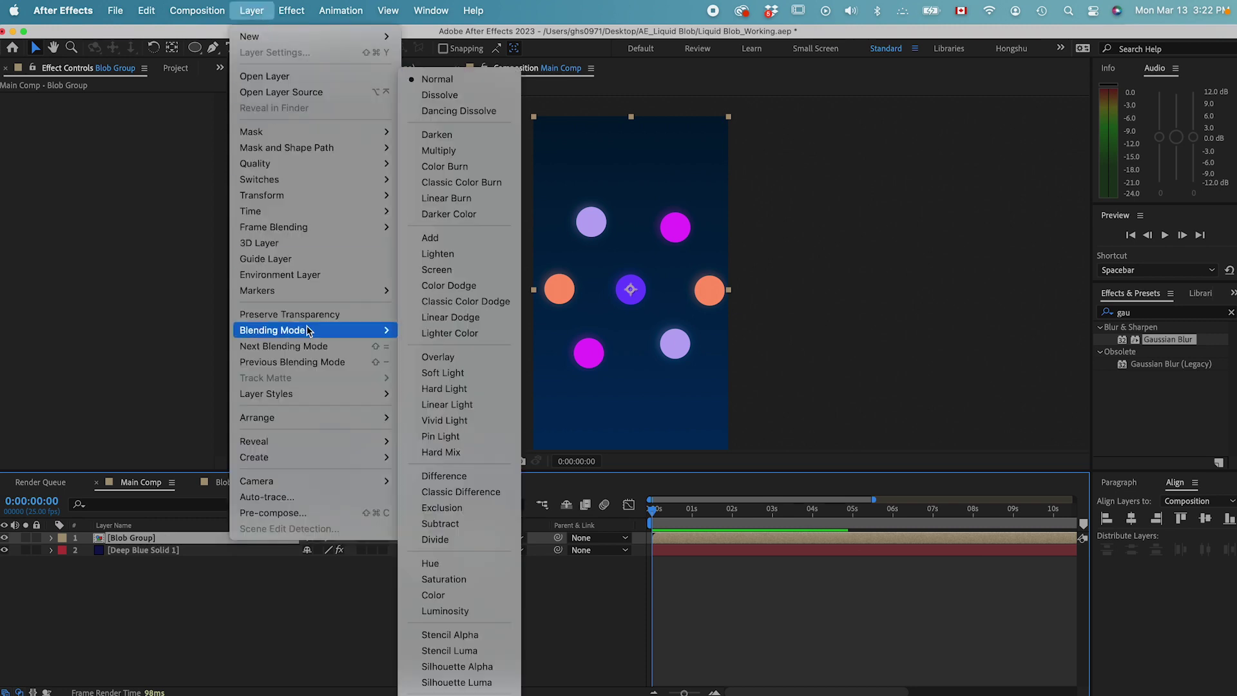
{"action": "mouse_move", "coordinate": [317, 392]}
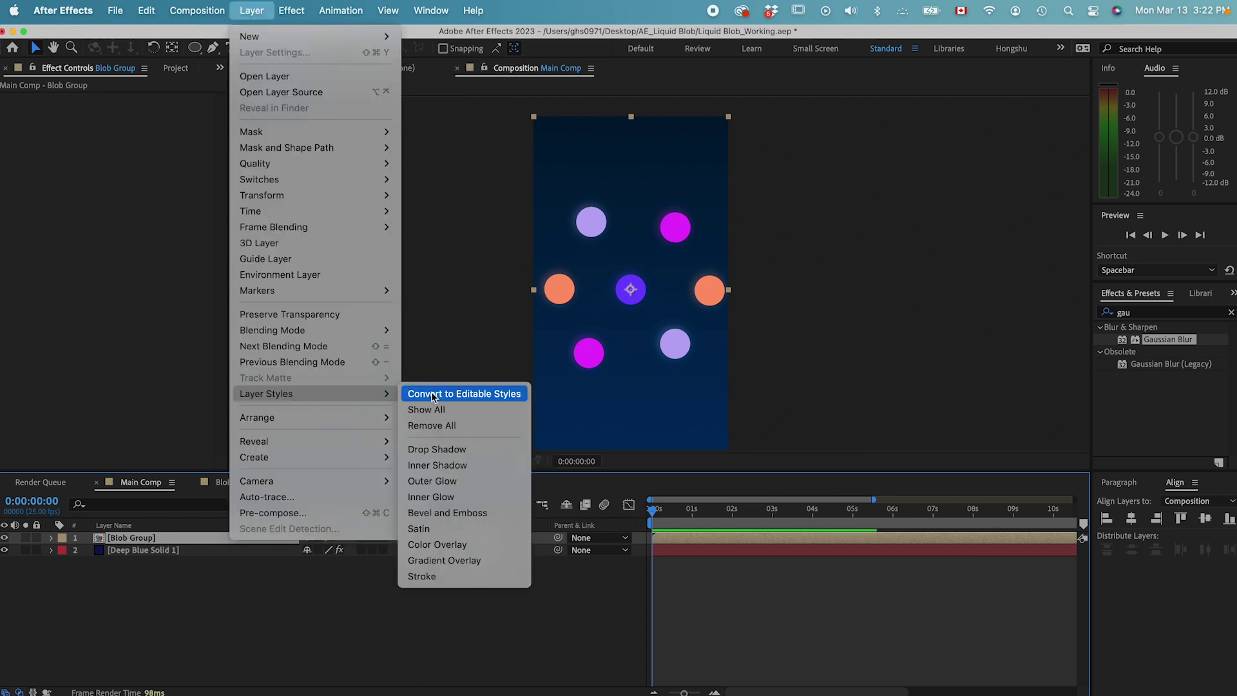
{"action": "left_click", "coordinate": [454, 465]}
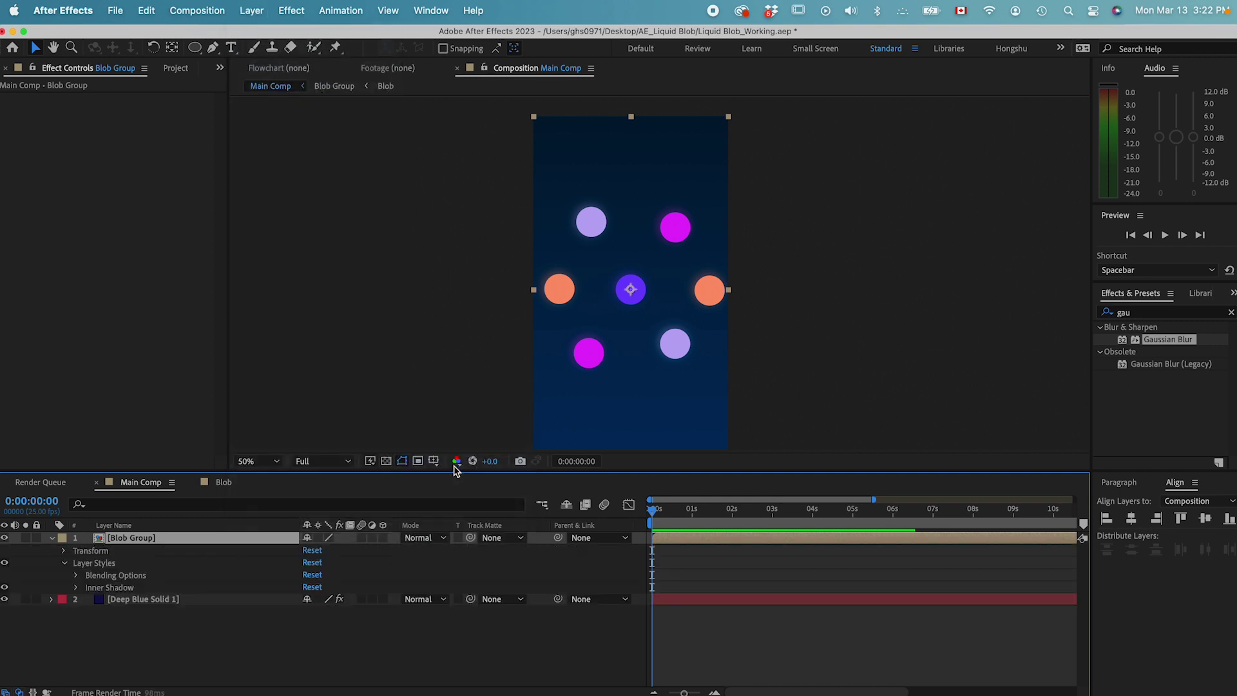
{"action": "left_click", "coordinate": [77, 588]}
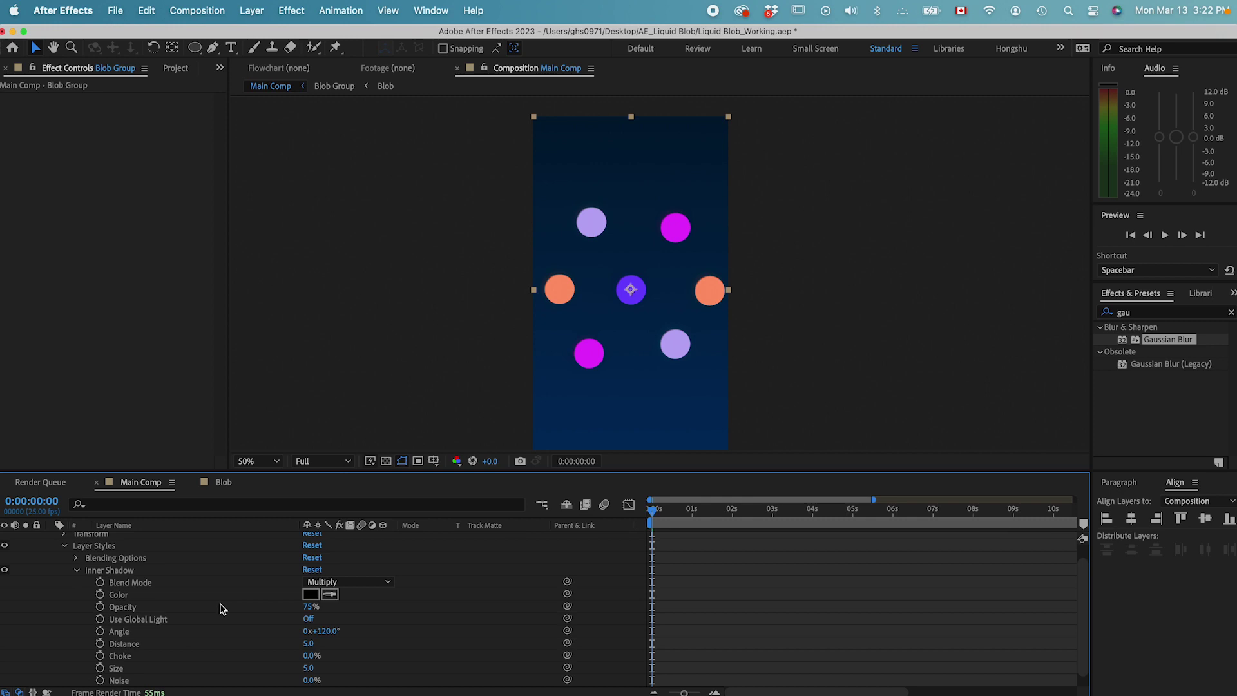
{"action": "scroll", "coordinate": [255, 638], "scroll_direction": "up", "scroll_amount": 2}
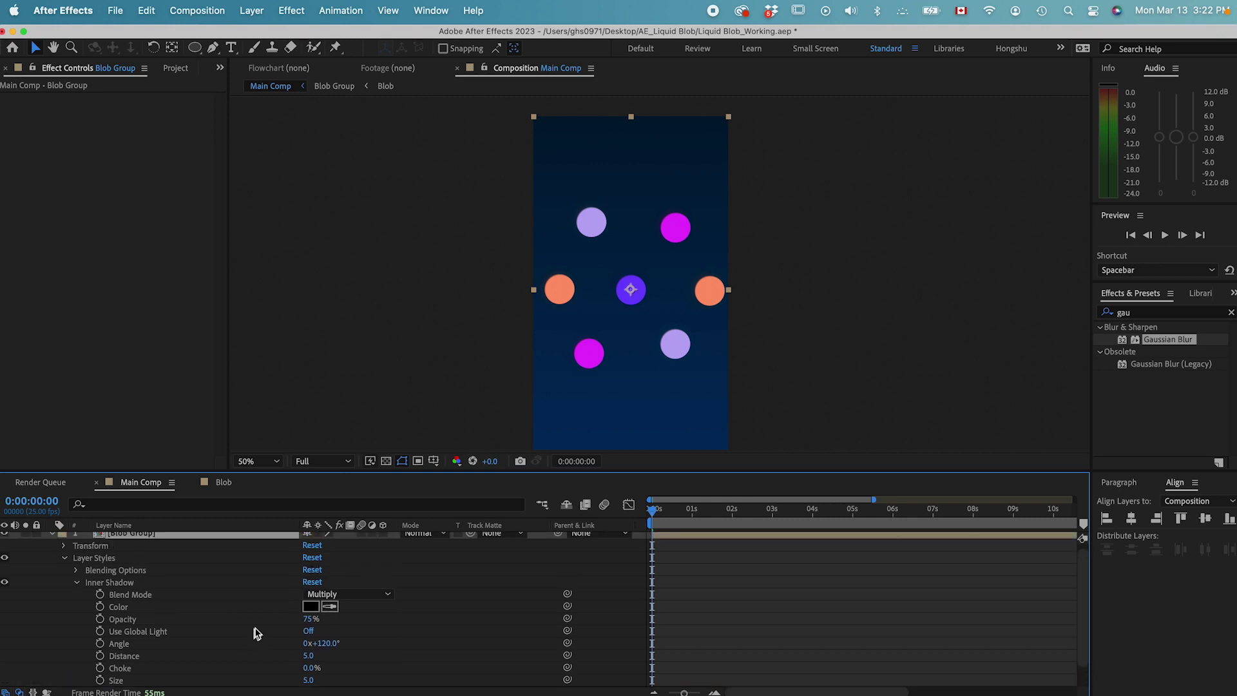
{"action": "left_click", "coordinate": [360, 594]}
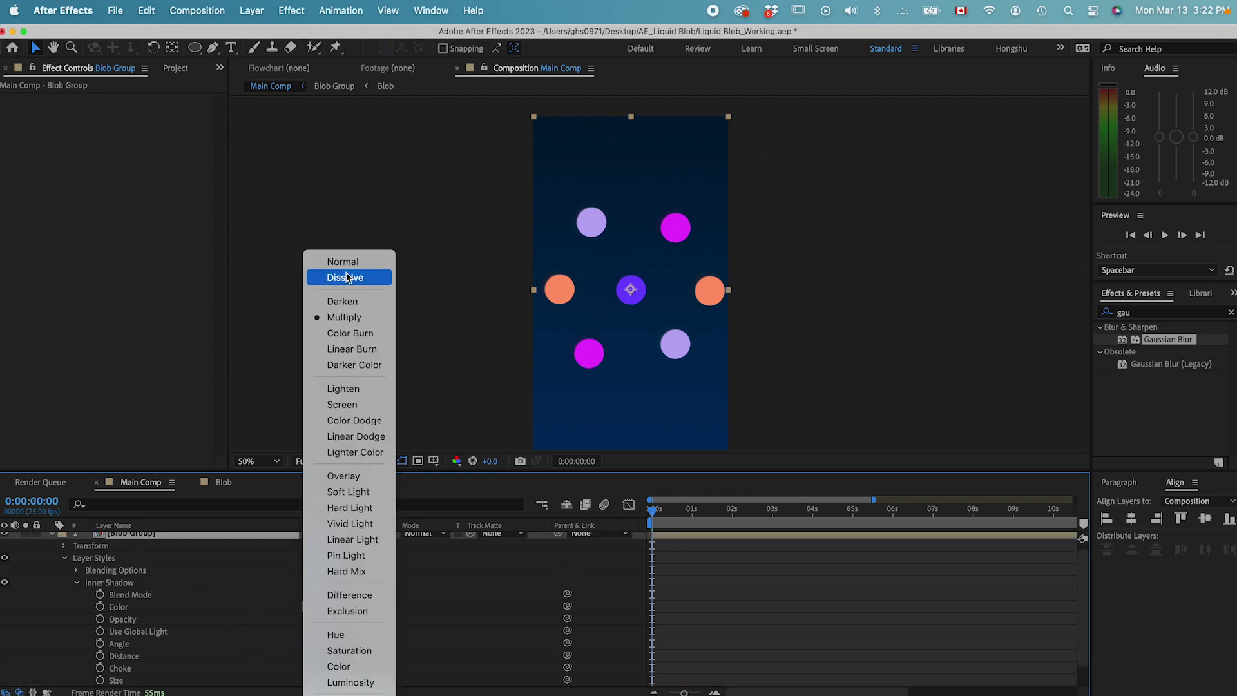
{"action": "left_click", "coordinate": [342, 261]}
{"action": "scroll", "coordinate": [354, 657], "scroll_direction": "down", "scroll_amount": 2}
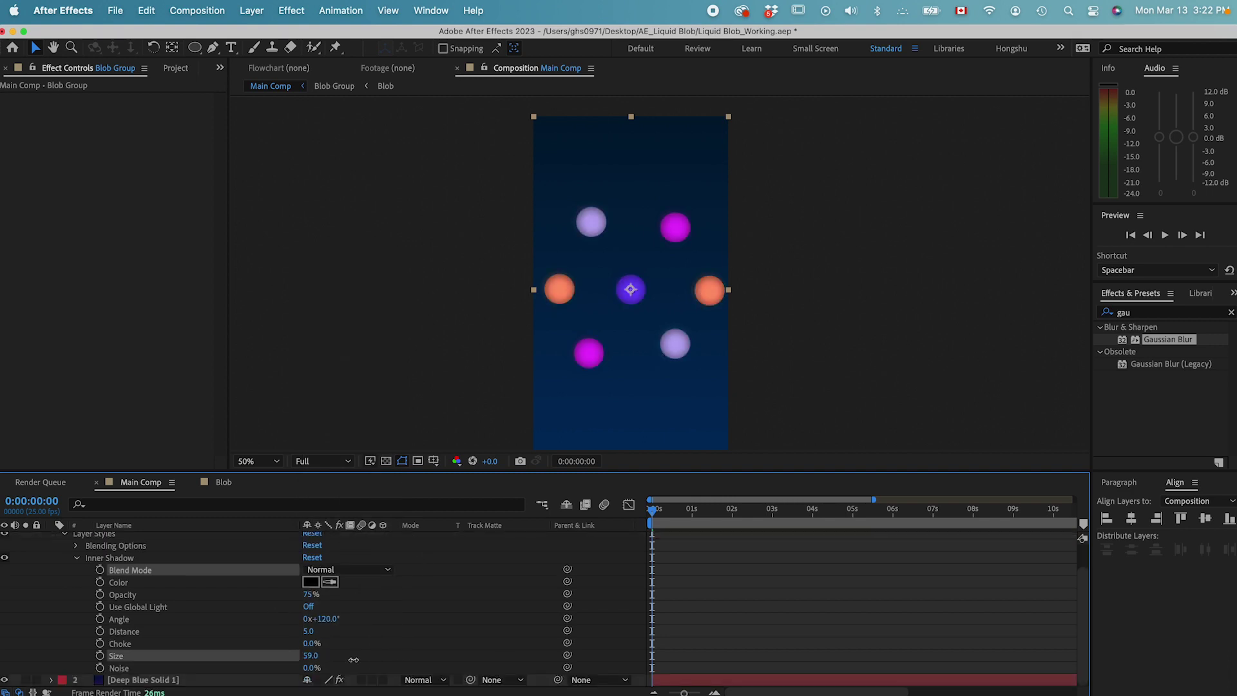
Set Blob Group's inner shadow to 72% opacity, distance 35, choke 17% and size 54
{"action": "left_click", "coordinate": [311, 656]}
{"action": "type", "text": "30"}
{"action": "left_click", "coordinate": [375, 638]}
{"action": "left_click_drag", "start_coordinate": [309, 632], "coordinate": [279, 632]}
{"action": "left_click", "coordinate": [311, 631]}
{"action": "type", "text": "60"}
{"action": "left_click", "coordinate": [360, 642]}
{"action": "mouse_move", "coordinate": [311, 655]}
{"action": "left_mouse_down"}
{"action": "mouse_move", "coordinate": [260, 659]}
{"action": "mouse_move", "coordinate": [300, 657]}
{"action": "left_mouse_up"}
{"action": "left_click_drag", "start_coordinate": [310, 631], "coordinate": [325, 632]}
{"action": "mouse_move", "coordinate": [311, 594]}
{"action": "left_mouse_down"}
{"action": "mouse_move", "coordinate": [342, 598]}
{"action": "mouse_move", "coordinate": [311, 602]}
{"action": "left_mouse_up"}
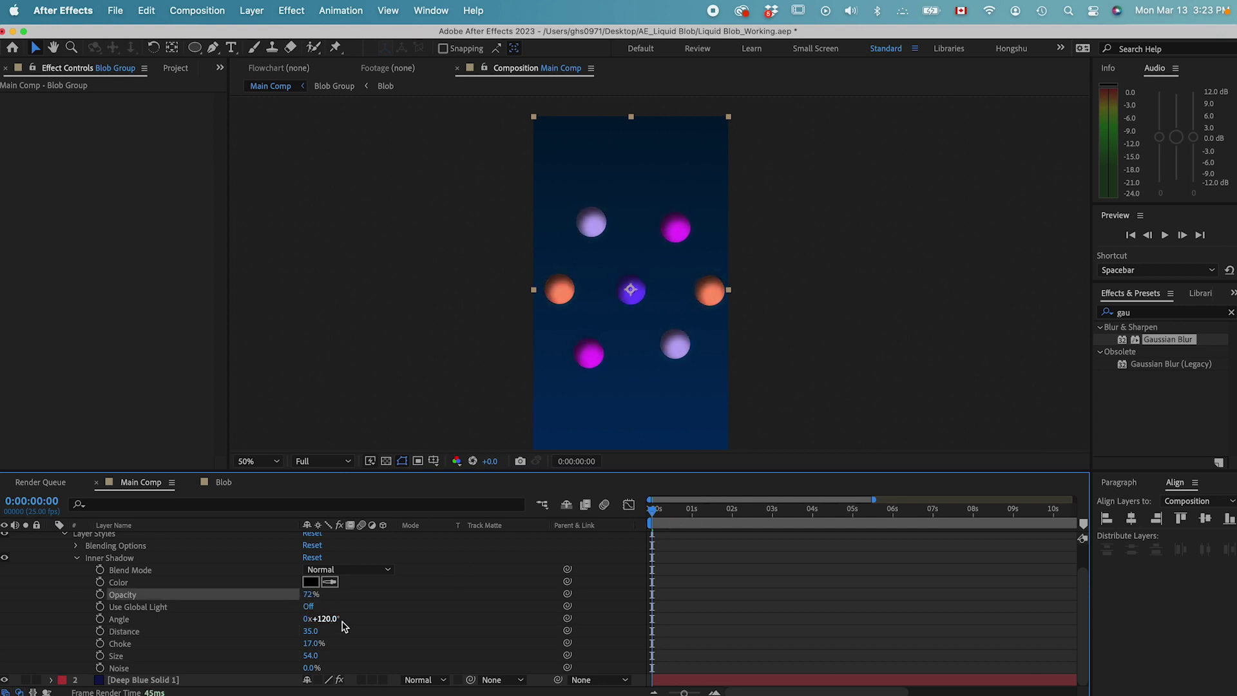
{"action": "left_click_drag", "start_coordinate": [654, 513], "coordinate": [591, 517]}
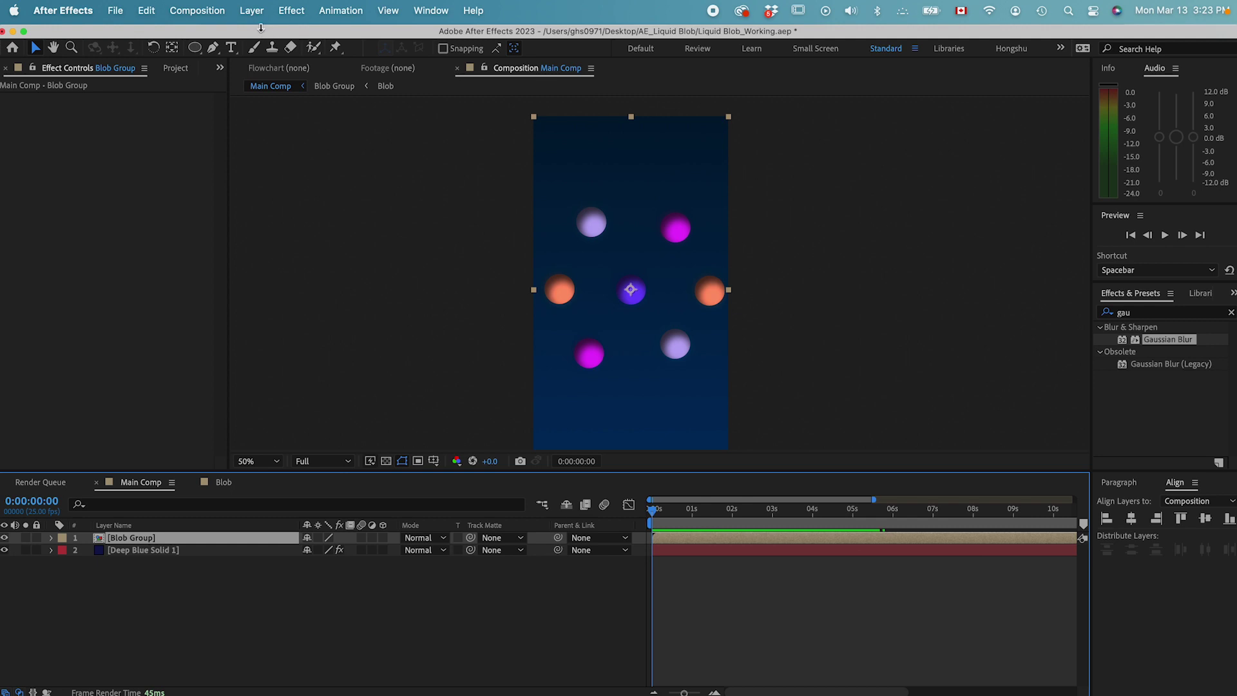
Create an adjustment layer above Blob Group in Main Comp and rename it Color
{"action": "left_click", "coordinate": [251, 10]}
{"action": "mouse_move", "coordinate": [265, 37]}
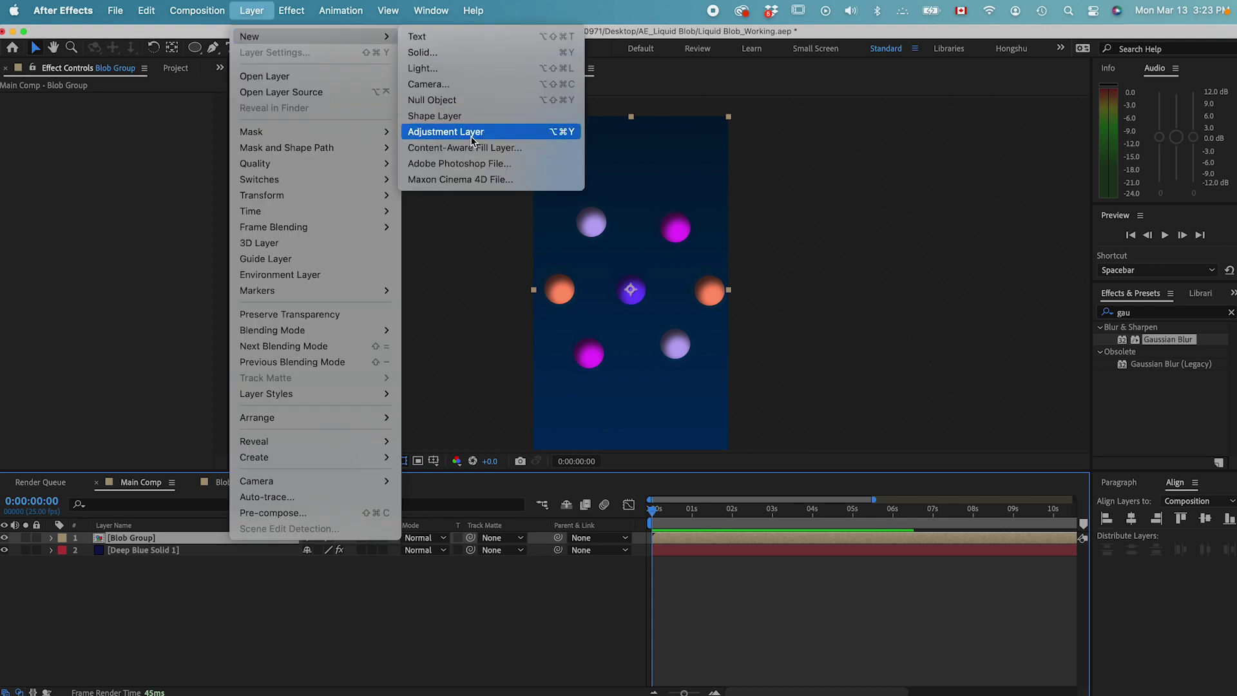
{"action": "left_click", "coordinate": [451, 132]}
{"action": "key", "text": "Return"}
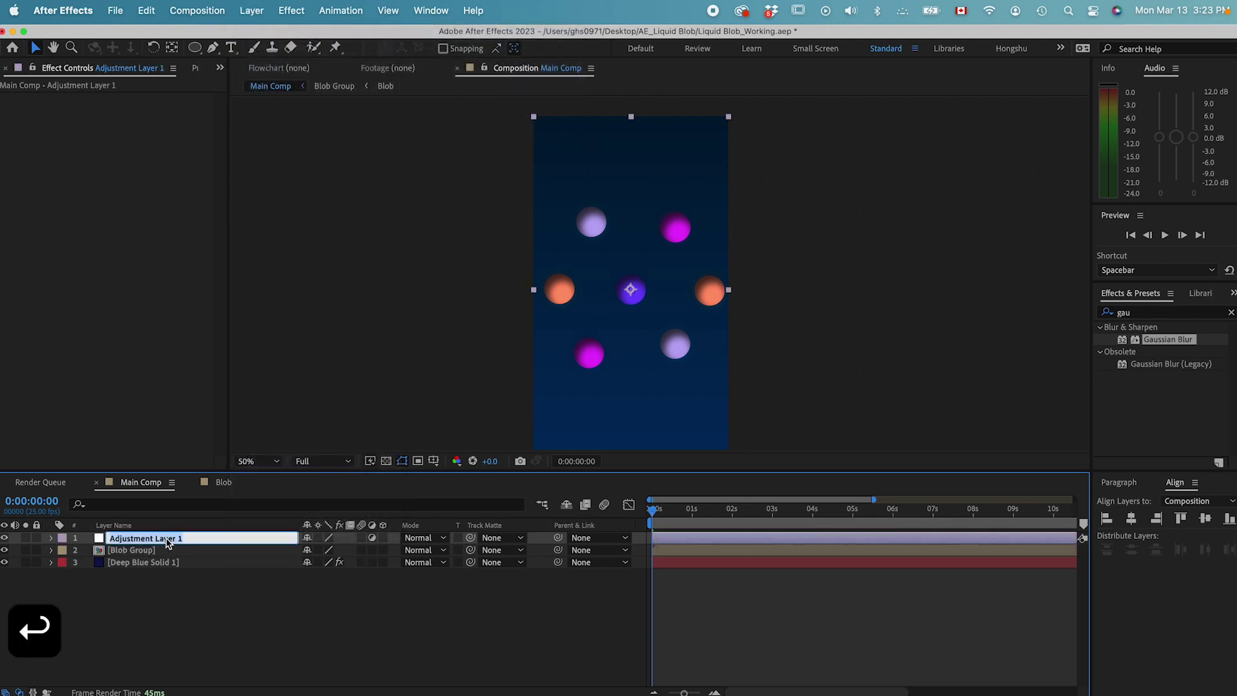
{"action": "type", "text": "Color"}
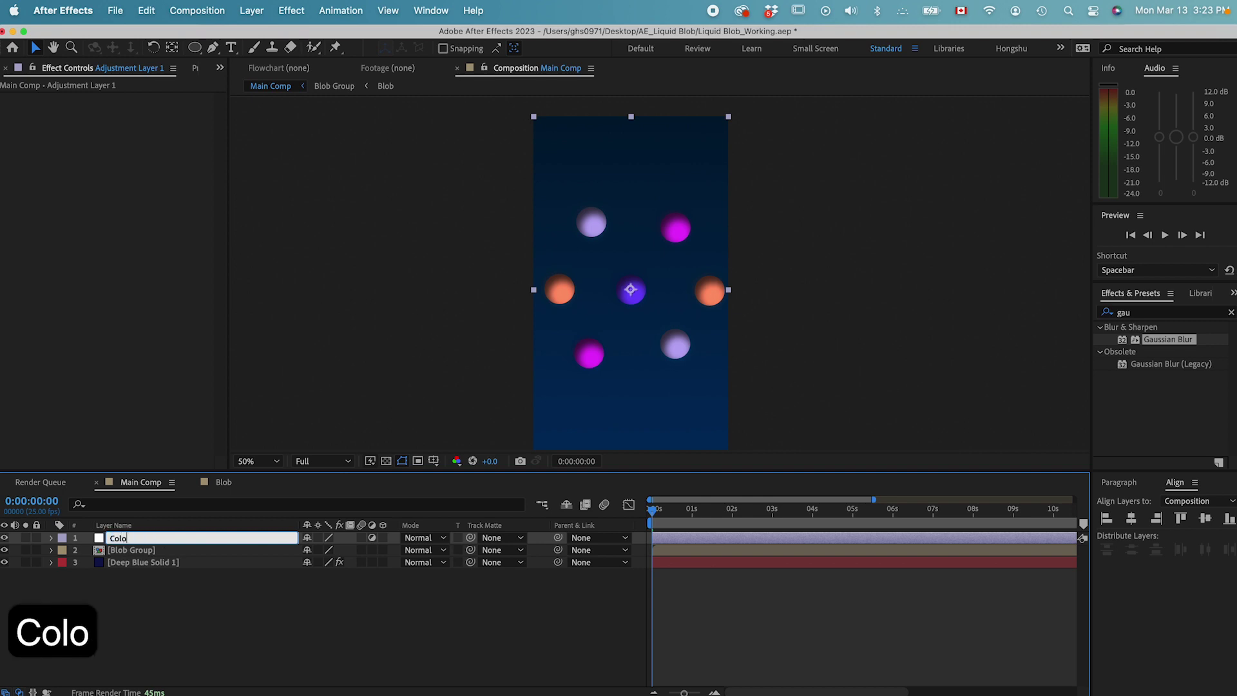
{"action": "key", "text": "Return"}
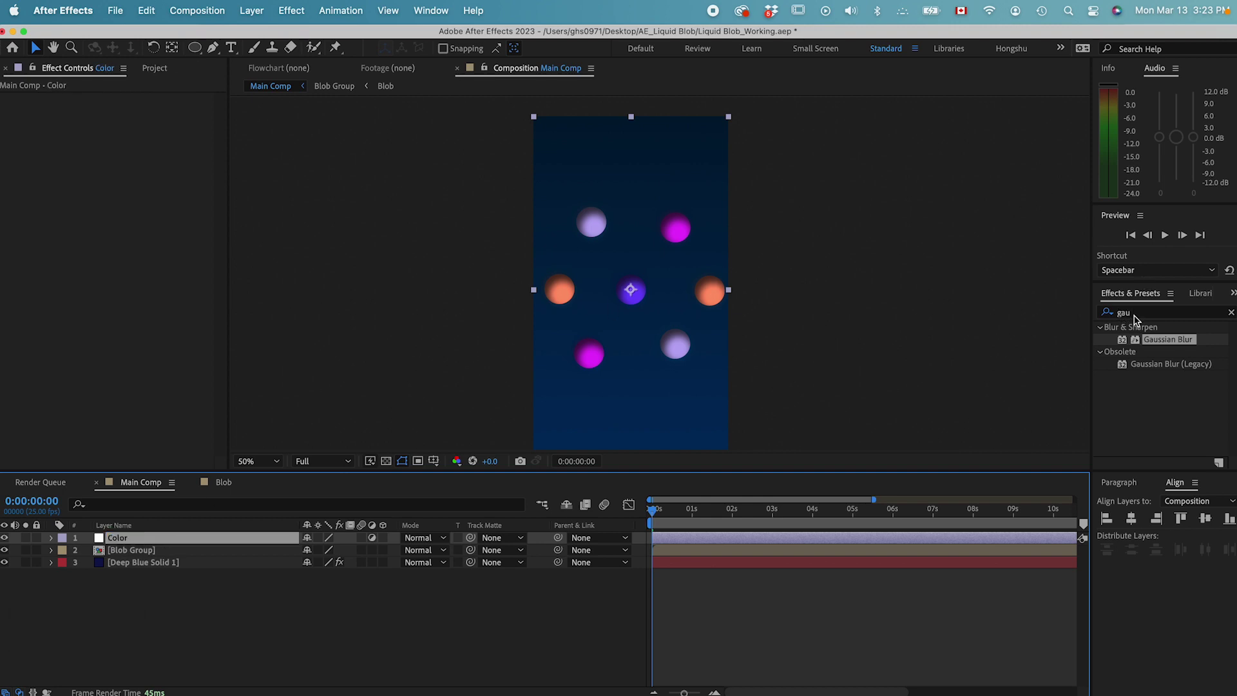
Apply the Vibrance effect to the Color adjustment layer
{"action": "left_click", "coordinate": [1101, 319]}
{"action": "type", "text": "vibran"}
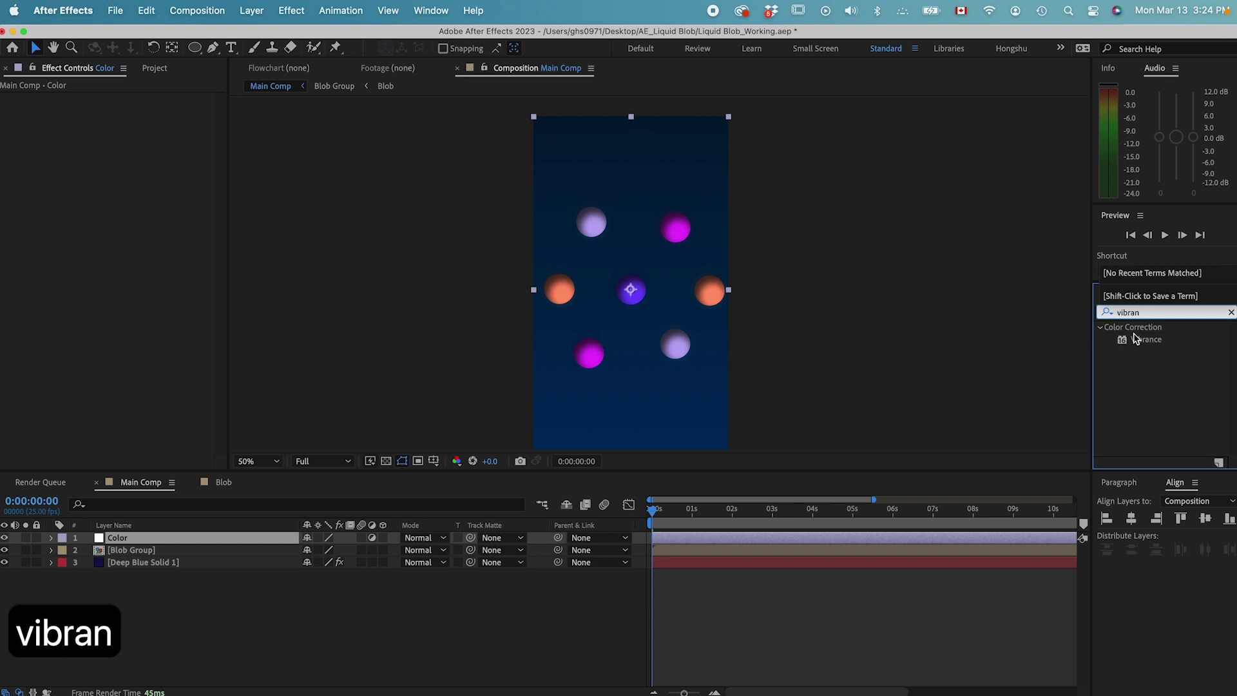
{"action": "double_click", "coordinate": [1135, 339]}
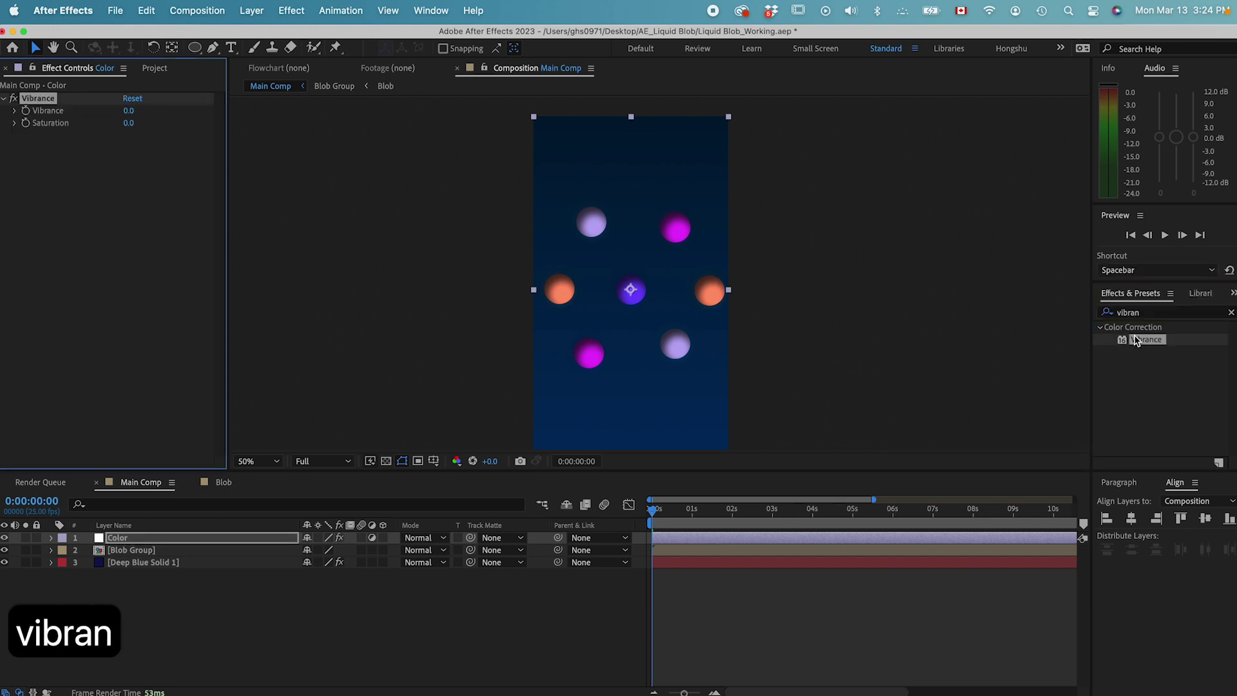
Set the Color layer's Vibrance to 60 and Saturation to 15
{"action": "left_click", "coordinate": [127, 111]}
{"action": "type", "text": "99"}
{"action": "key", "text": "Return"}
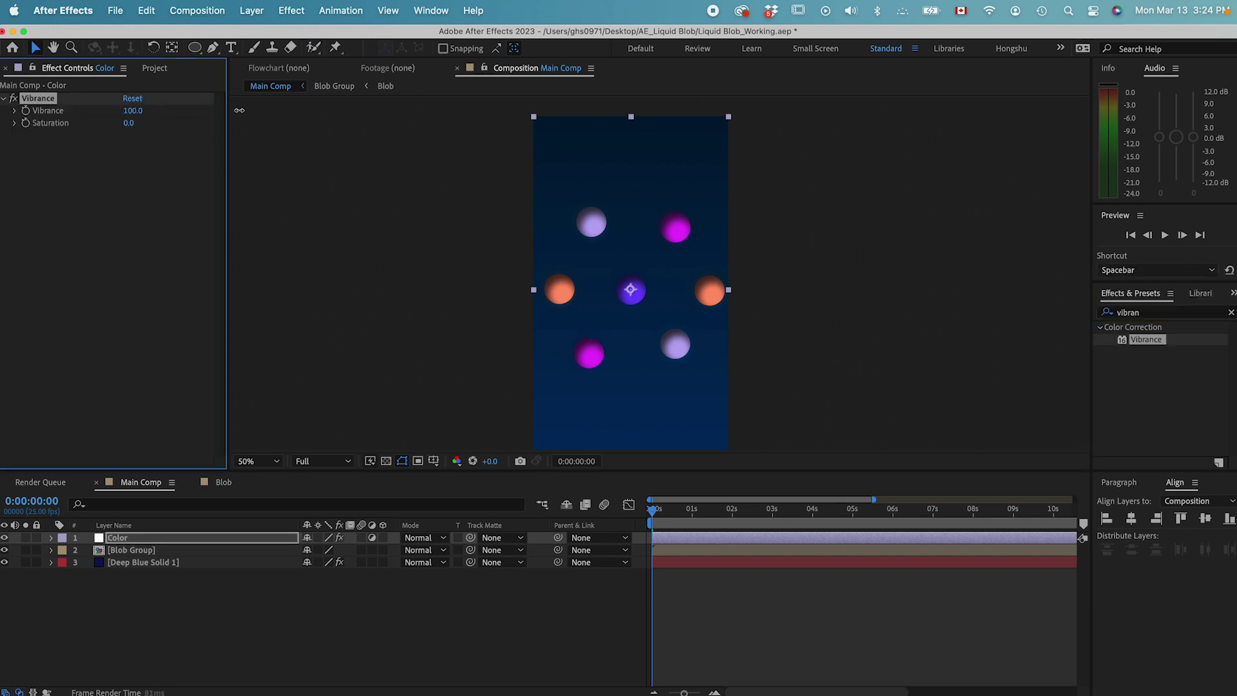
{"action": "left_click_drag", "start_coordinate": [136, 111], "coordinate": [134, 116]}
{"action": "left_click", "coordinate": [132, 112]}
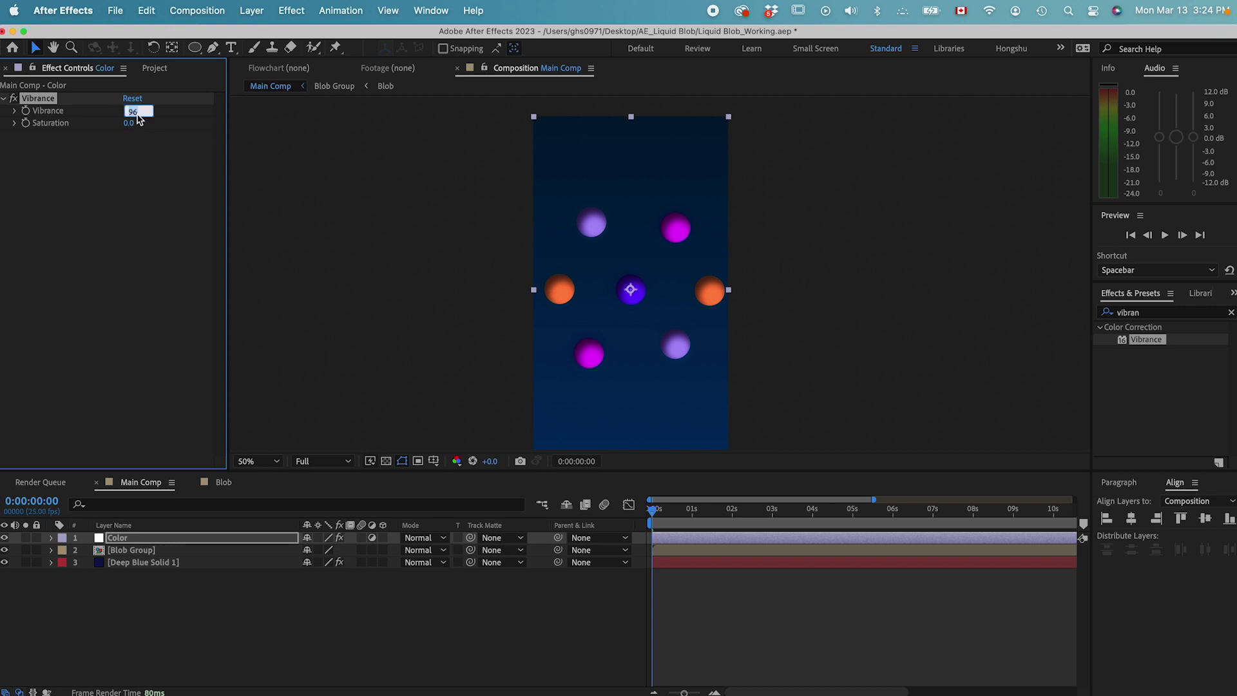
{"action": "type", "text": "60"}
{"action": "key", "text": "Return"}
{"action": "left_click", "coordinate": [129, 123]}
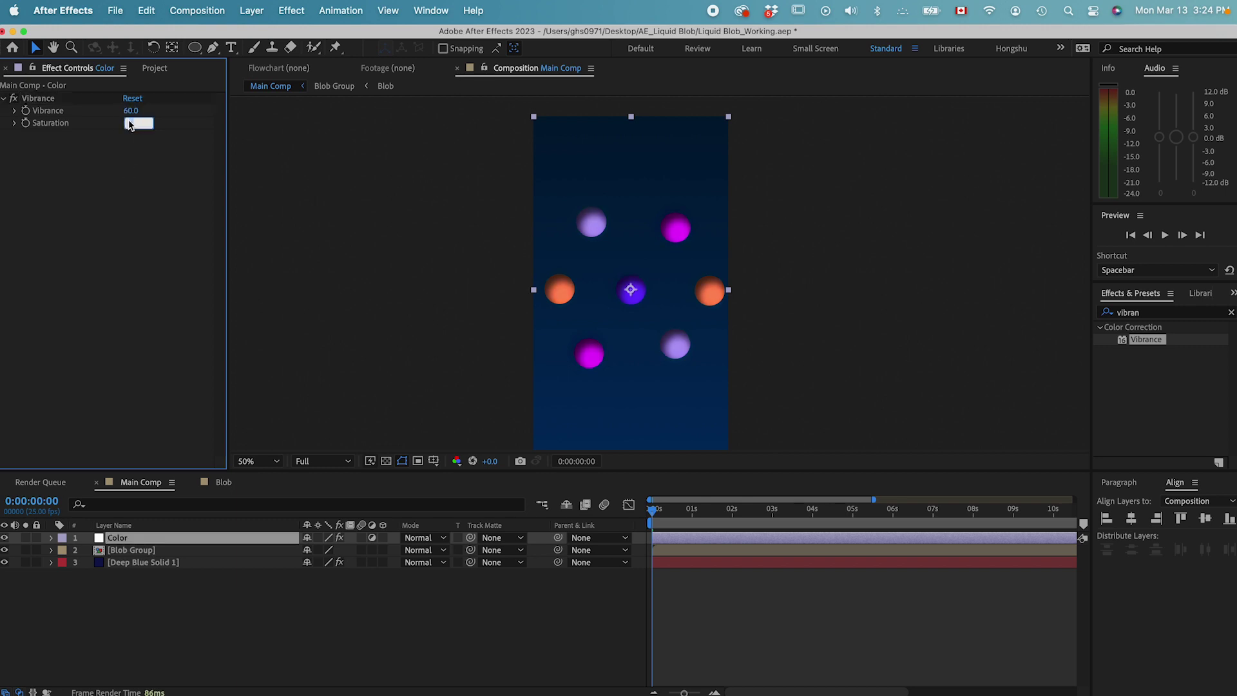
{"action": "type", "text": "15"}
{"action": "key", "text": "Return"}
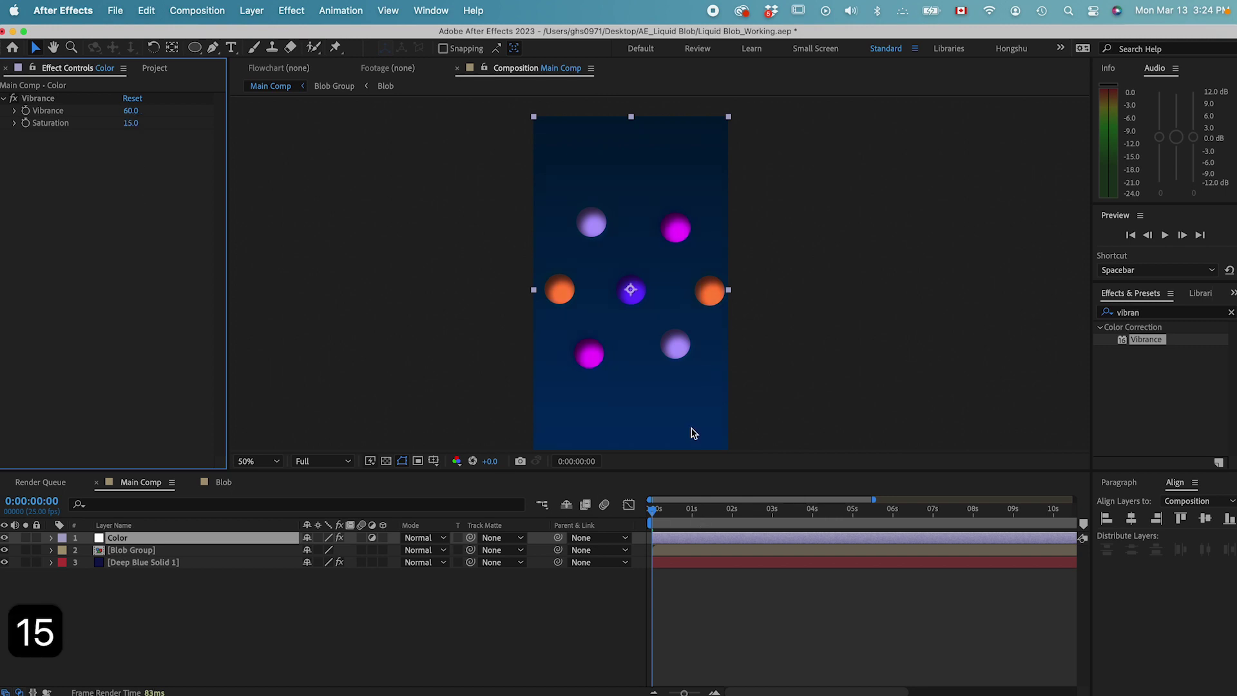
Play back the Main Comp animation from the start to check the blobs with the Color adjustment applied
{"action": "left_click", "coordinate": [666, 523]}
{"action": "key", "text": "space"}
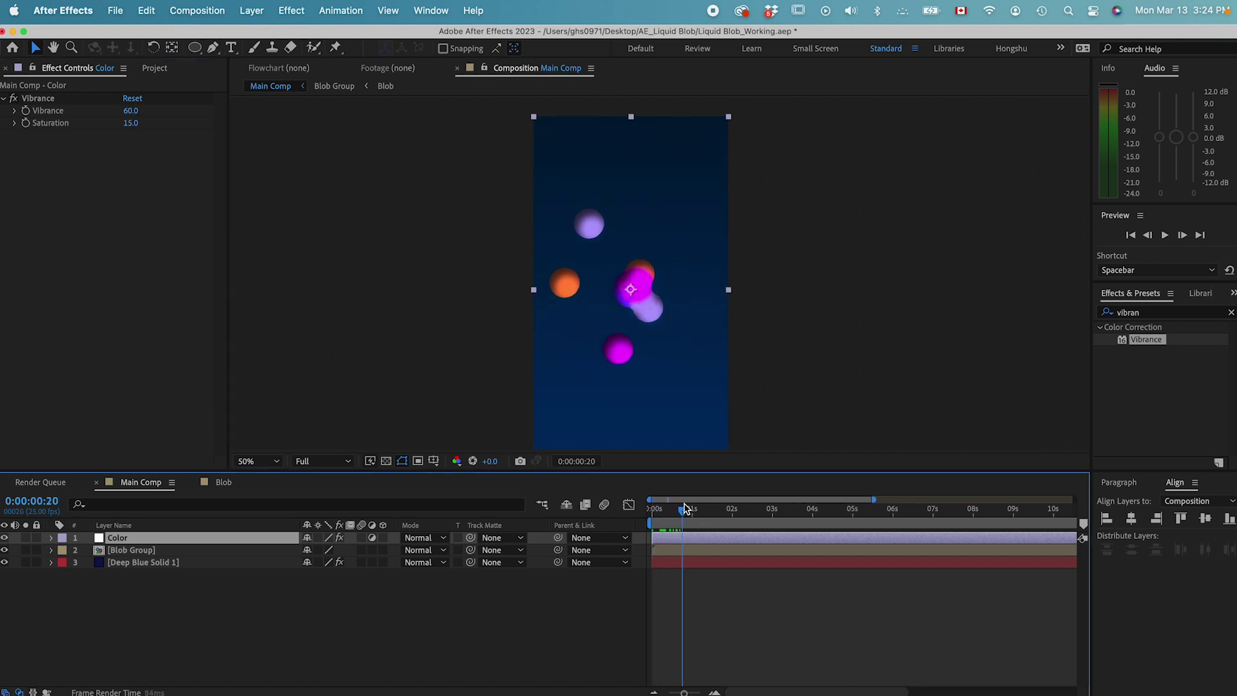
{"action": "key", "text": "space"}
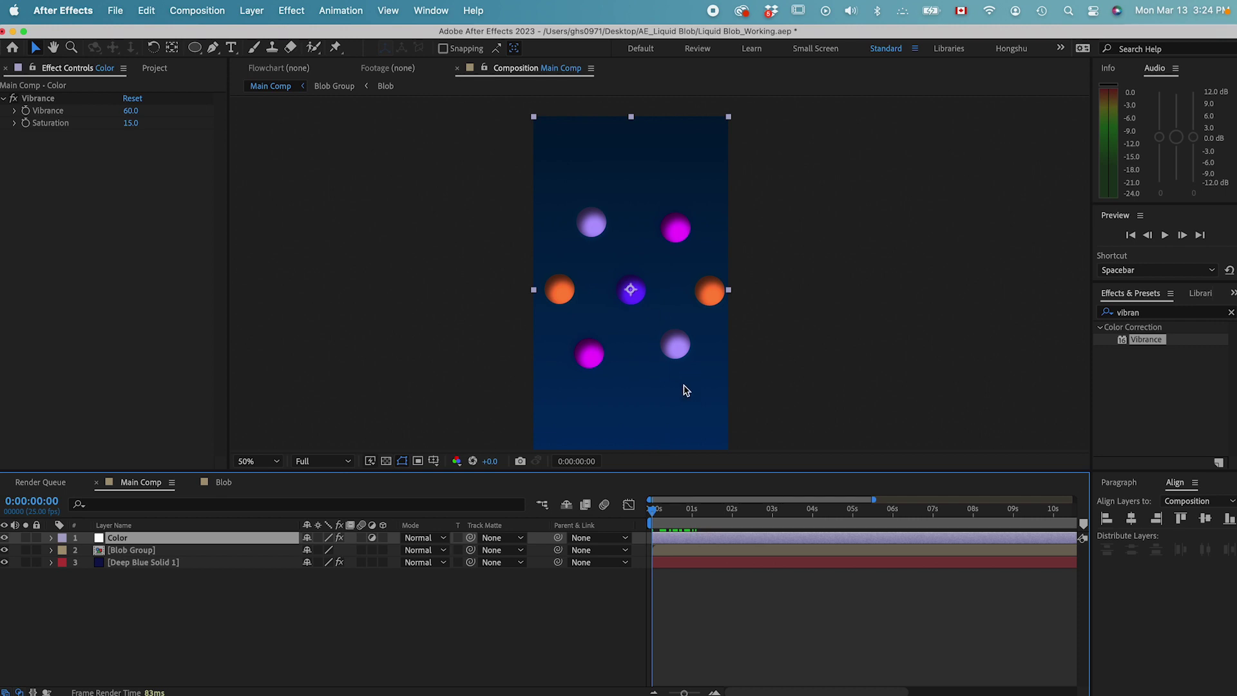
{"action": "key", "text": "space"}
{"action": "key", "text": "space"}
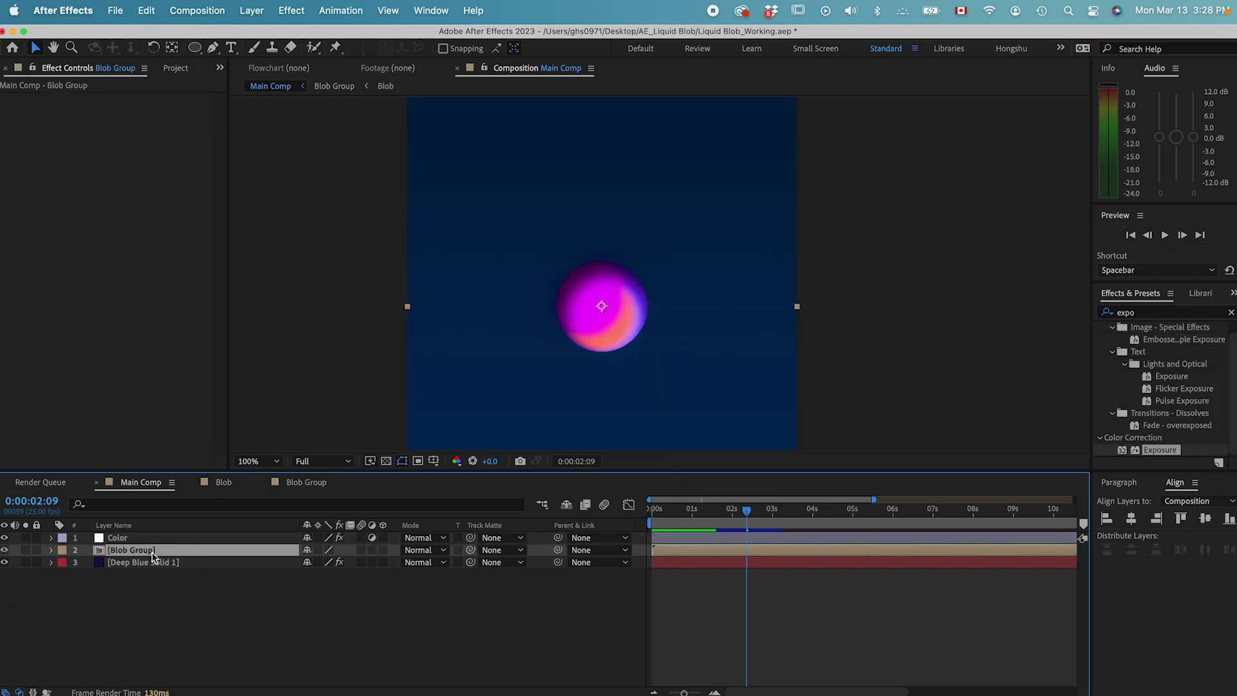
Duplicate the Blob Group layer in Main Comp and trim the end of both copies to 0:00:03:00
{"action": "key", "text": "super+d"}
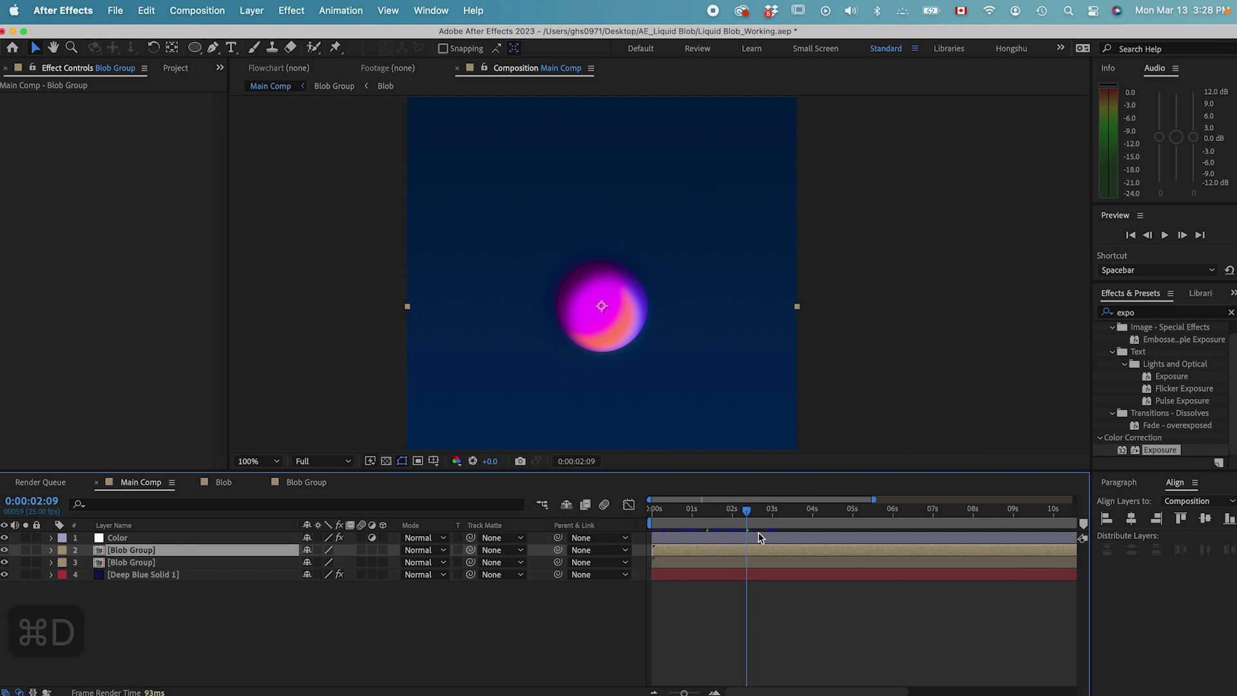
{"action": "left_click_drag", "start_coordinate": [750, 515], "coordinate": [777, 513]}
{"action": "left_click", "coordinate": [778, 566], "text": "shift"}
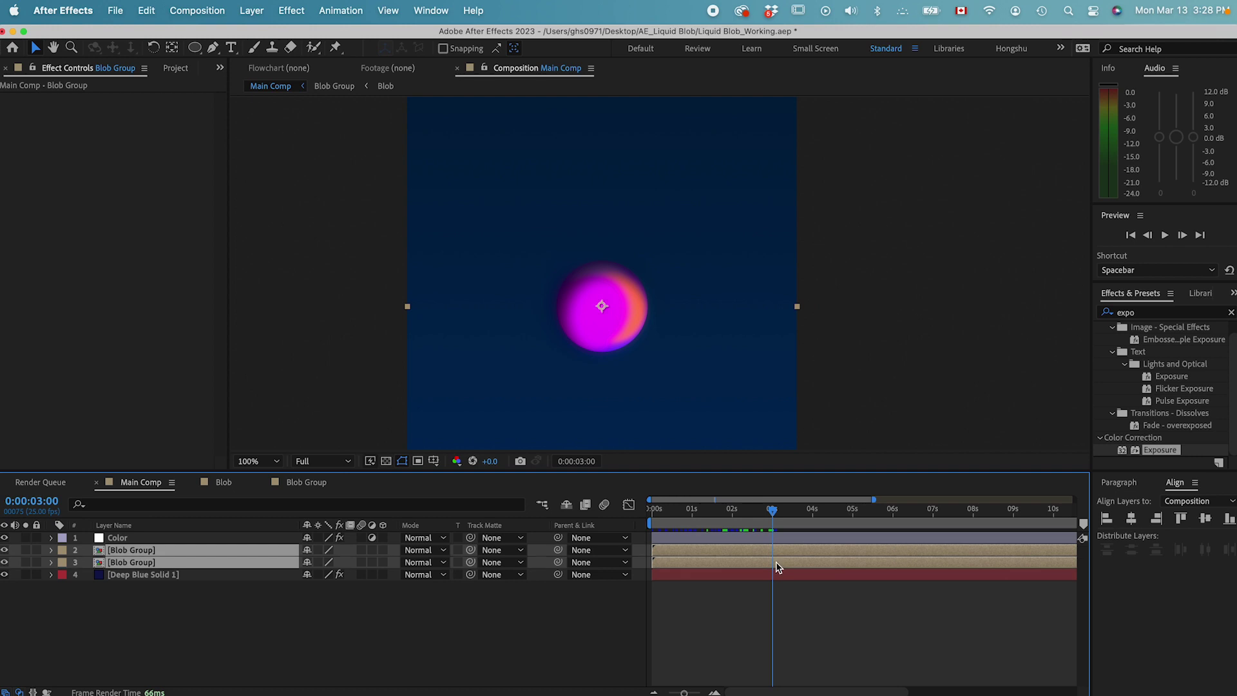
{"action": "key", "text": "alt+]"}
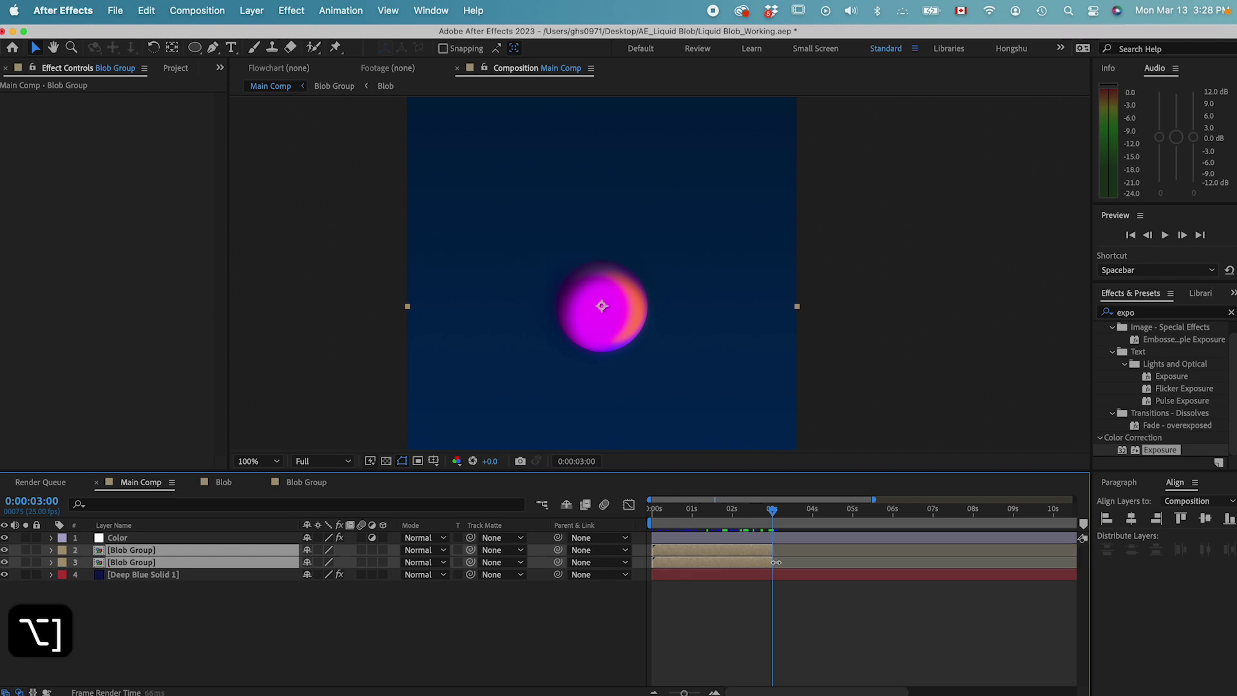
Time-reverse the upper Blob Group layer, shifted to start at 0:00:03:00 where the lower one ends, and preview the animation
{"action": "left_click", "coordinate": [707, 677]}
{"action": "left_click", "coordinate": [710, 551]}
{"action": "right_click", "coordinate": [701, 550]}
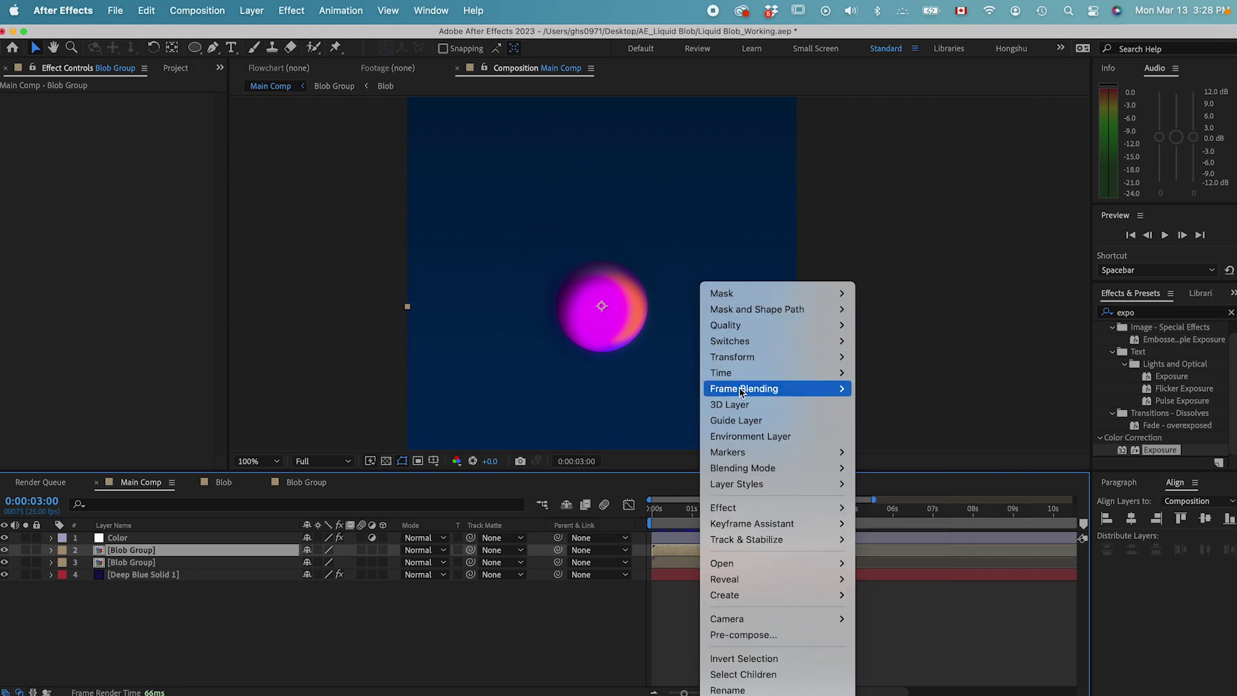
{"action": "mouse_move", "coordinate": [740, 379]}
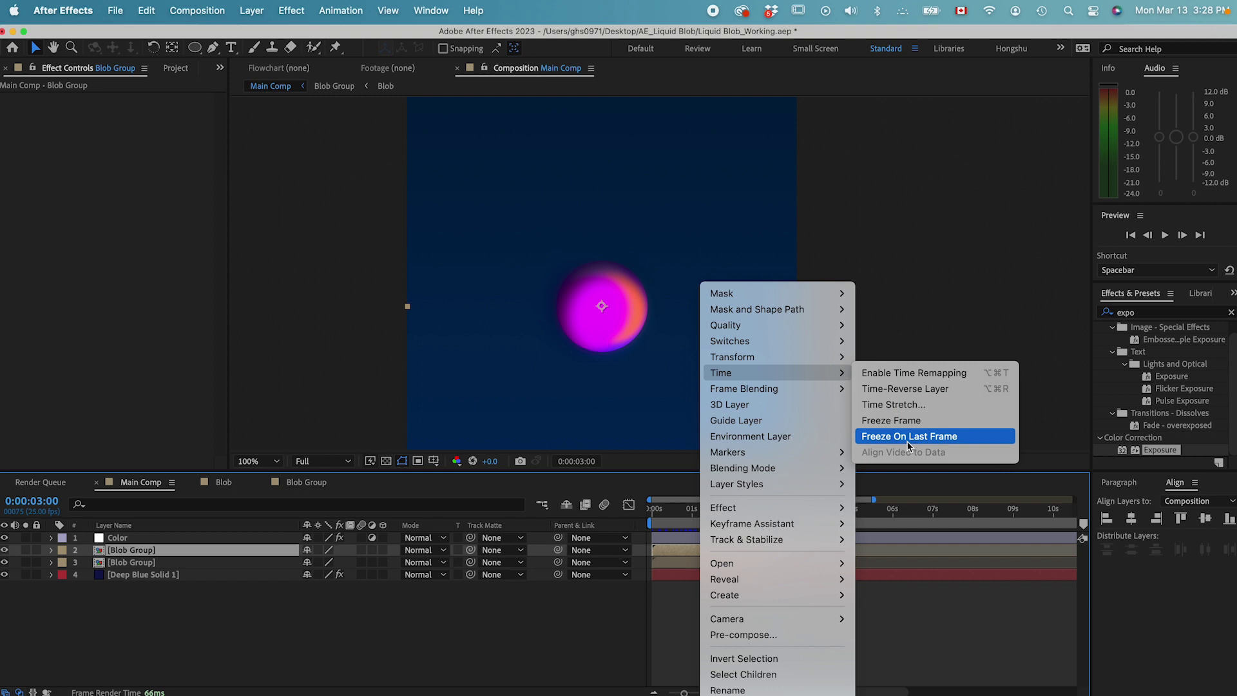
{"action": "left_click", "coordinate": [903, 391]}
{"action": "left_click_drag", "start_coordinate": [699, 558], "coordinate": [810, 557]}
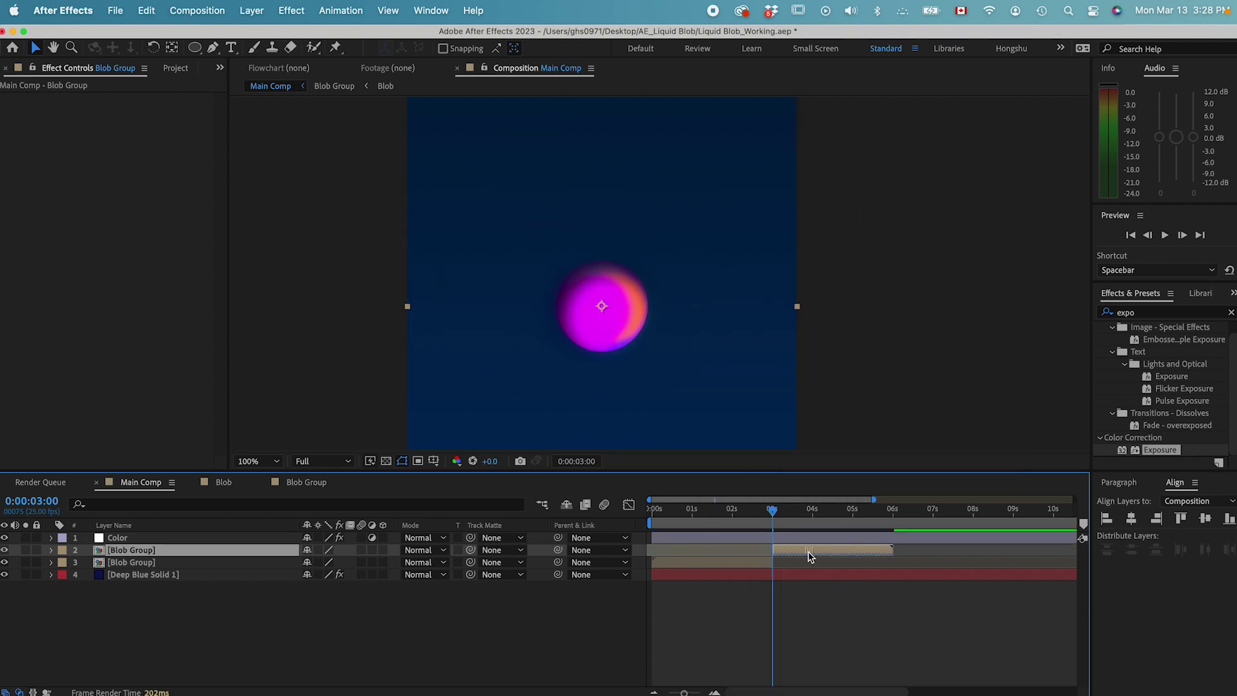
{"action": "key", "text": "comma"}
{"action": "key", "text": "space"}
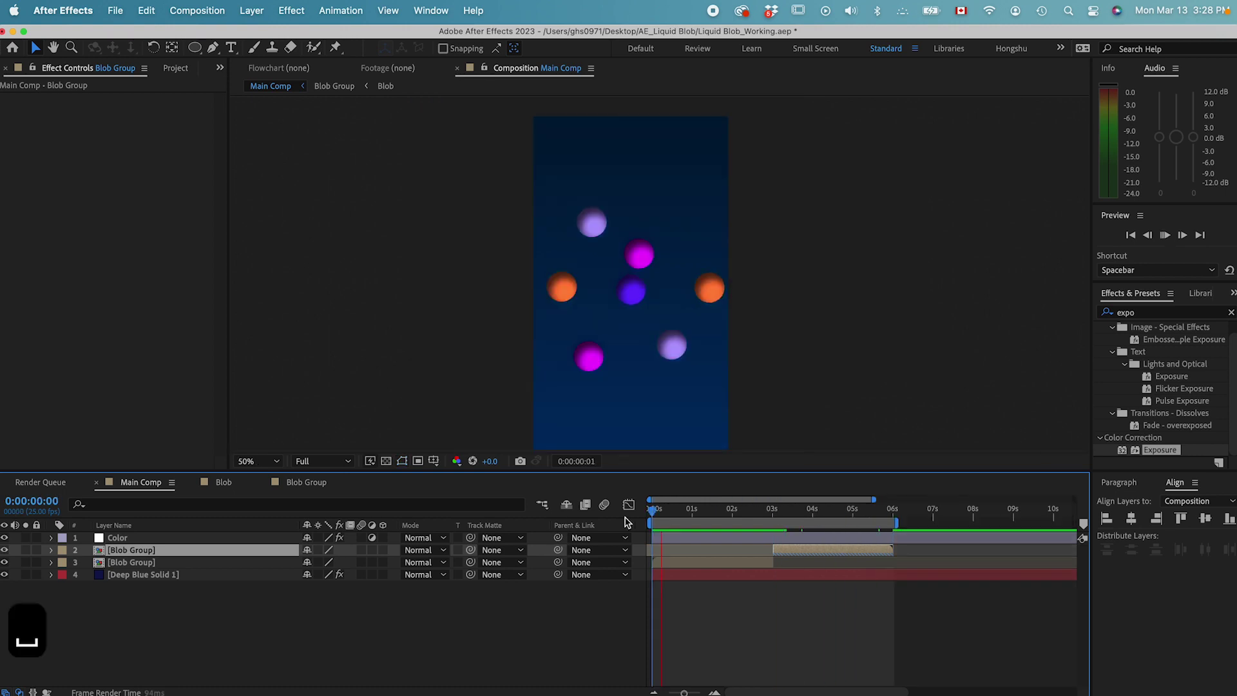